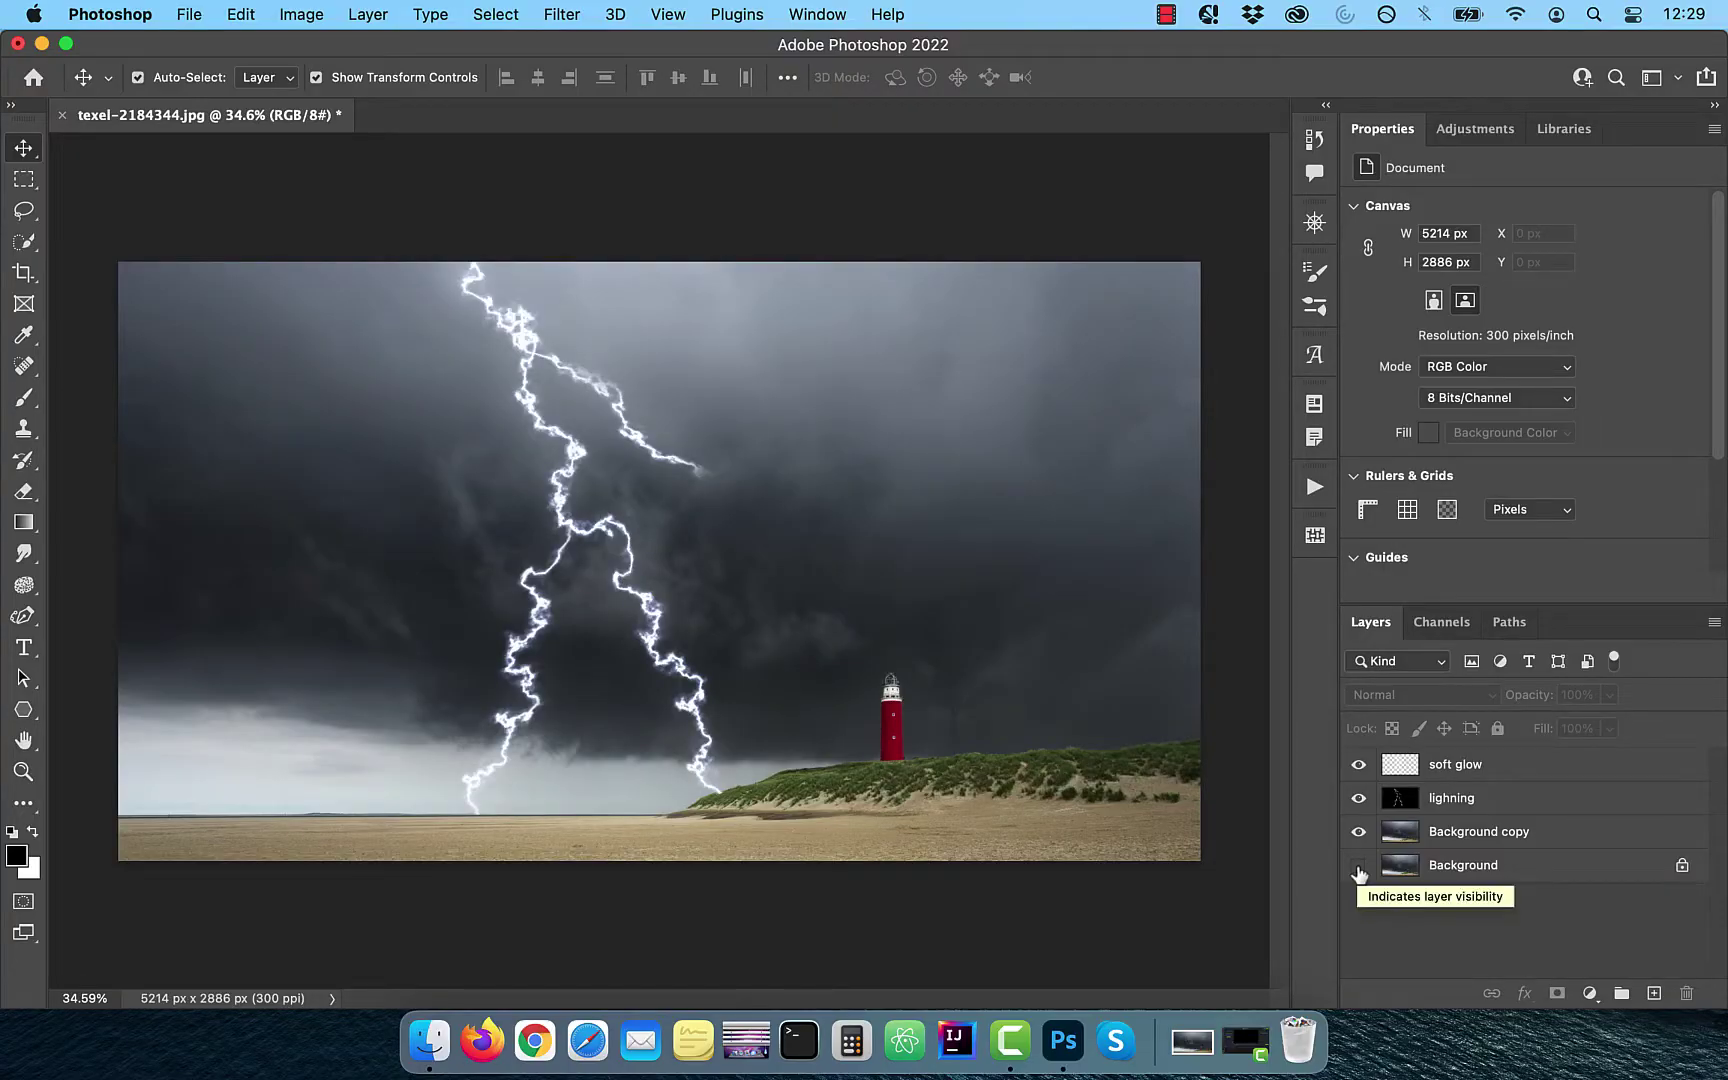
Step: Compare the finished lightning composite with the original photo by toggling the Background layer alone and all layers
{"action": "left_click", "coordinate": [1358, 868], "text": "alt"}
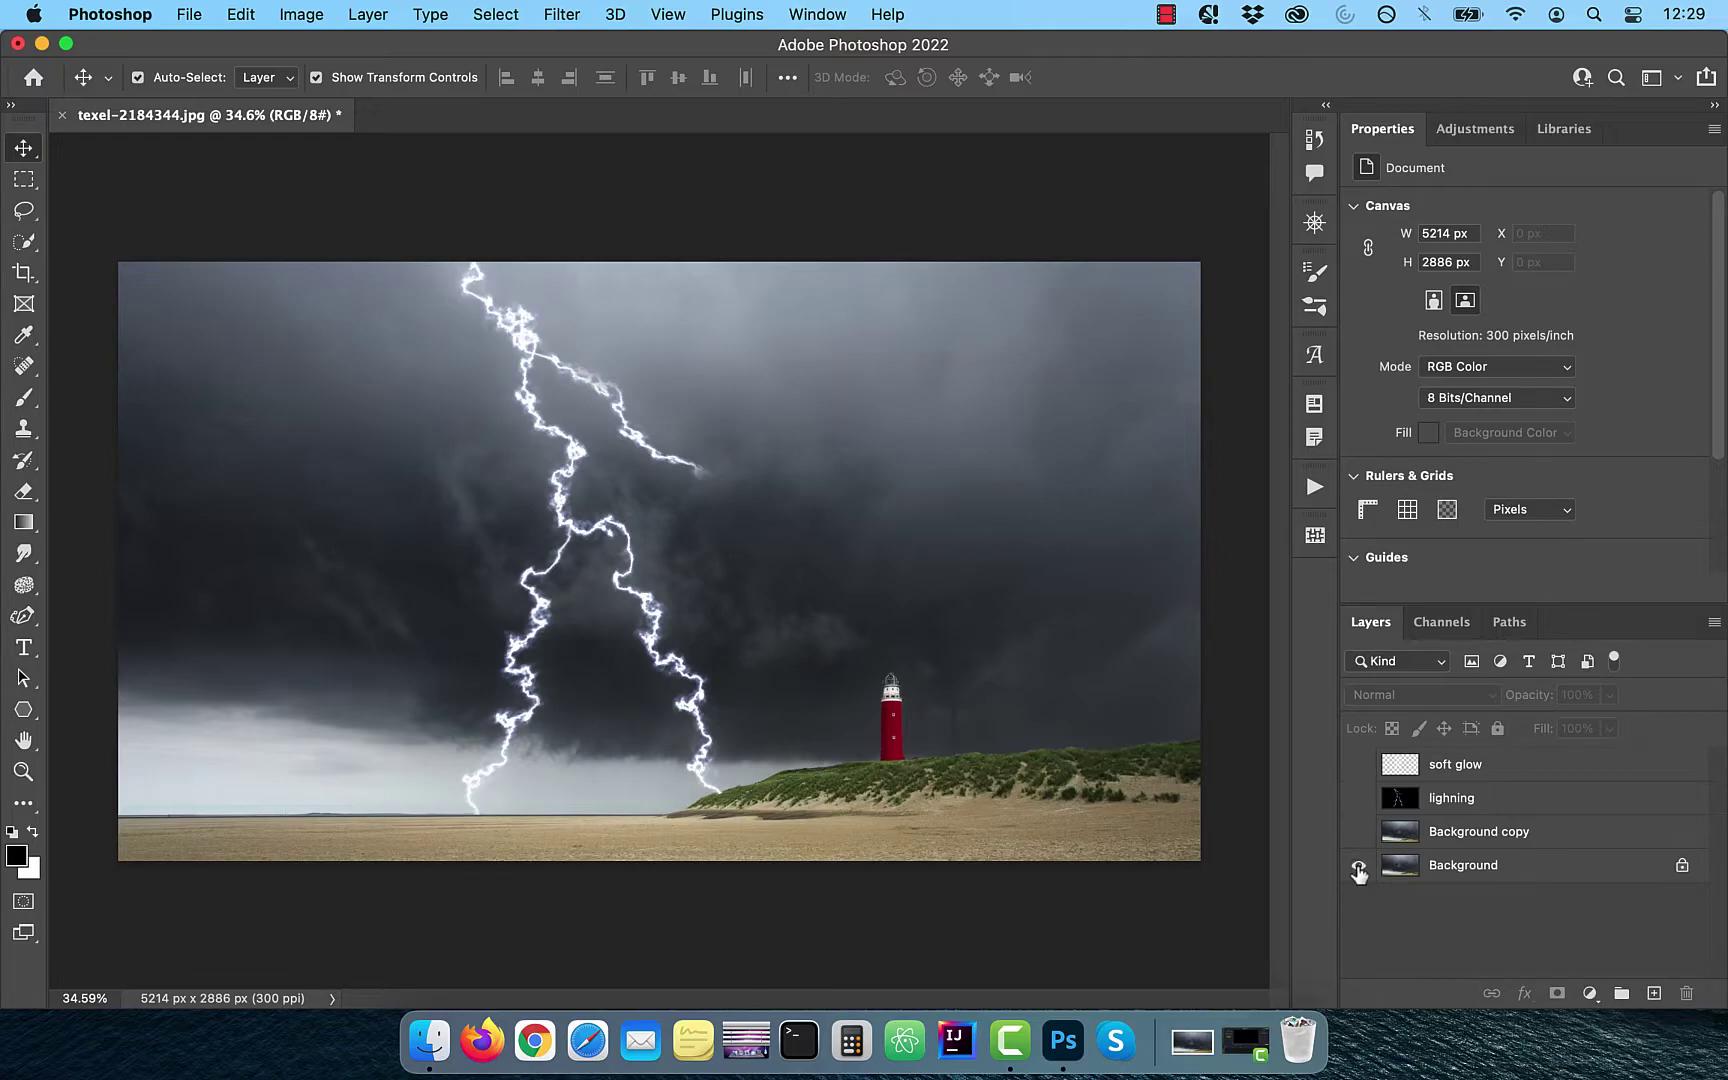
{"action": "left_click", "coordinate": [1358, 868], "text": "alt"}
{"action": "left_click", "coordinate": [1358, 868], "text": "alt"}
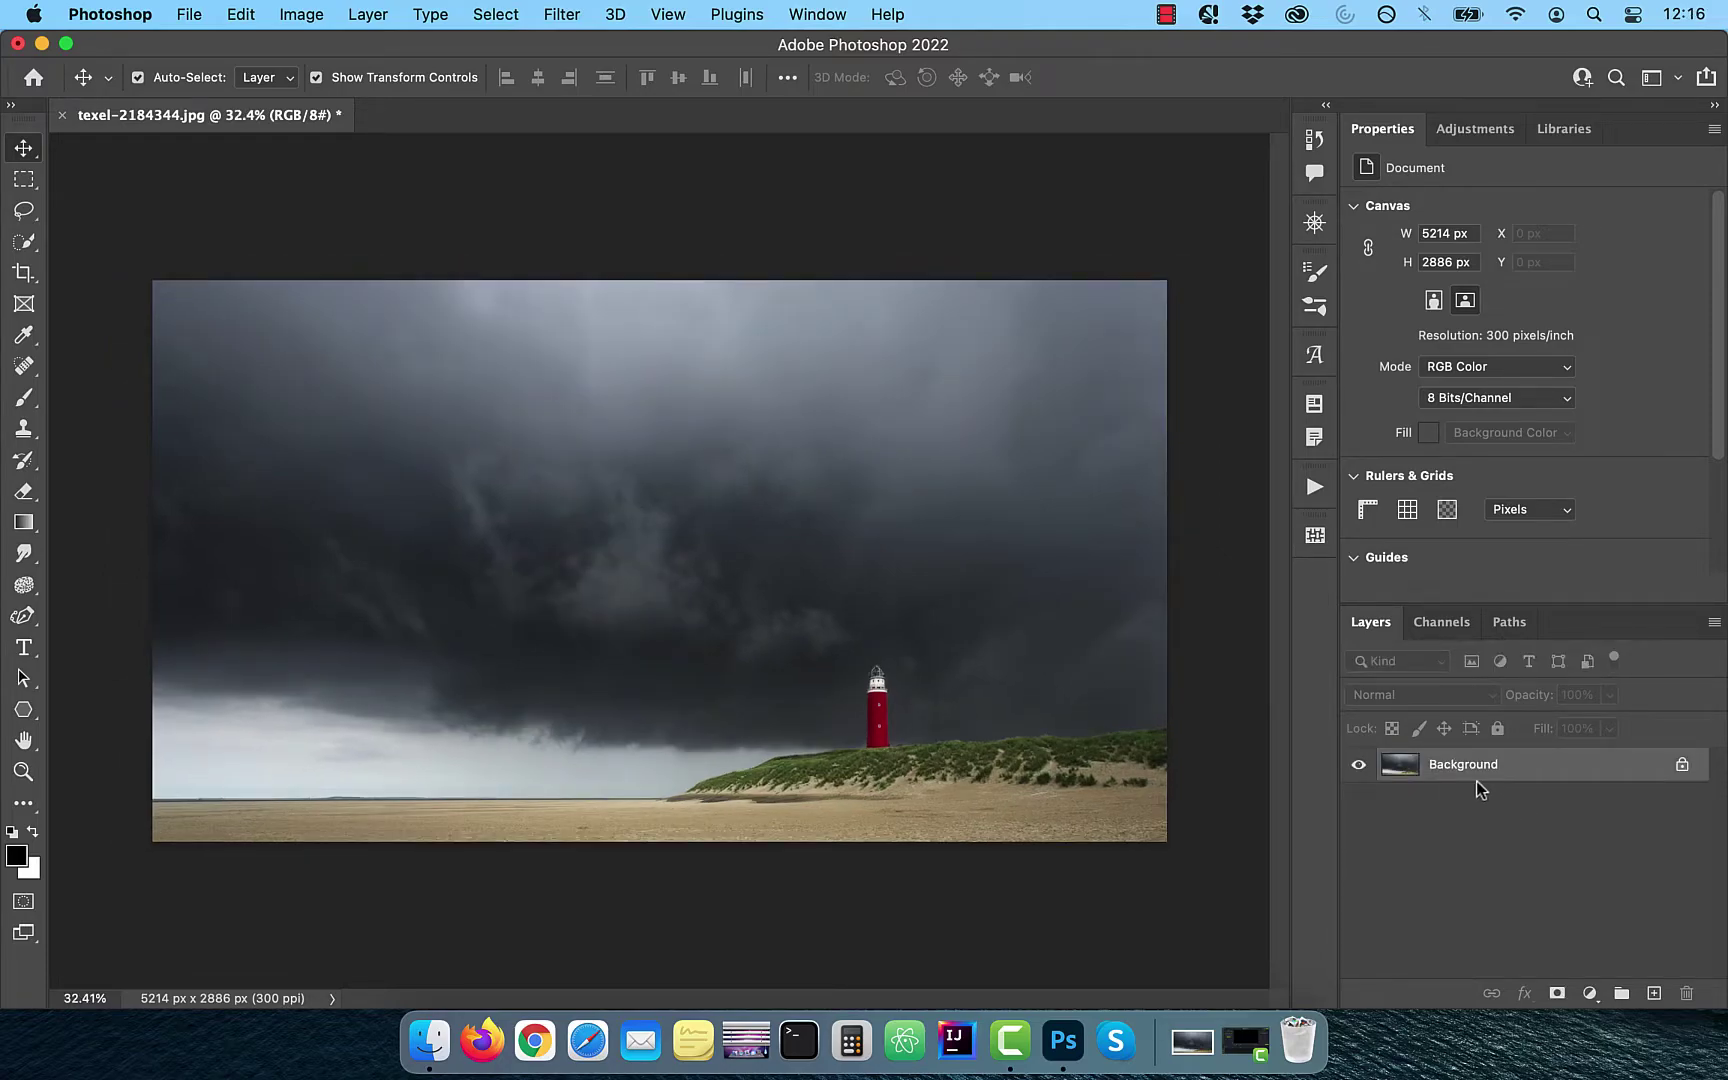
Step: Duplicate the Background layer, hide the original, and add a new empty layer above the copy
{"action": "left_click_drag", "start_coordinate": [1477, 789], "coordinate": [1654, 993]}
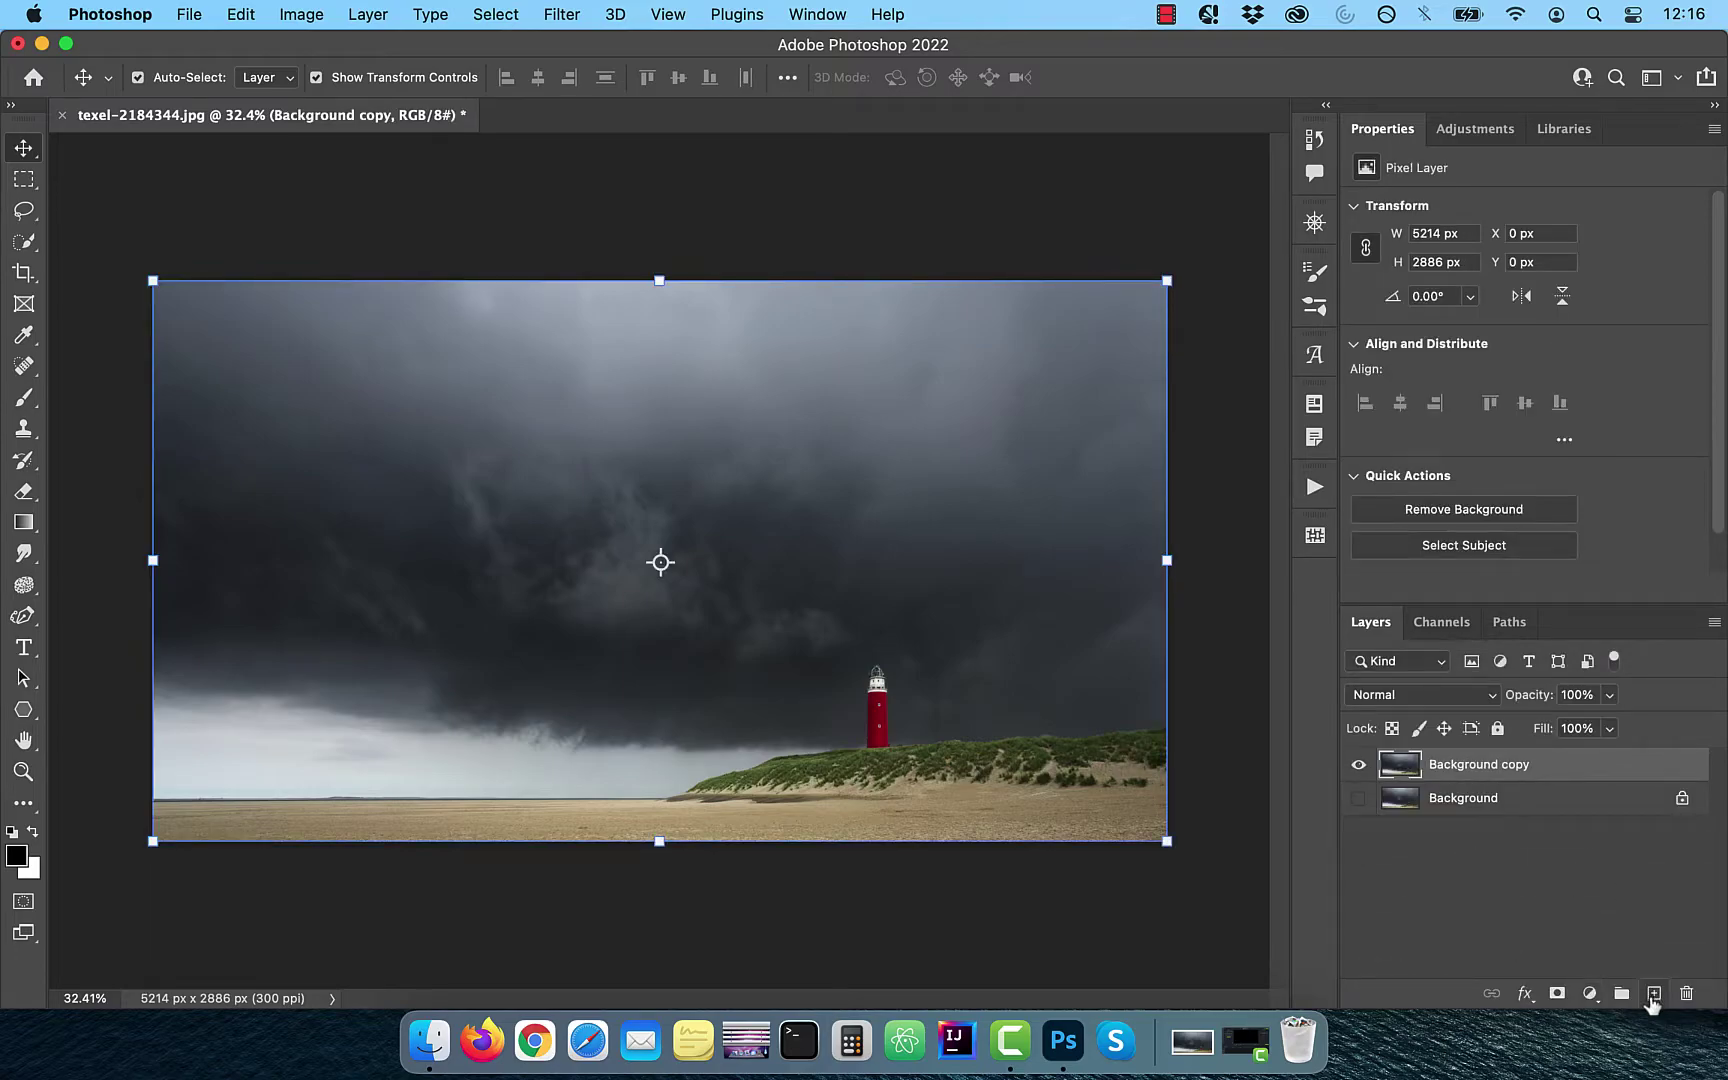
{"action": "left_click", "coordinate": [1653, 994]}
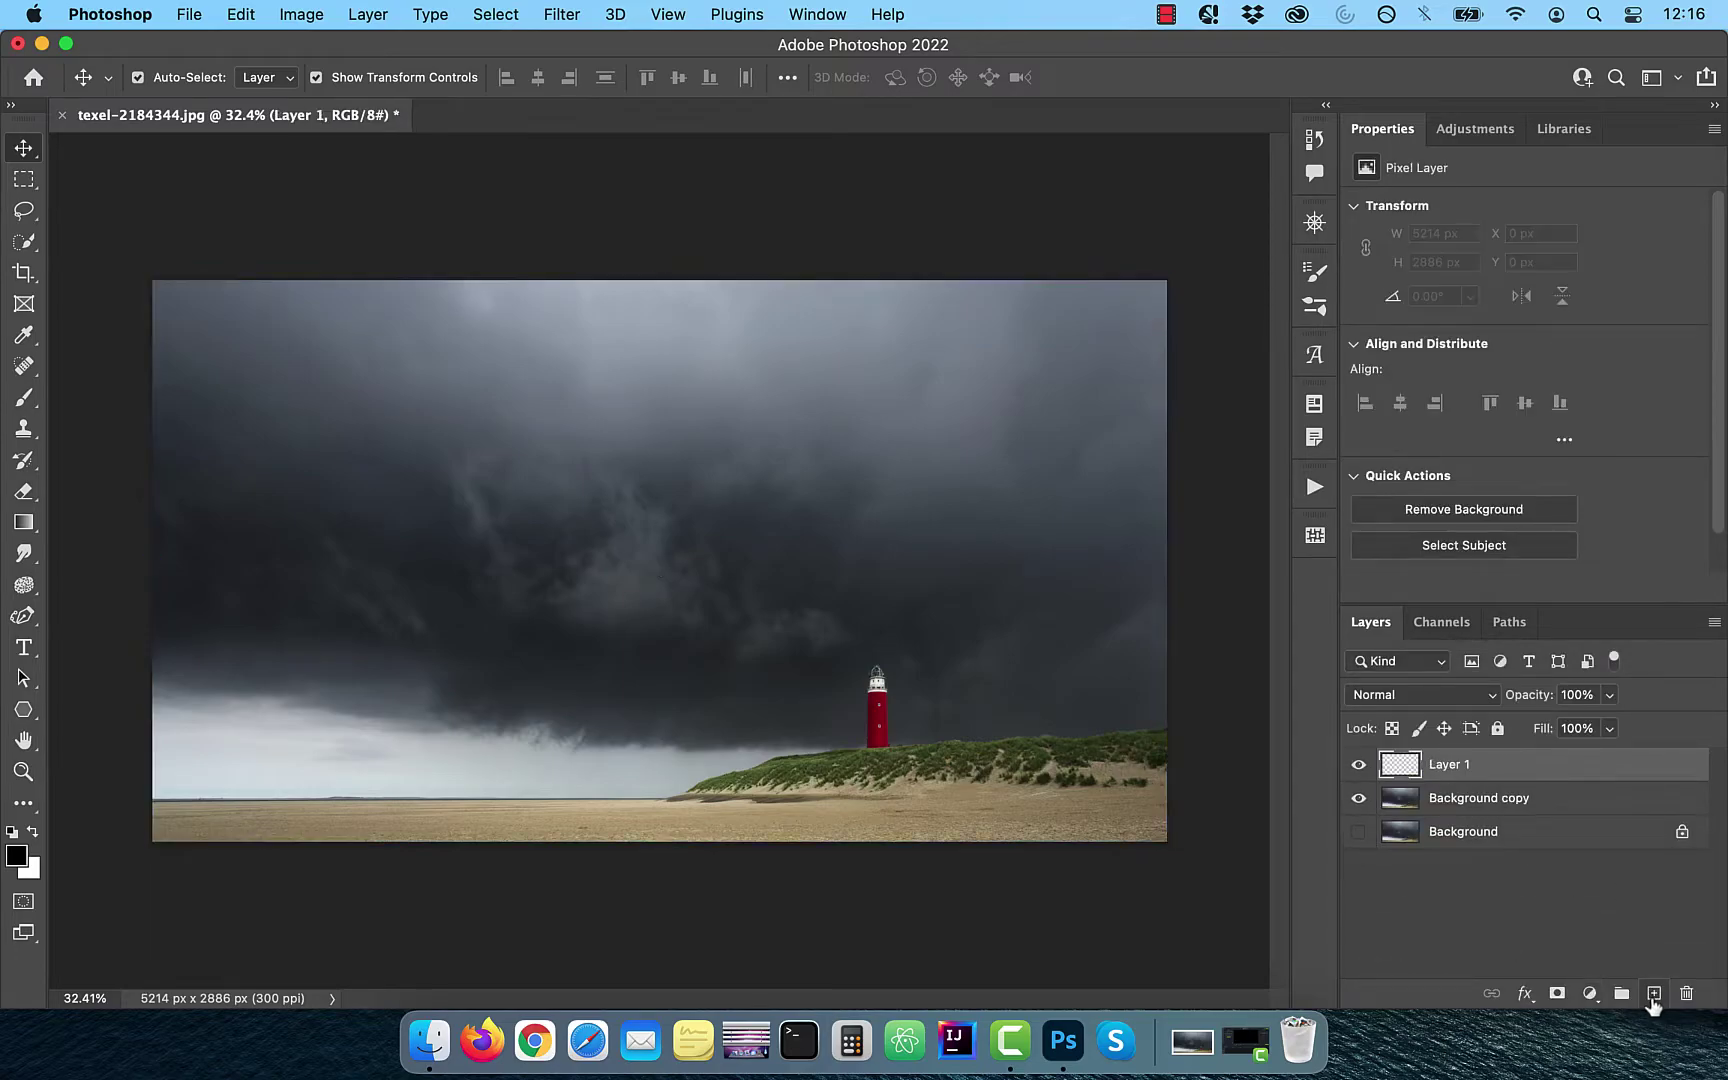
Step: Fill the new layer with a Foreground to Background linear gradient drawn as a short diagonal near the canvas centre
{"action": "left_click", "coordinate": [34, 530]}
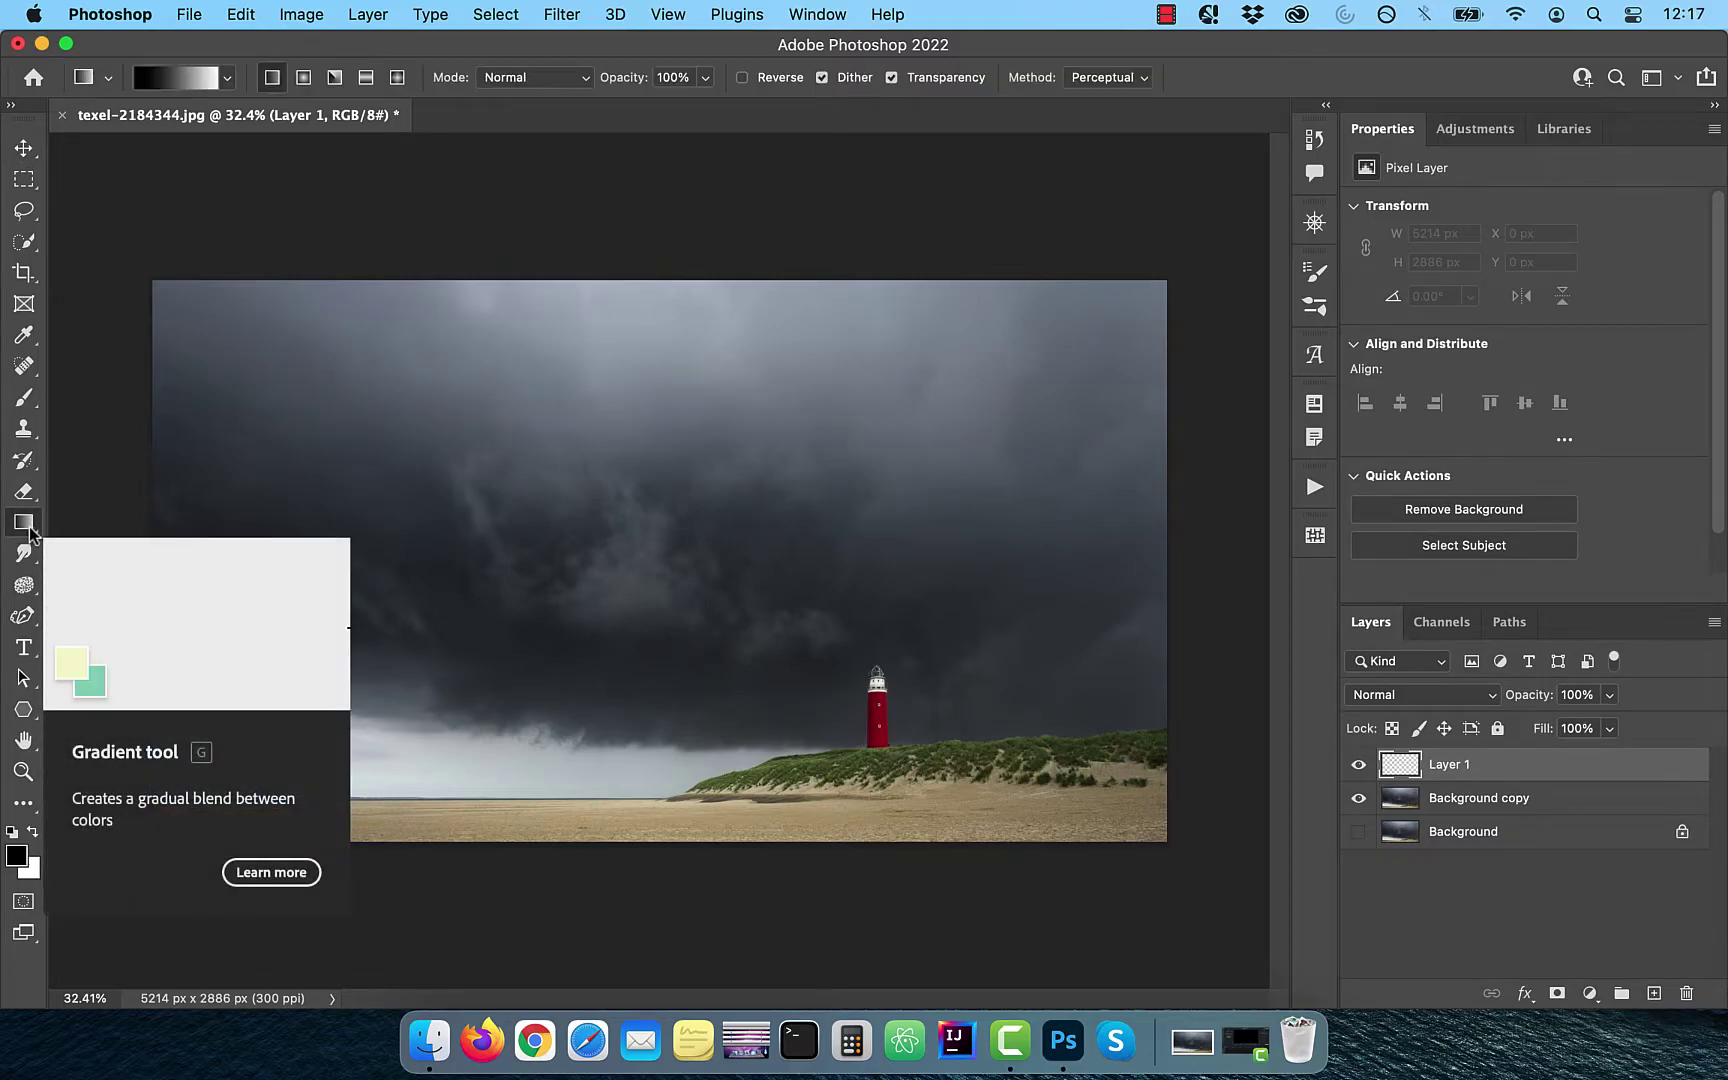
{"action": "left_click", "coordinate": [226, 80]}
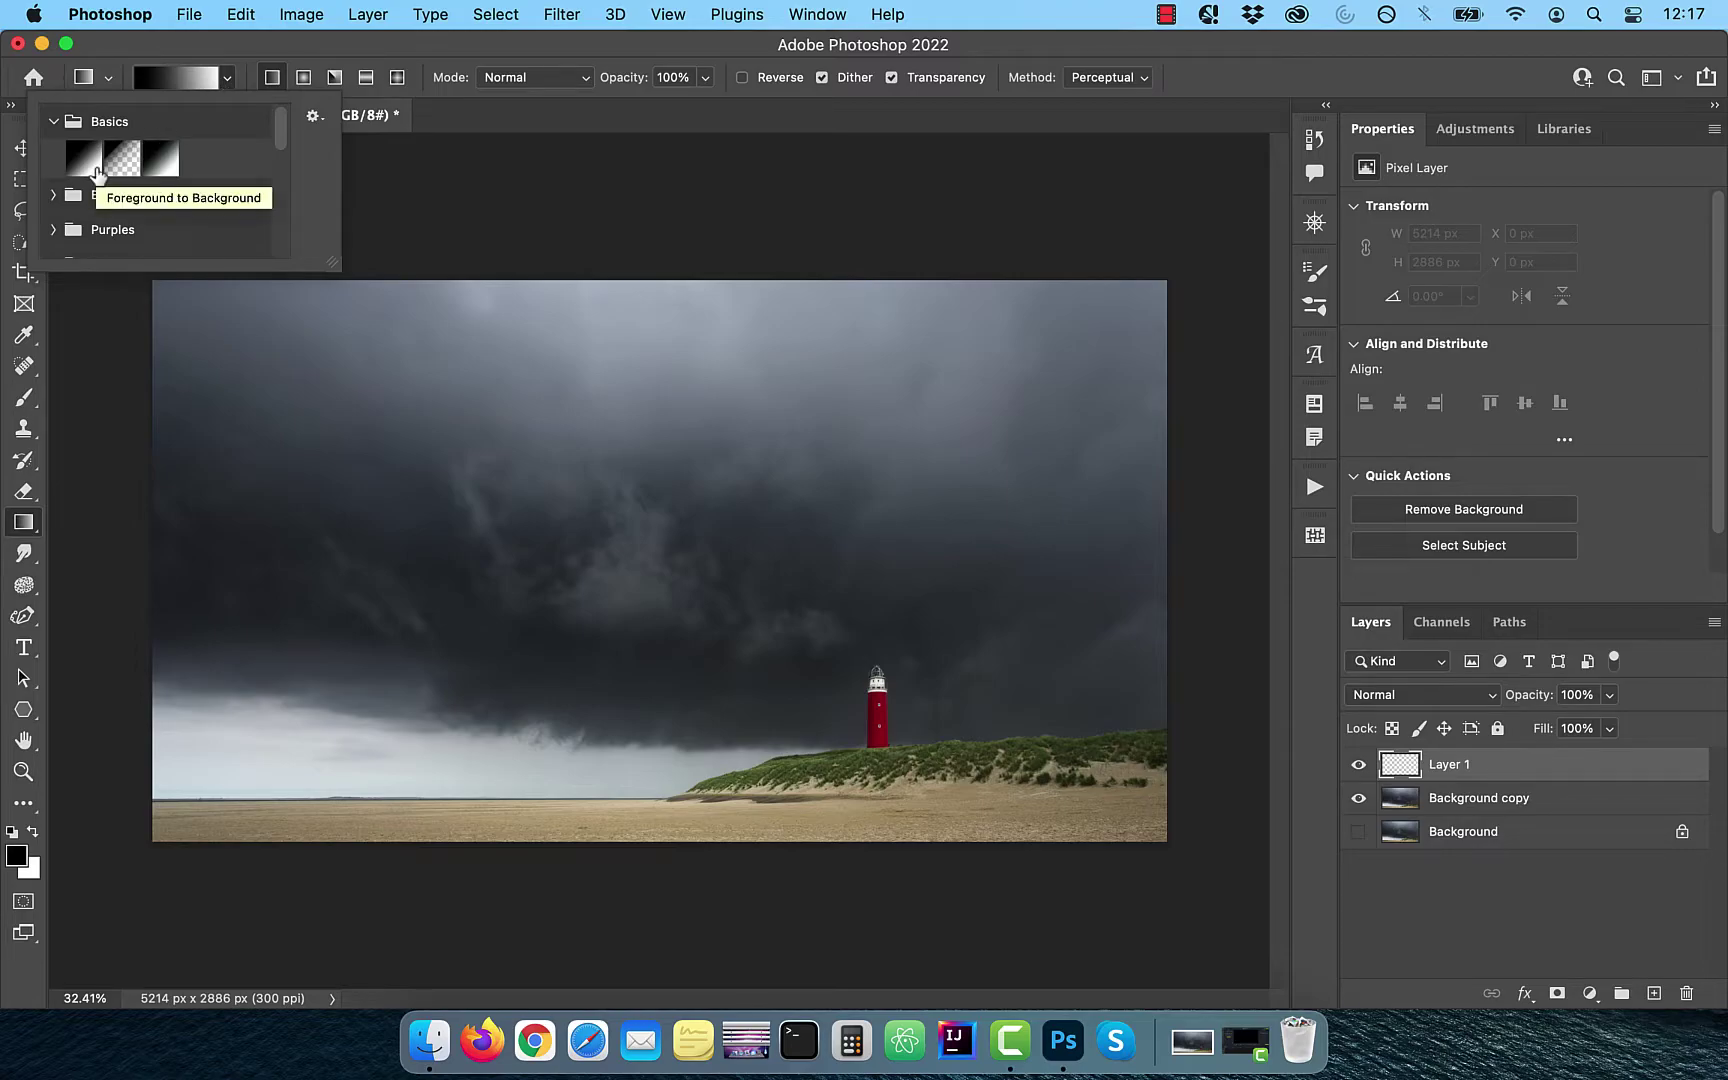
{"action": "left_click", "coordinate": [94, 166]}
{"action": "left_click", "coordinate": [228, 81]}
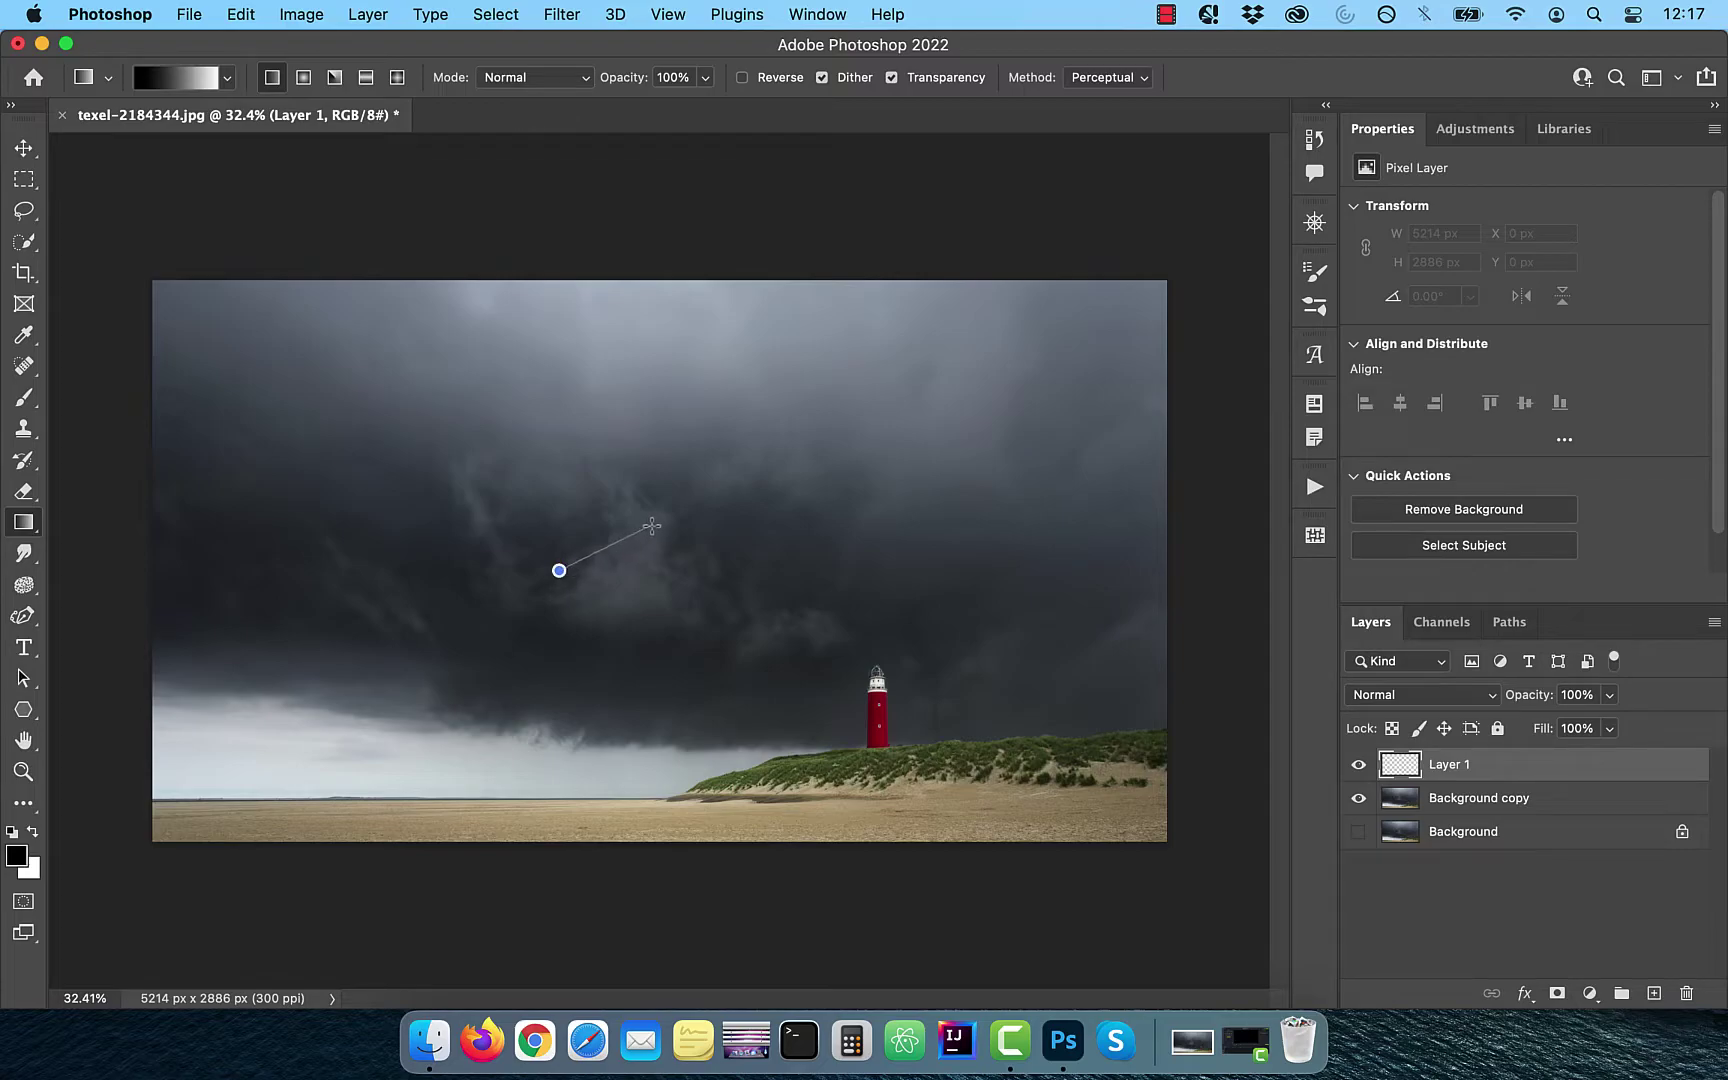
{"action": "left_click_drag", "start_coordinate": [572, 563], "coordinate": [654, 524]}
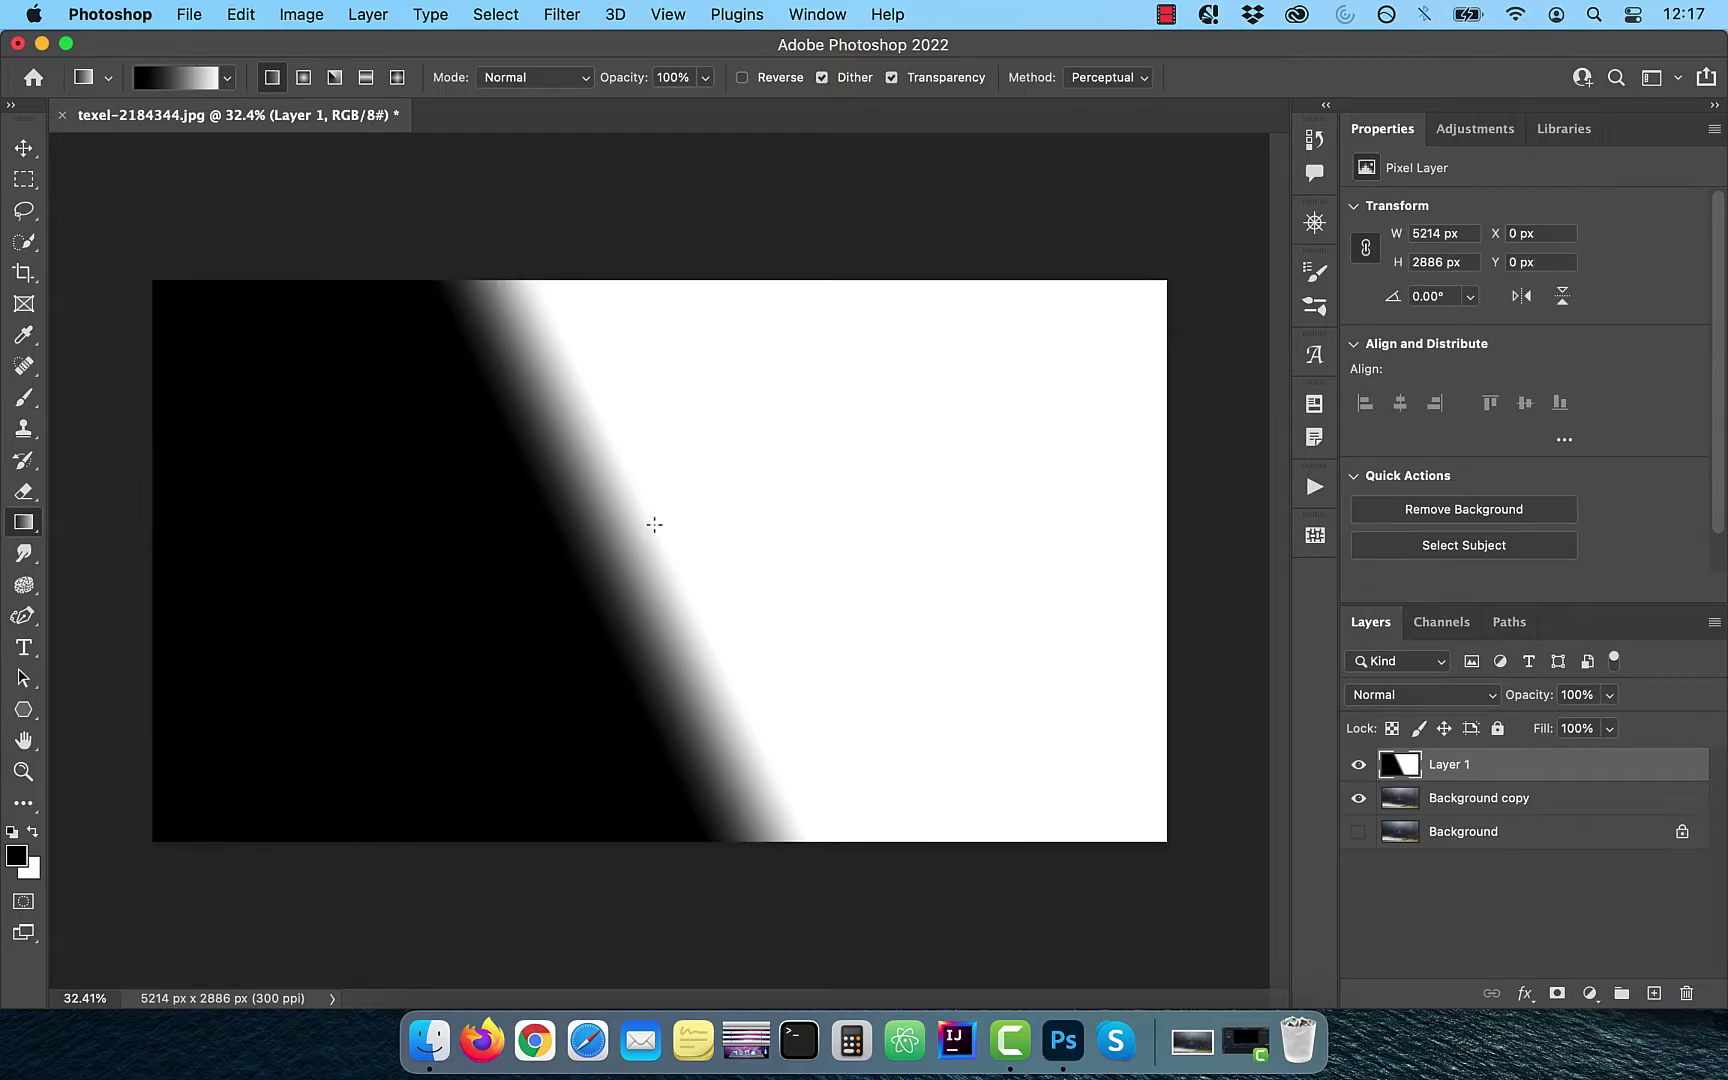
Step: Render Difference Clouds on the gradient layer and invert the result
{"action": "left_click", "coordinate": [562, 15]}
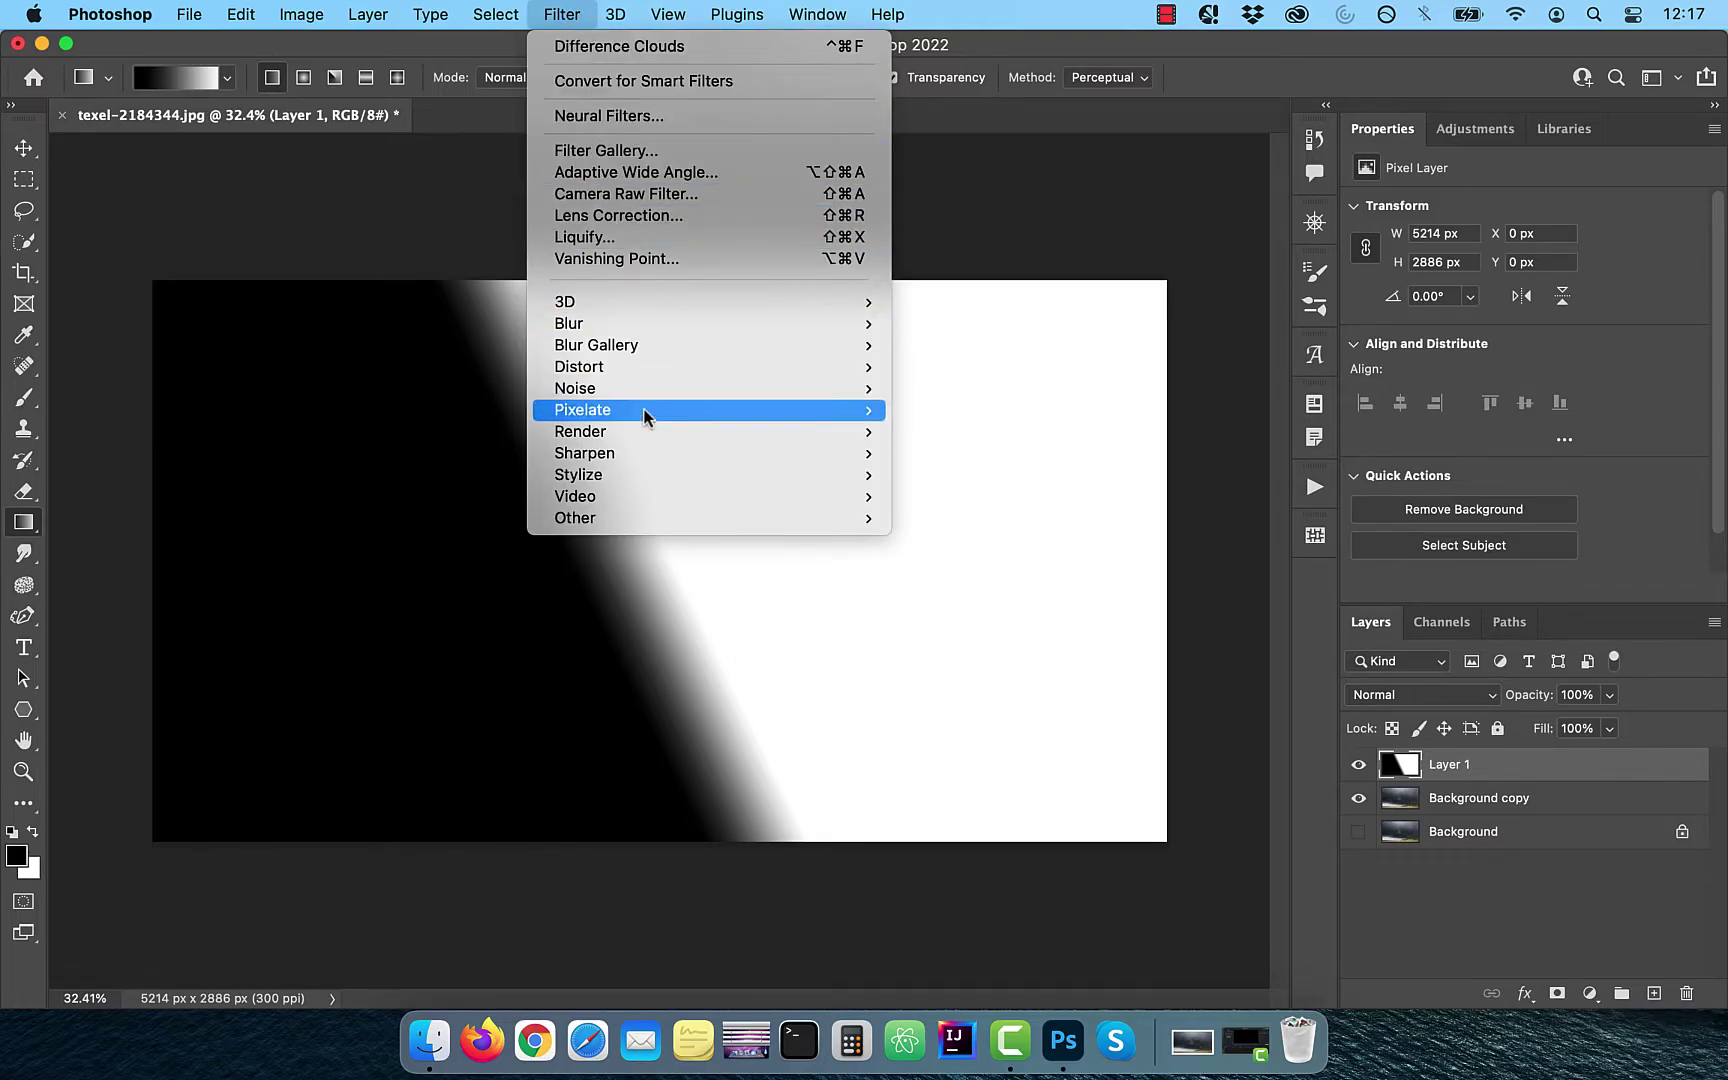
{"action": "mouse_move", "coordinate": [645, 435]}
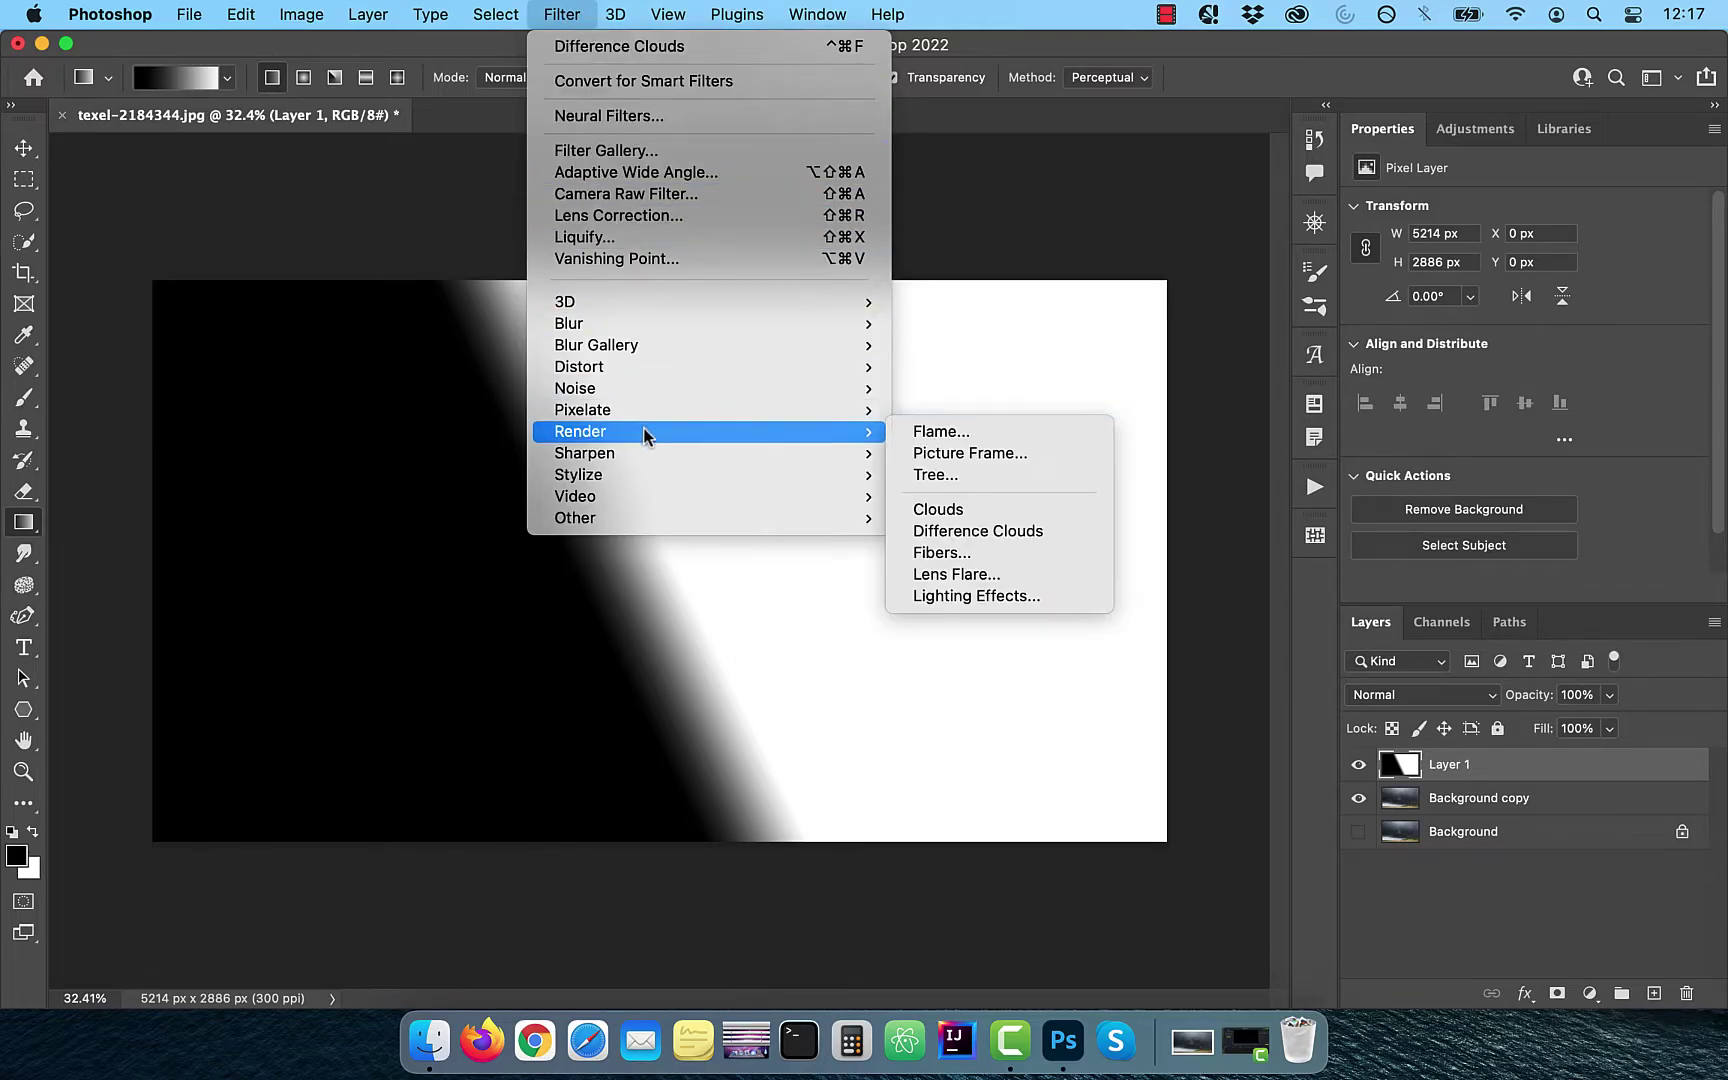
{"action": "left_click", "coordinate": [1015, 531]}
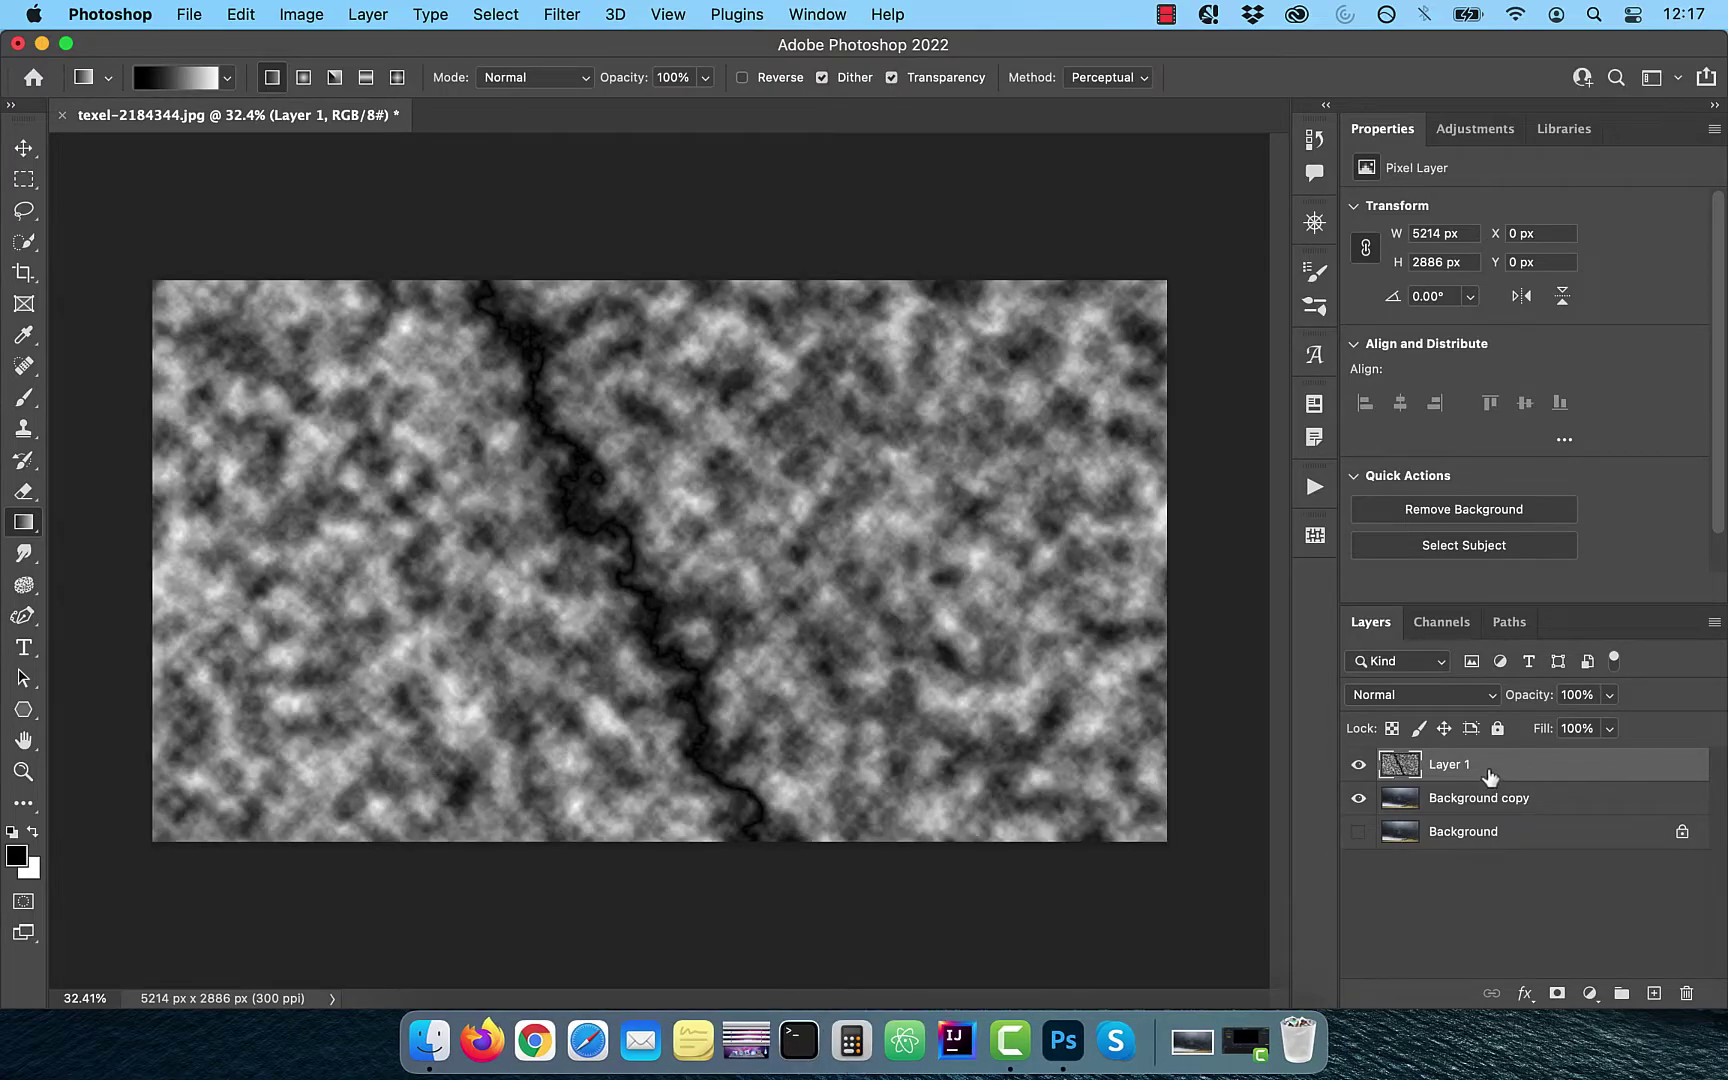
{"action": "key", "text": "super+i"}
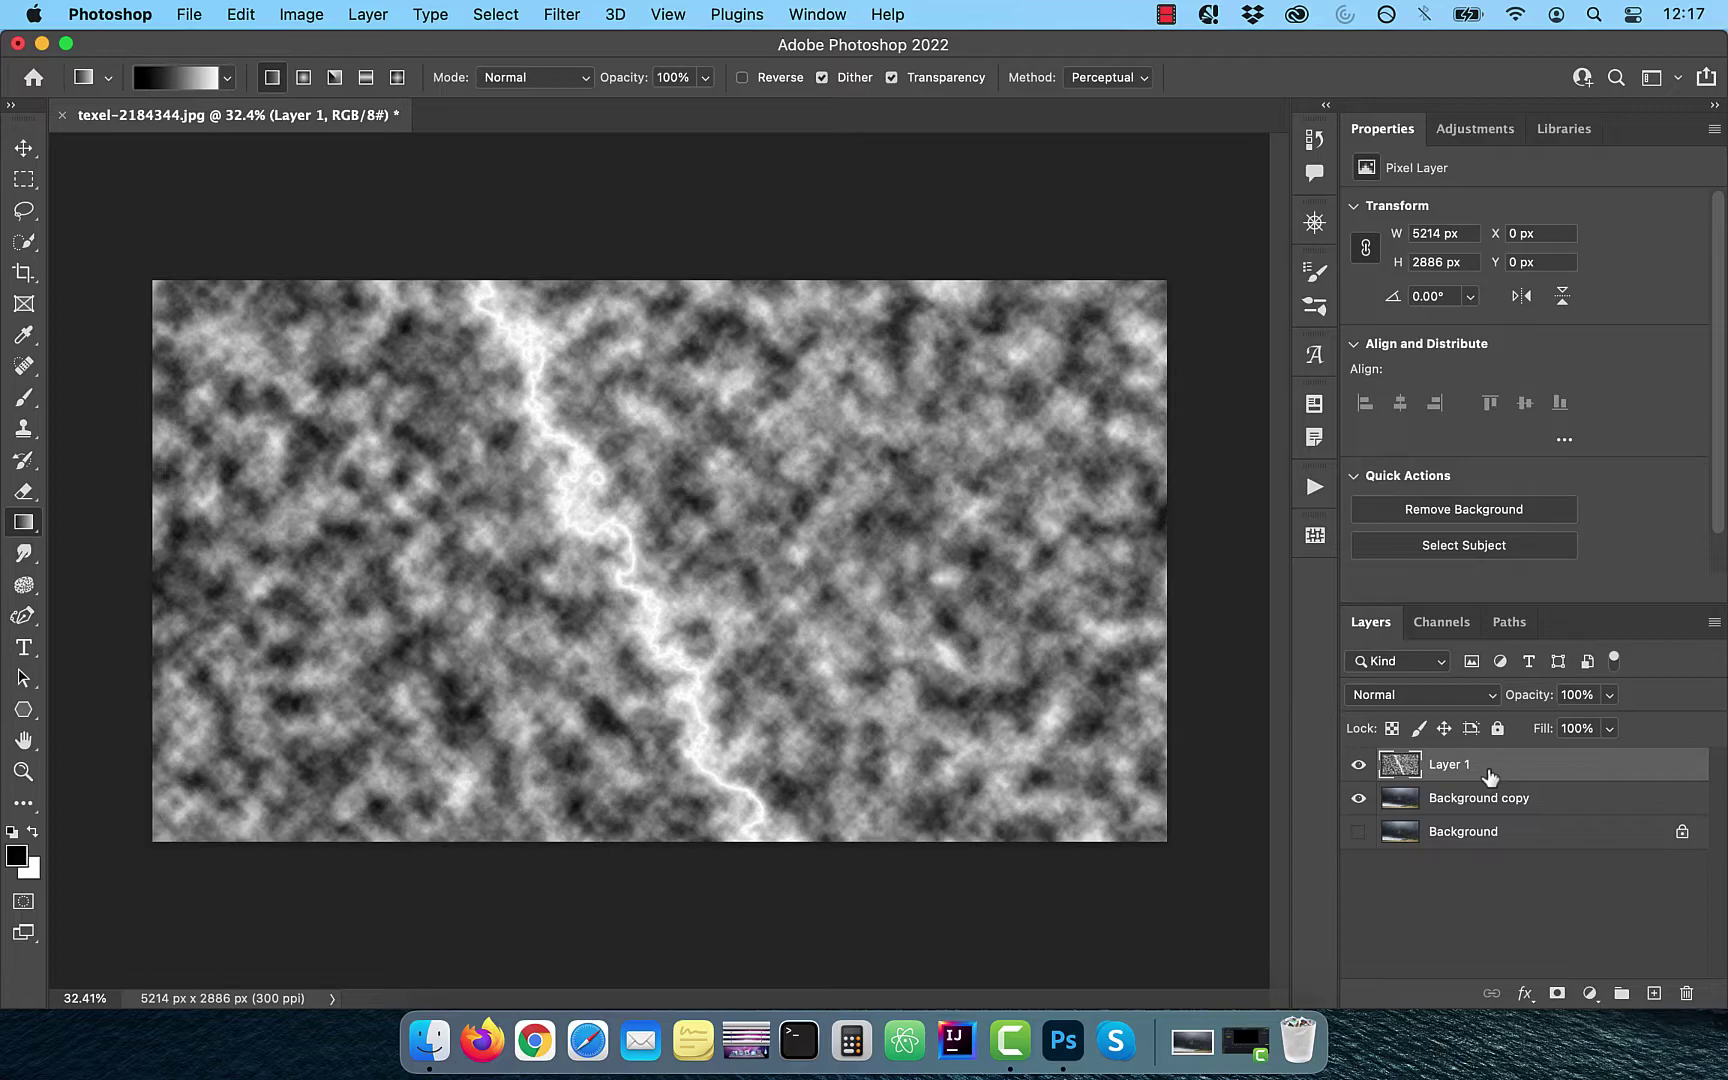
Step: Apply a Levels adjustment to Layer 1 with the midtone input set to 0.05 to isolate the bolt
{"action": "left_click", "coordinate": [302, 15]}
{"action": "mouse_move", "coordinate": [344, 88]}
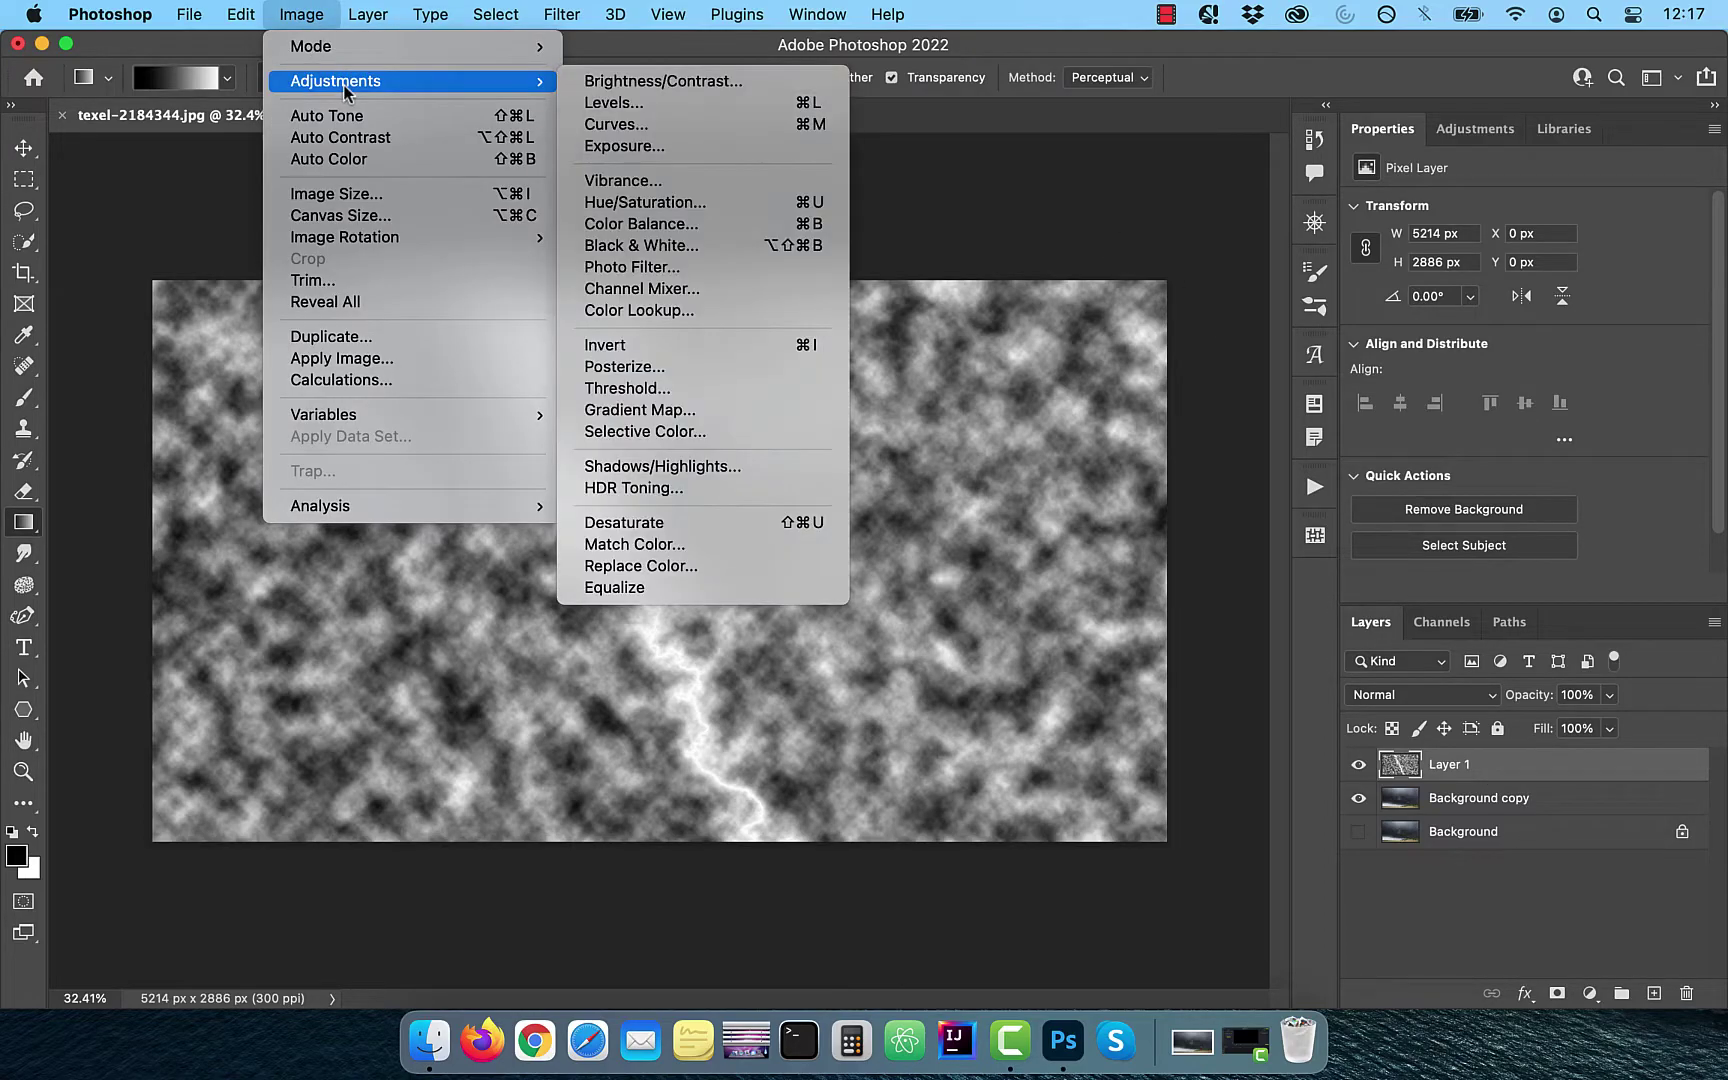
{"action": "left_click", "coordinate": [628, 103]}
{"action": "left_click_drag", "start_coordinate": [1354, 733], "coordinate": [1494, 725]}
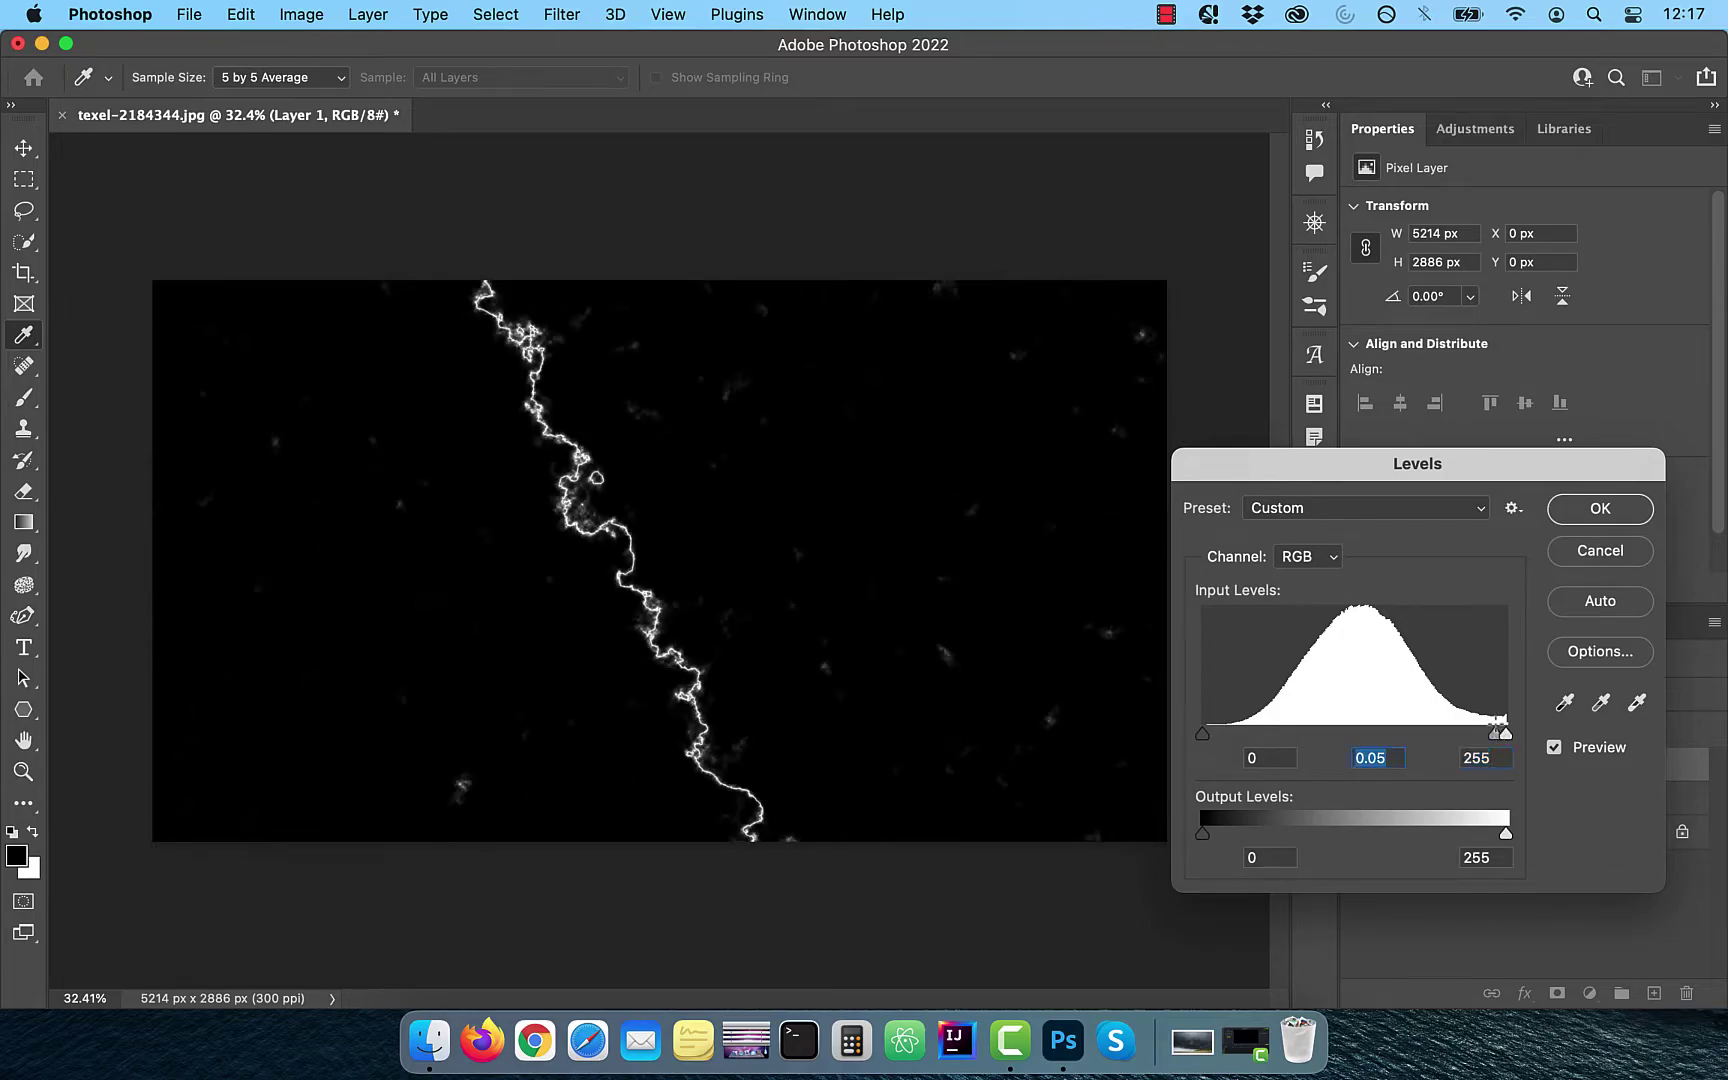
{"action": "left_click", "coordinate": [1619, 515]}
{"action": "key", "text": "g"}
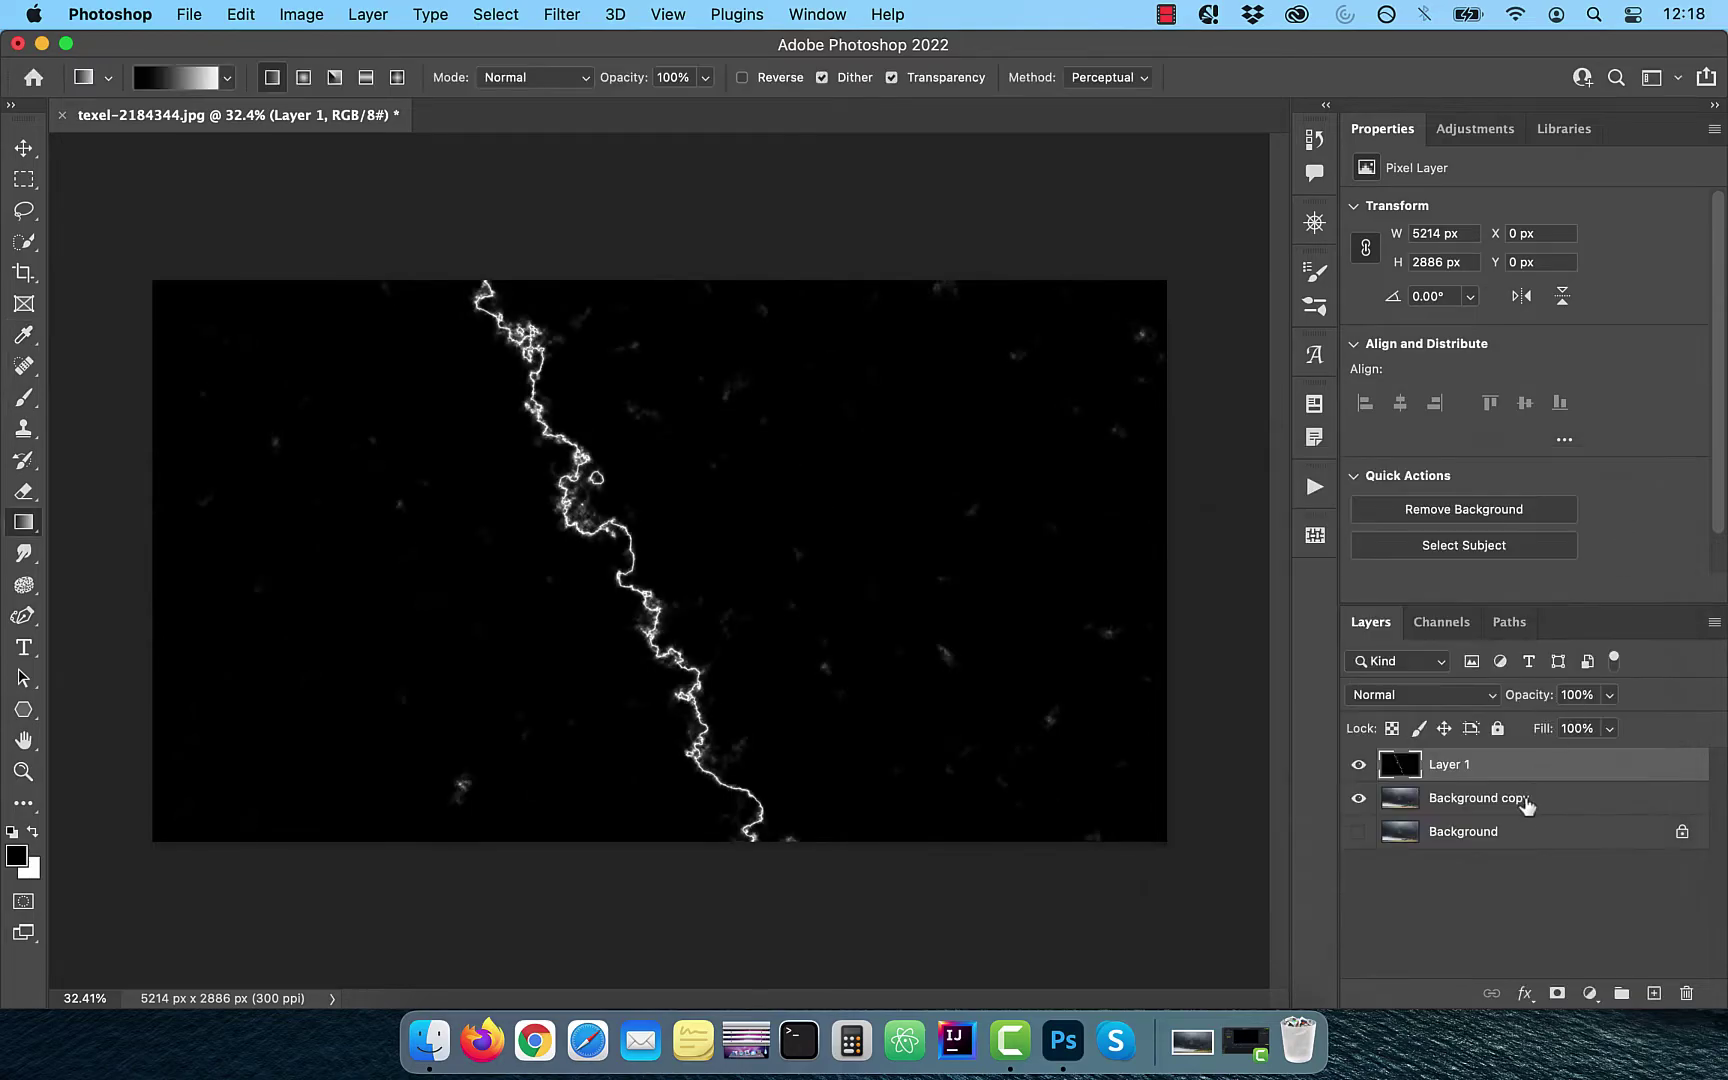
Step: Paint black over the stray specks around the bolt with a 900 px brush
{"action": "left_click", "coordinate": [25, 402]}
{"action": "left_click_drag", "start_coordinate": [628, 93], "coordinate": [822, 85]}
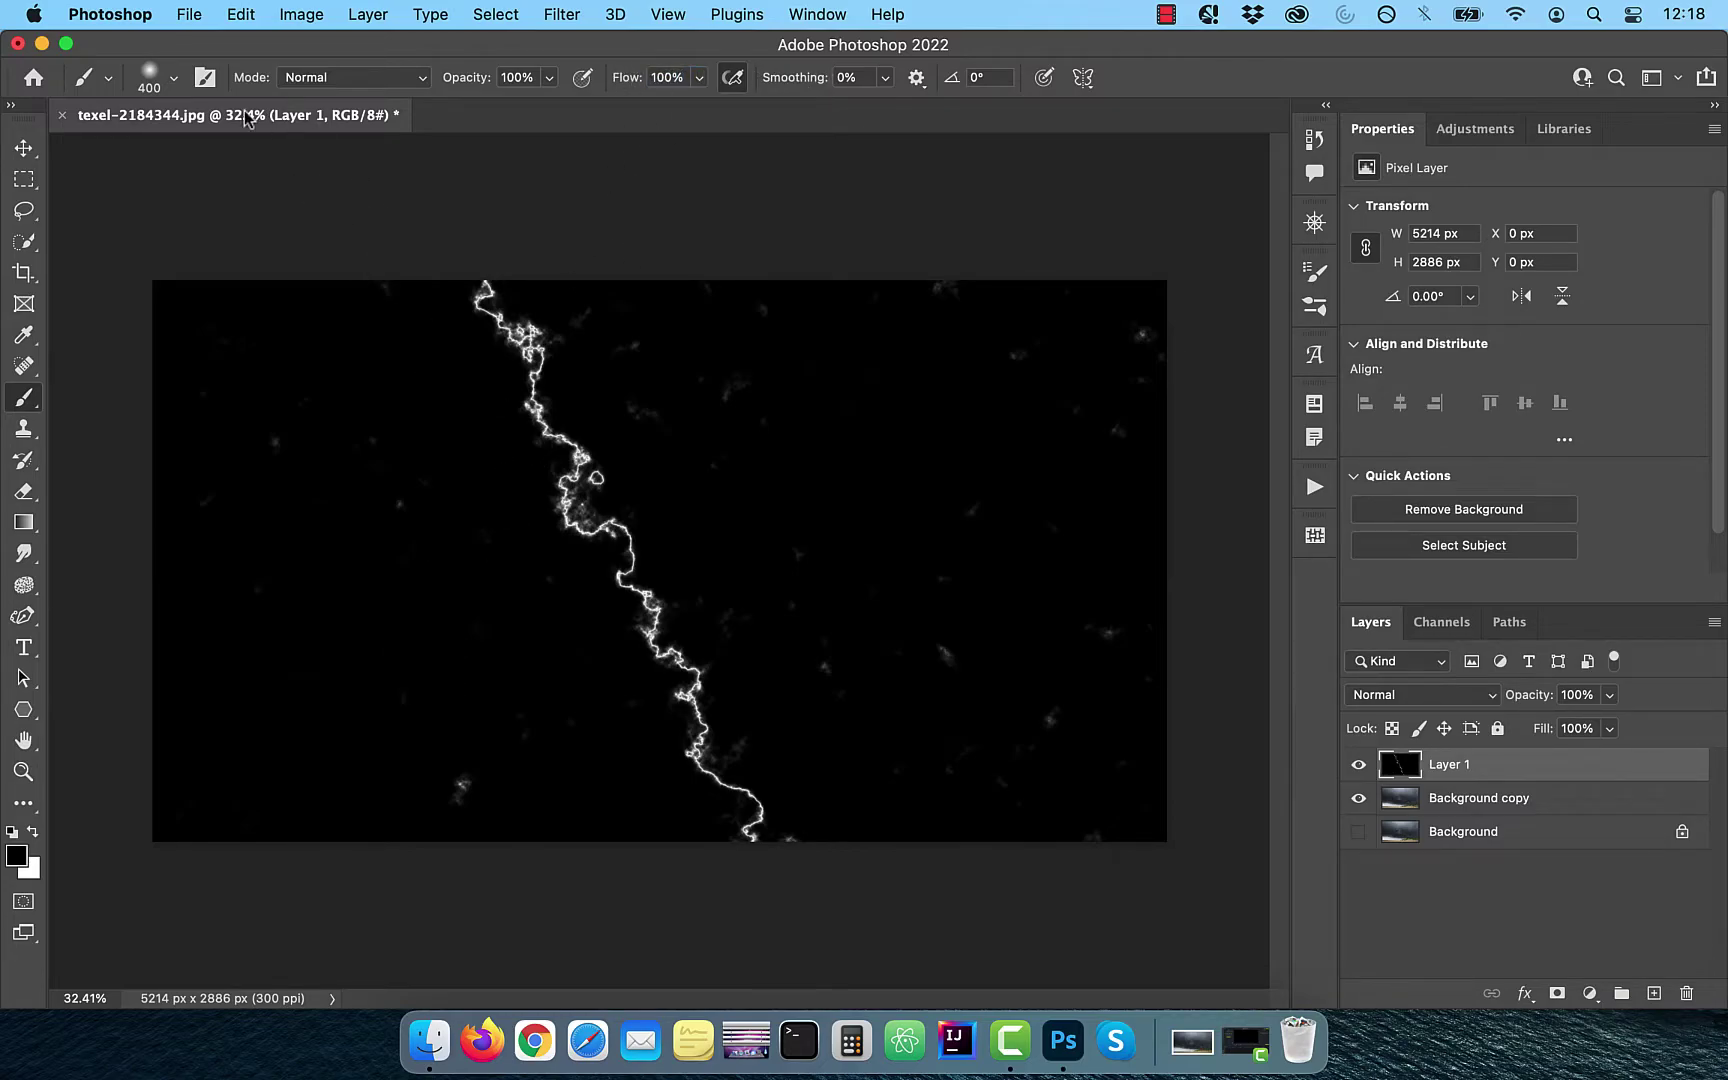
{"action": "left_click", "coordinate": [174, 79]}
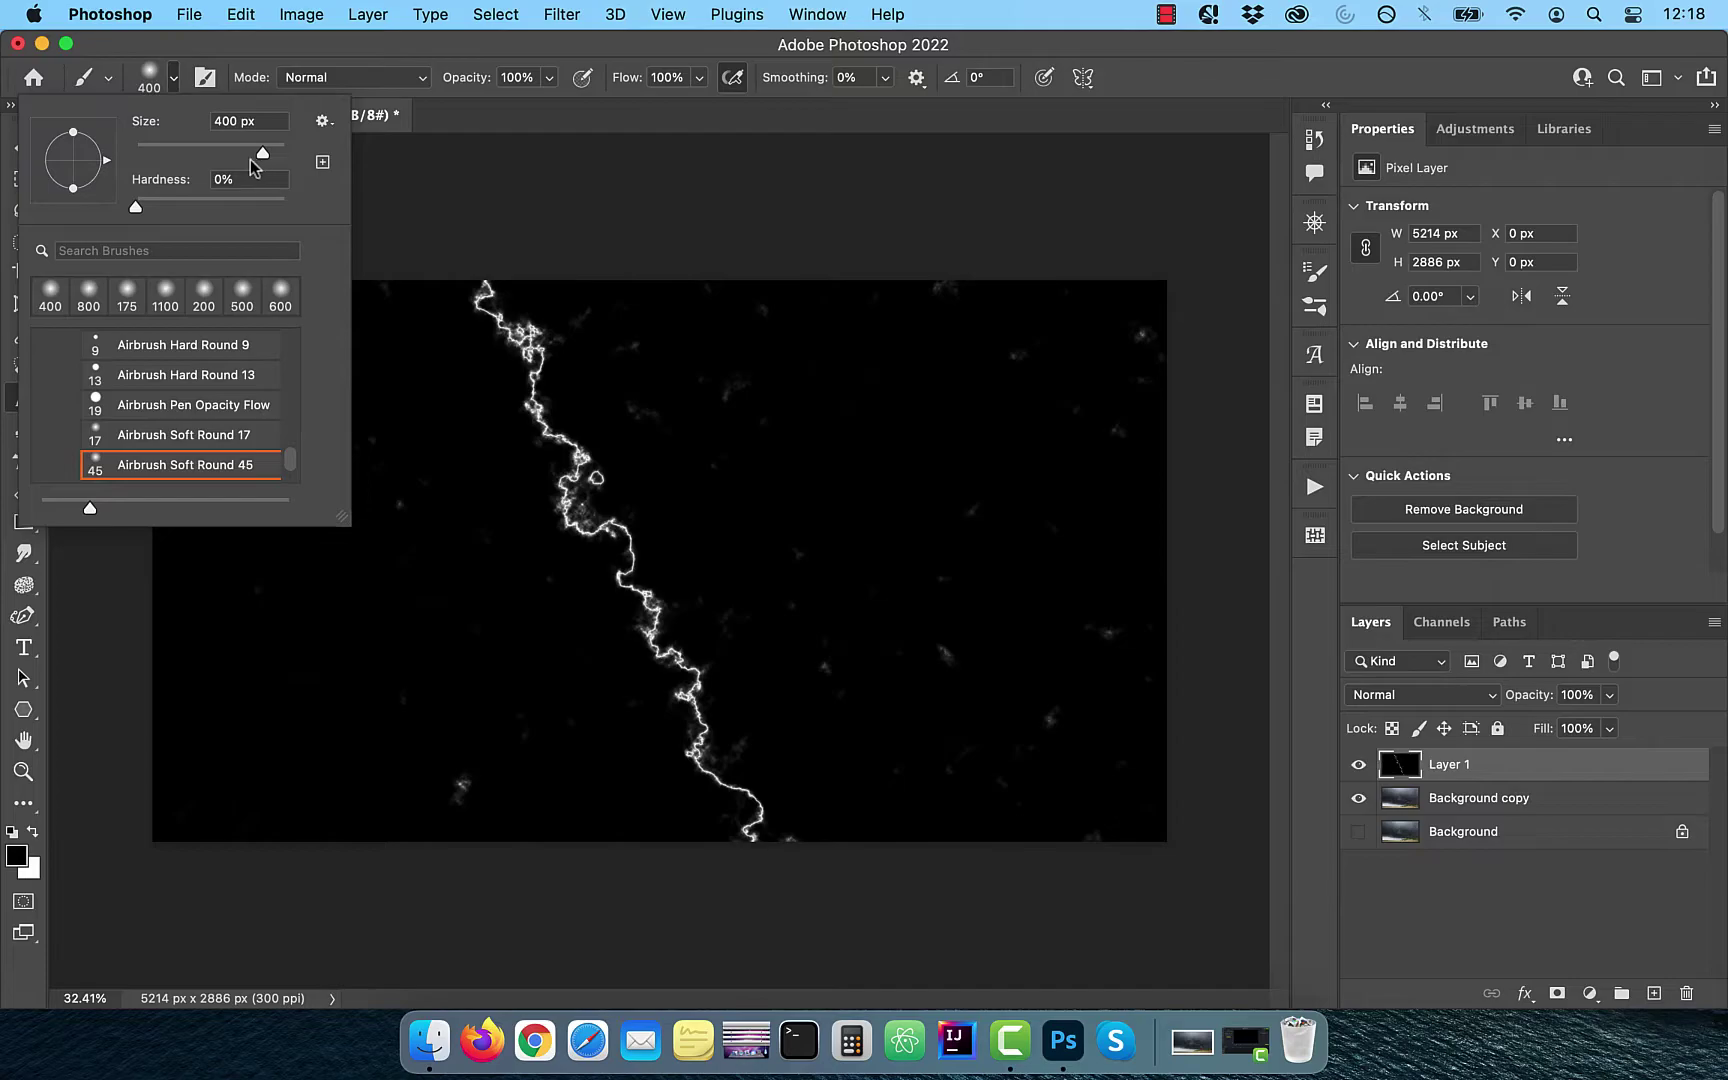
{"action": "left_click", "coordinate": [170, 81]}
{"action": "key", "text": "bracketright"}
{"action": "key", "text": "bracketright"}
{"action": "key", "text": "bracketright"}
{"action": "key", "text": "bracketright"}
{"action": "key", "text": "bracketright"}
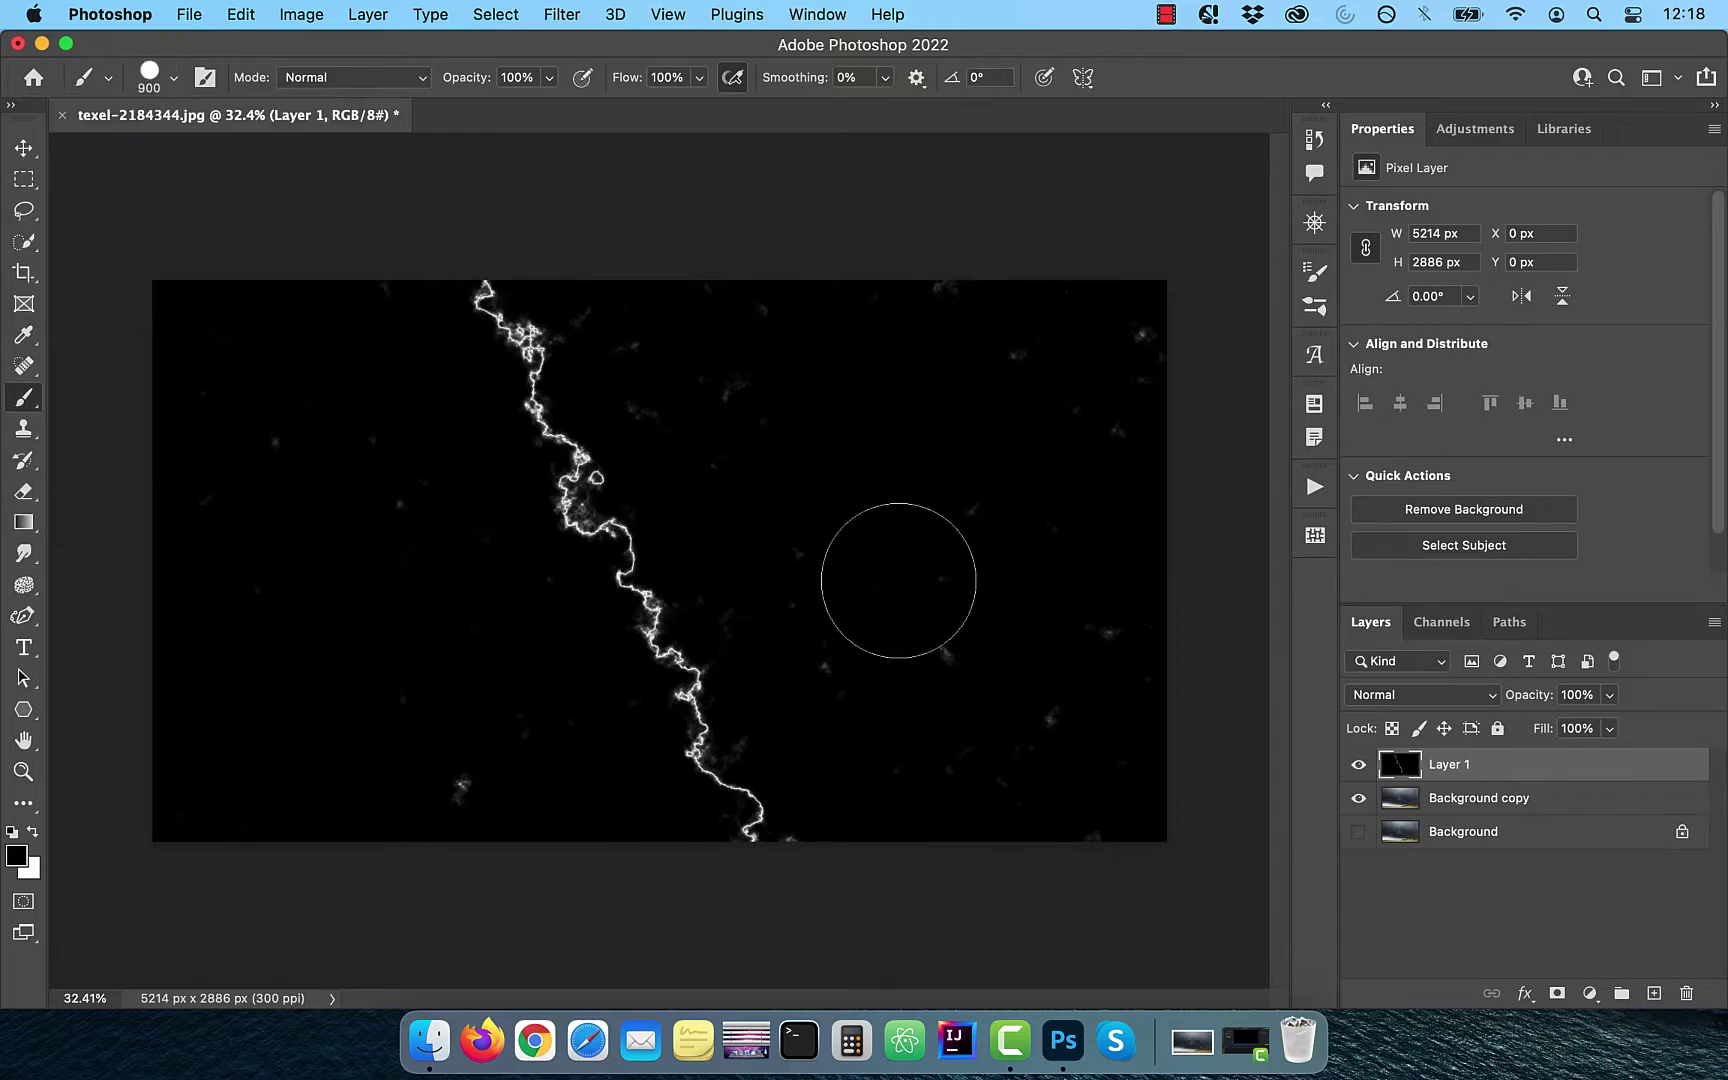
{"action": "mouse_move", "coordinate": [1091, 362]}
{"action": "left_mouse_down"}
{"action": "mouse_move", "coordinate": [980, 356]}
{"action": "mouse_move", "coordinate": [783, 477]}
{"action": "mouse_move", "coordinate": [976, 679]}
{"action": "mouse_move", "coordinate": [486, 710]}
{"action": "mouse_move", "coordinate": [378, 536]}
{"action": "mouse_move", "coordinate": [566, 836]}
{"action": "mouse_move", "coordinate": [814, 698]}
{"action": "mouse_move", "coordinate": [1118, 390]}
{"action": "mouse_move", "coordinate": [906, 833]}
{"action": "mouse_move", "coordinate": [884, 800]}
{"action": "left_mouse_up"}
Step: Set the blend mode of Layer 1 to Screen
{"action": "key", "text": "v"}
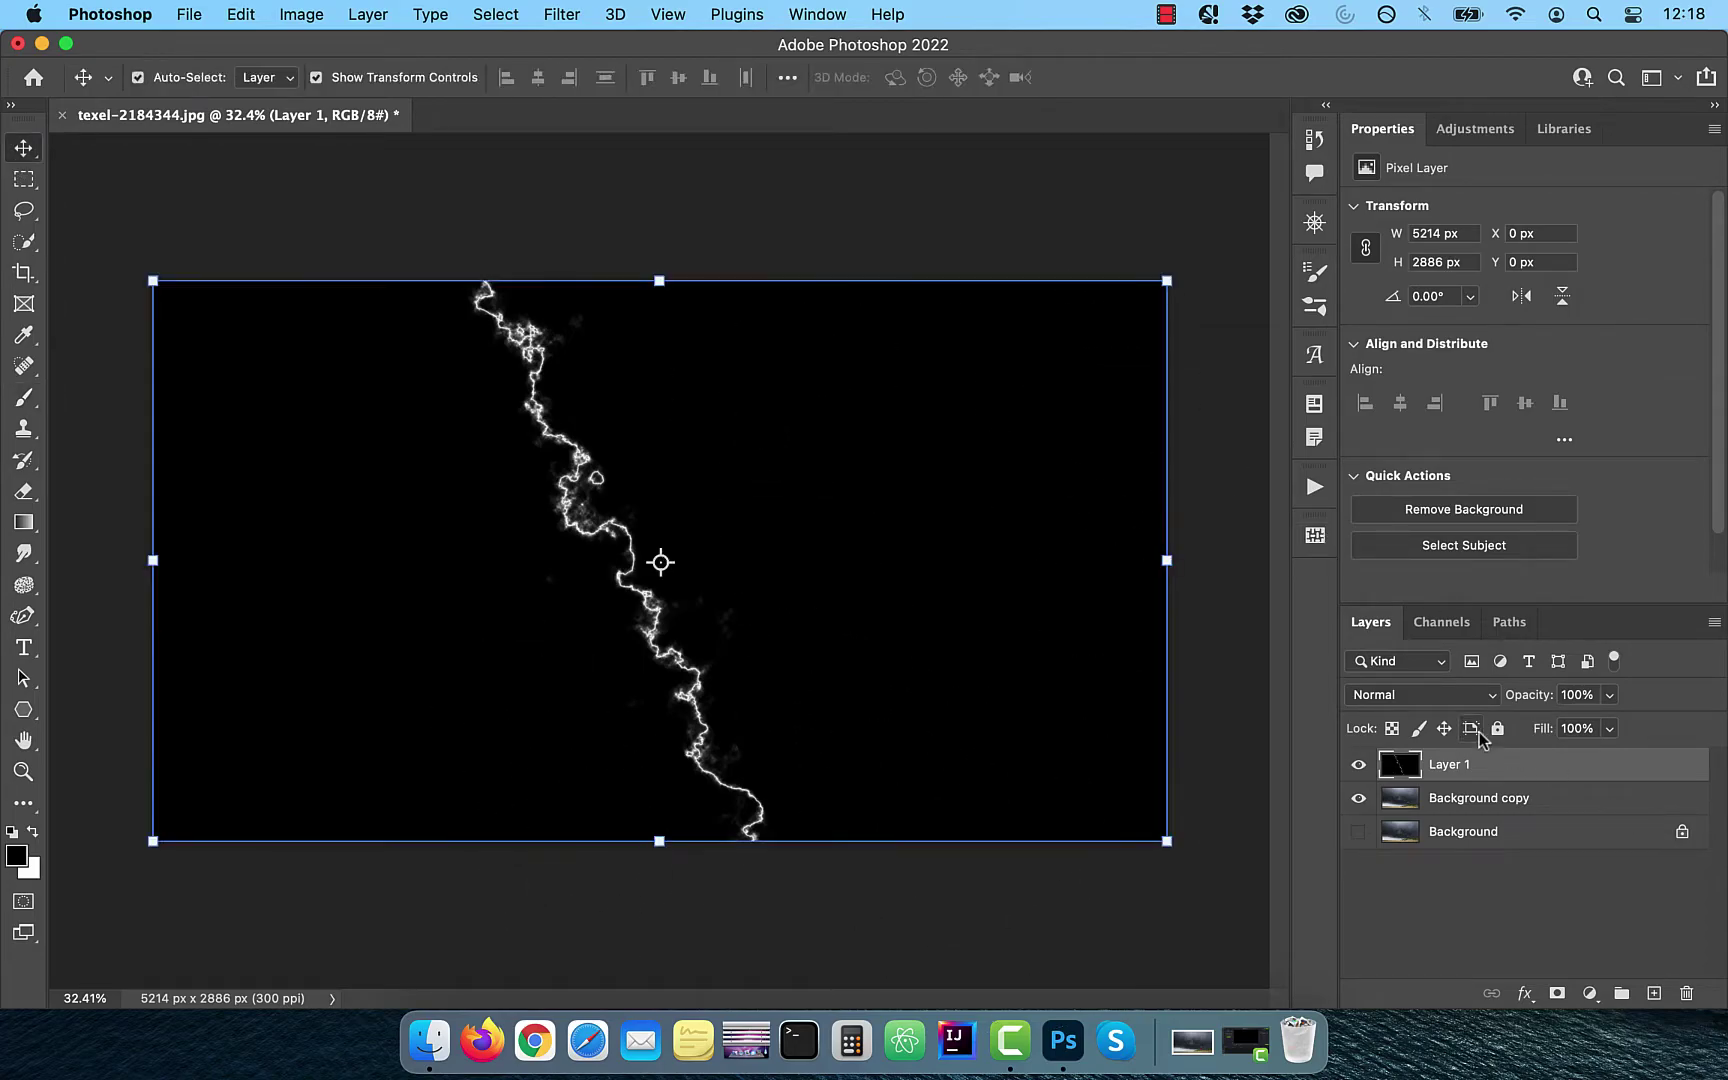
{"action": "left_click", "coordinate": [1453, 698]}
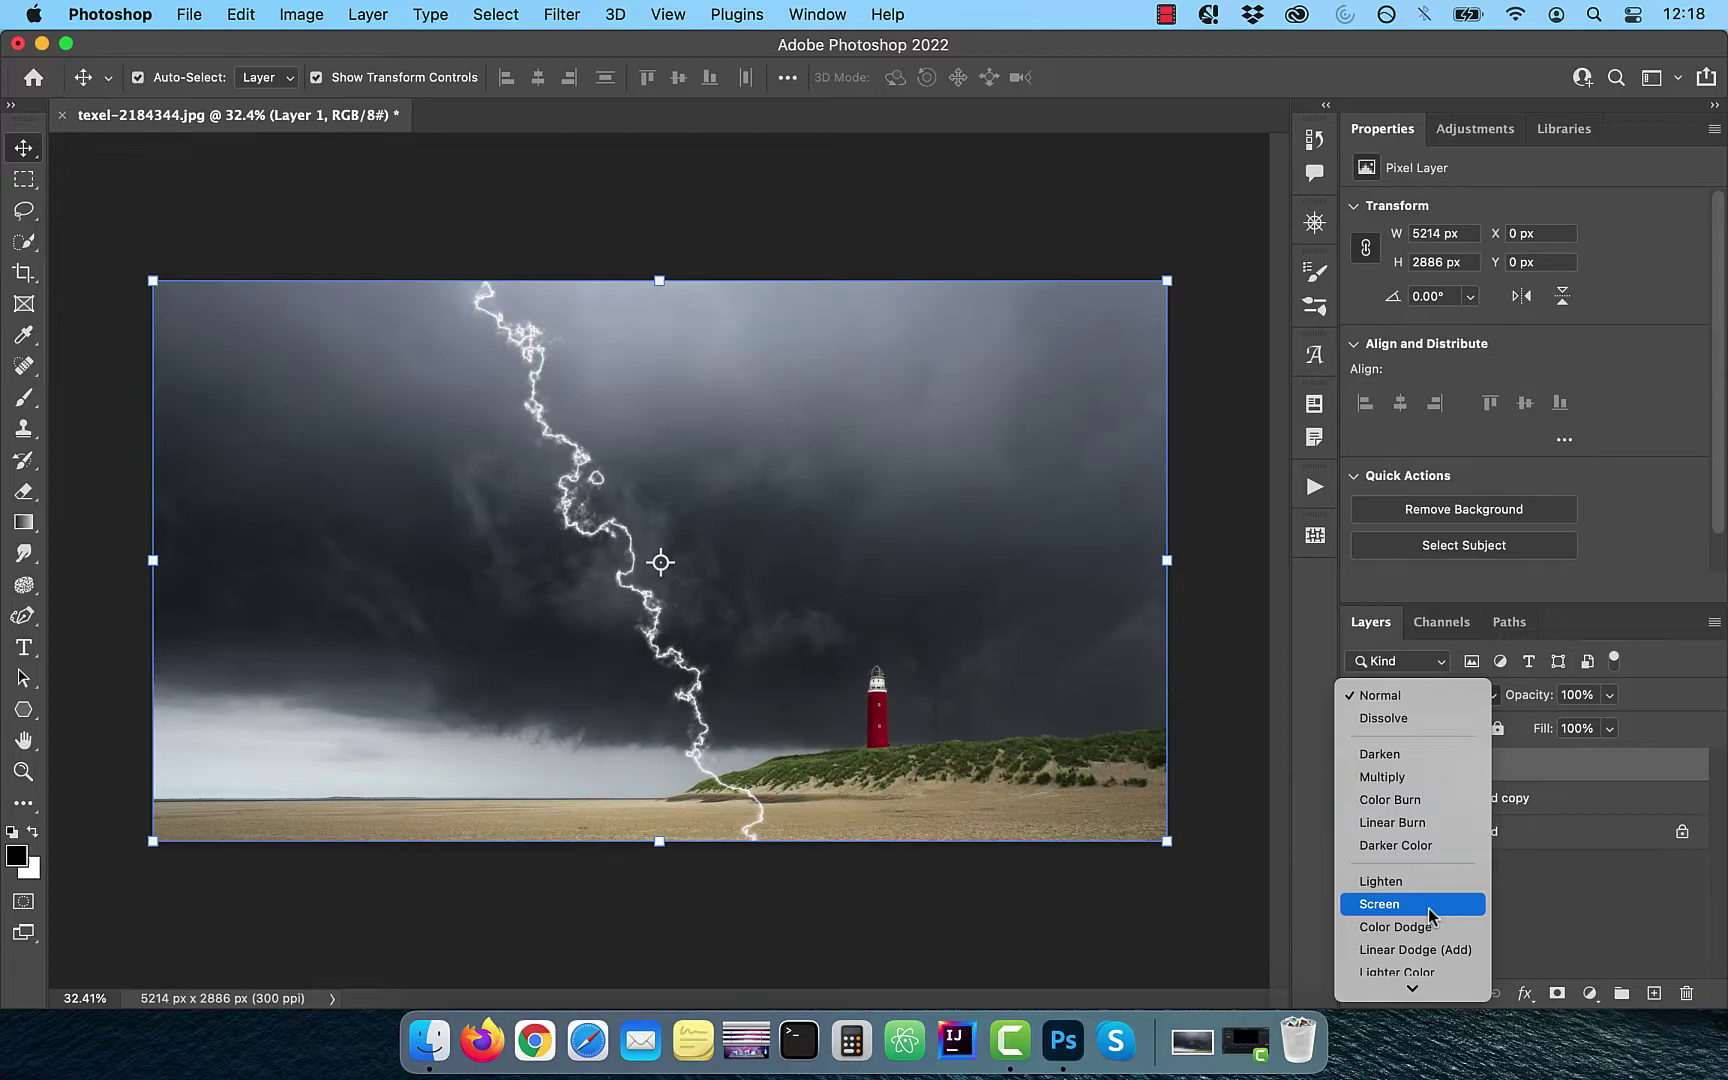
{"action": "left_click", "coordinate": [1430, 912]}
Step: Paint out the bolt's lower end over the beach and the stray loop beside it in black, reducing the brush size for finer areas
{"action": "key", "text": "b"}
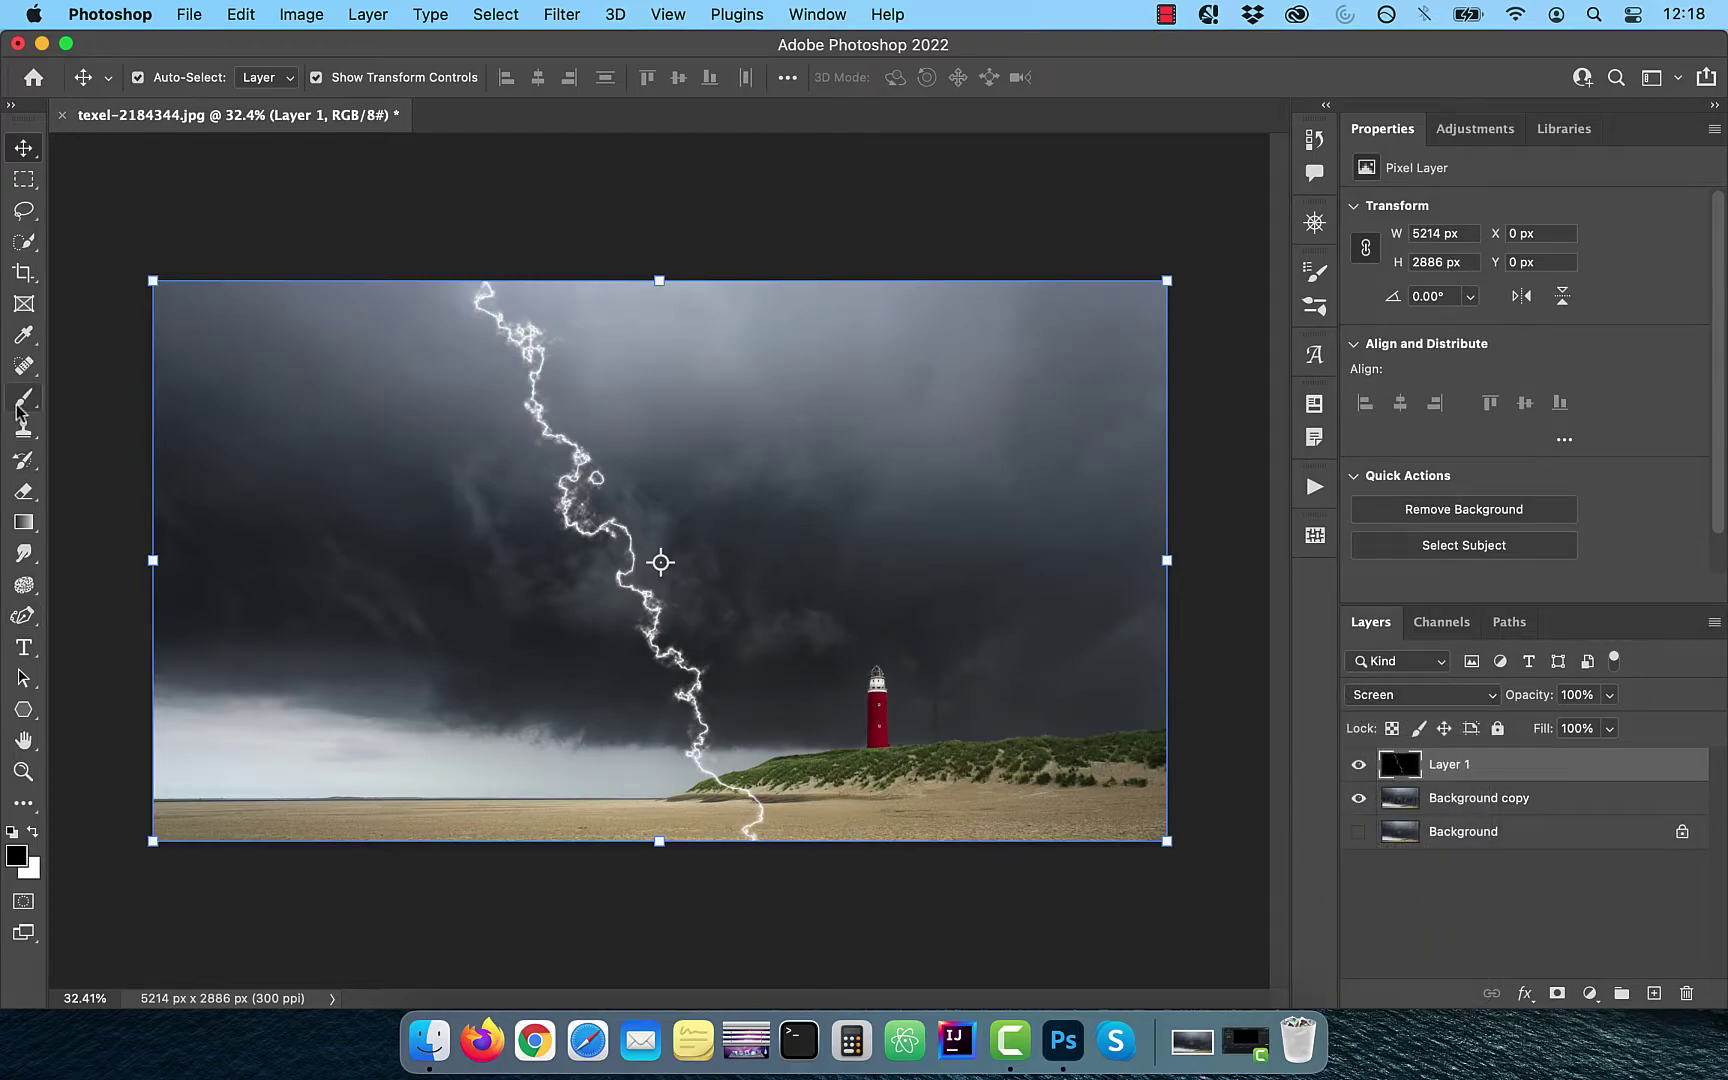
{"action": "left_click", "coordinate": [774, 874]}
{"action": "scroll", "coordinate": [728, 872], "scroll_direction": "up", "scroll_amount": 1}
{"action": "scroll", "coordinate": [728, 872], "scroll_direction": "up", "scroll_amount": 4}
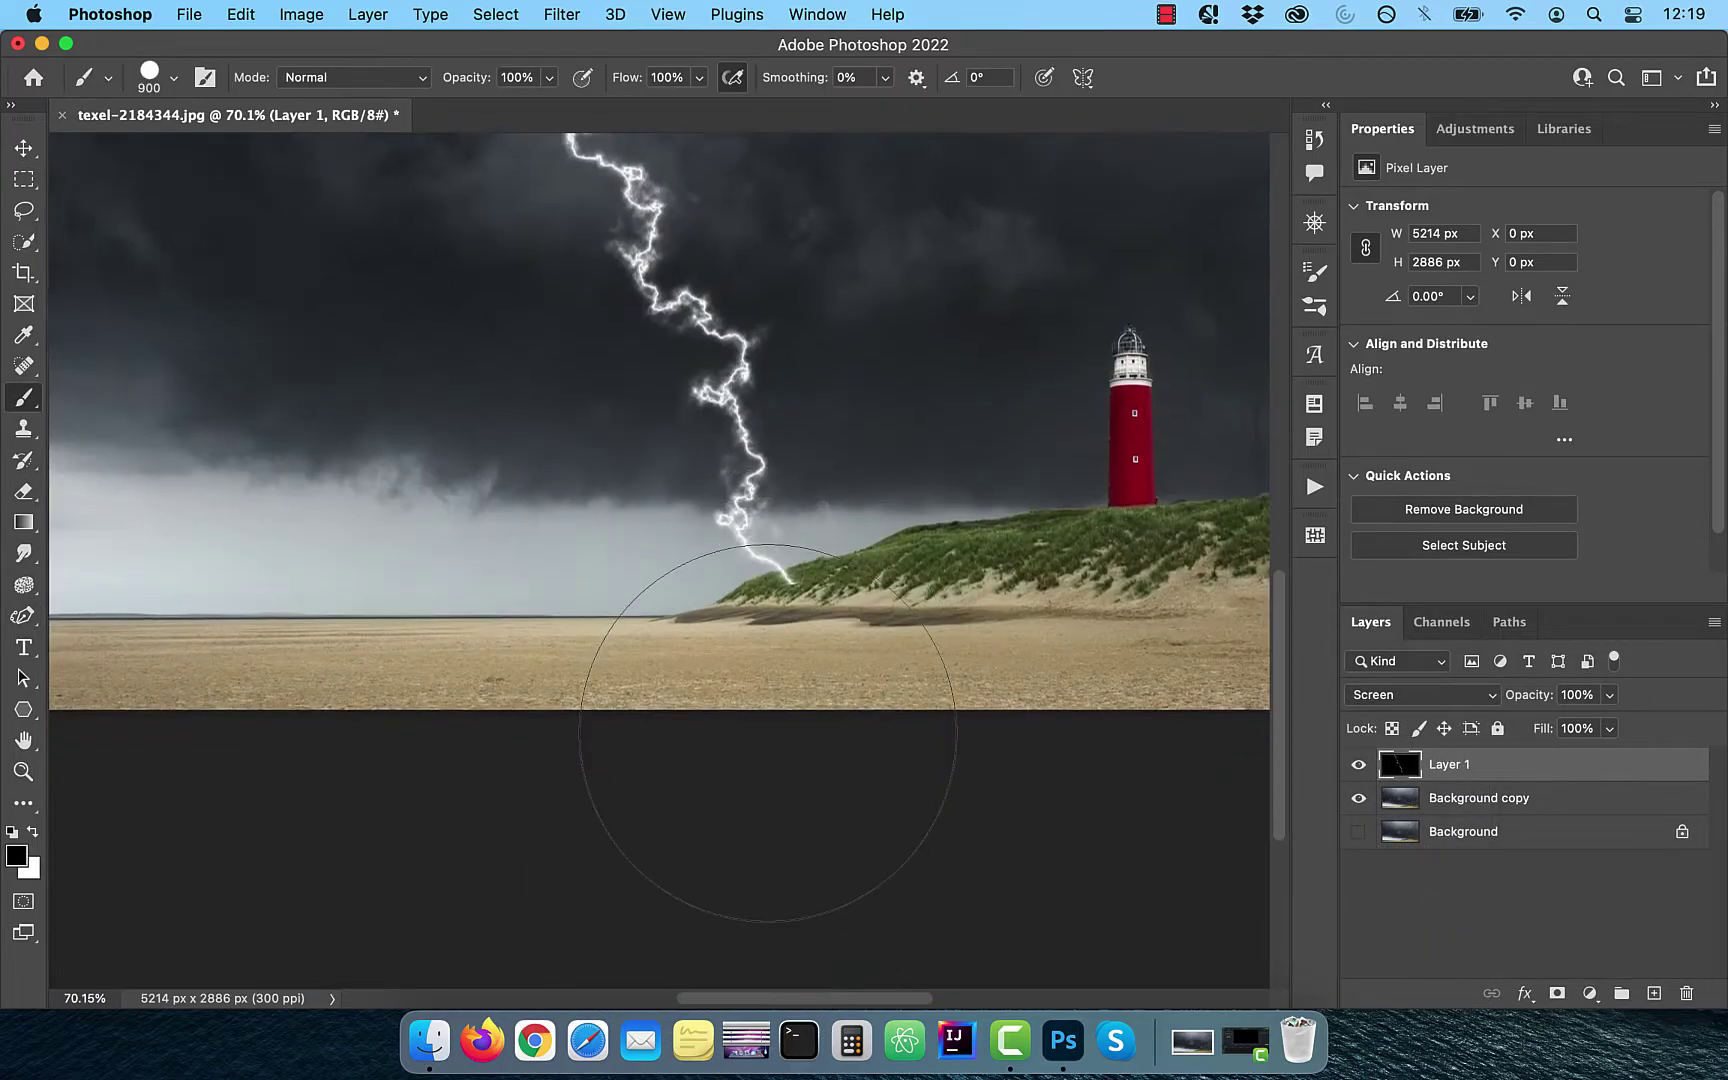
{"action": "key", "text": "bracketleft"}
{"action": "key", "text": "bracketleft"}
{"action": "key", "text": "bracketleft"}
{"action": "key", "text": "bracketleft"}
{"action": "key", "text": "bracketleft"}
{"action": "key", "text": "bracketleft"}
{"action": "scroll", "coordinate": [791, 715], "scroll_direction": "down", "scroll_amount": 2}
{"action": "scroll", "coordinate": [791, 715], "scroll_direction": "down", "scroll_amount": 1}
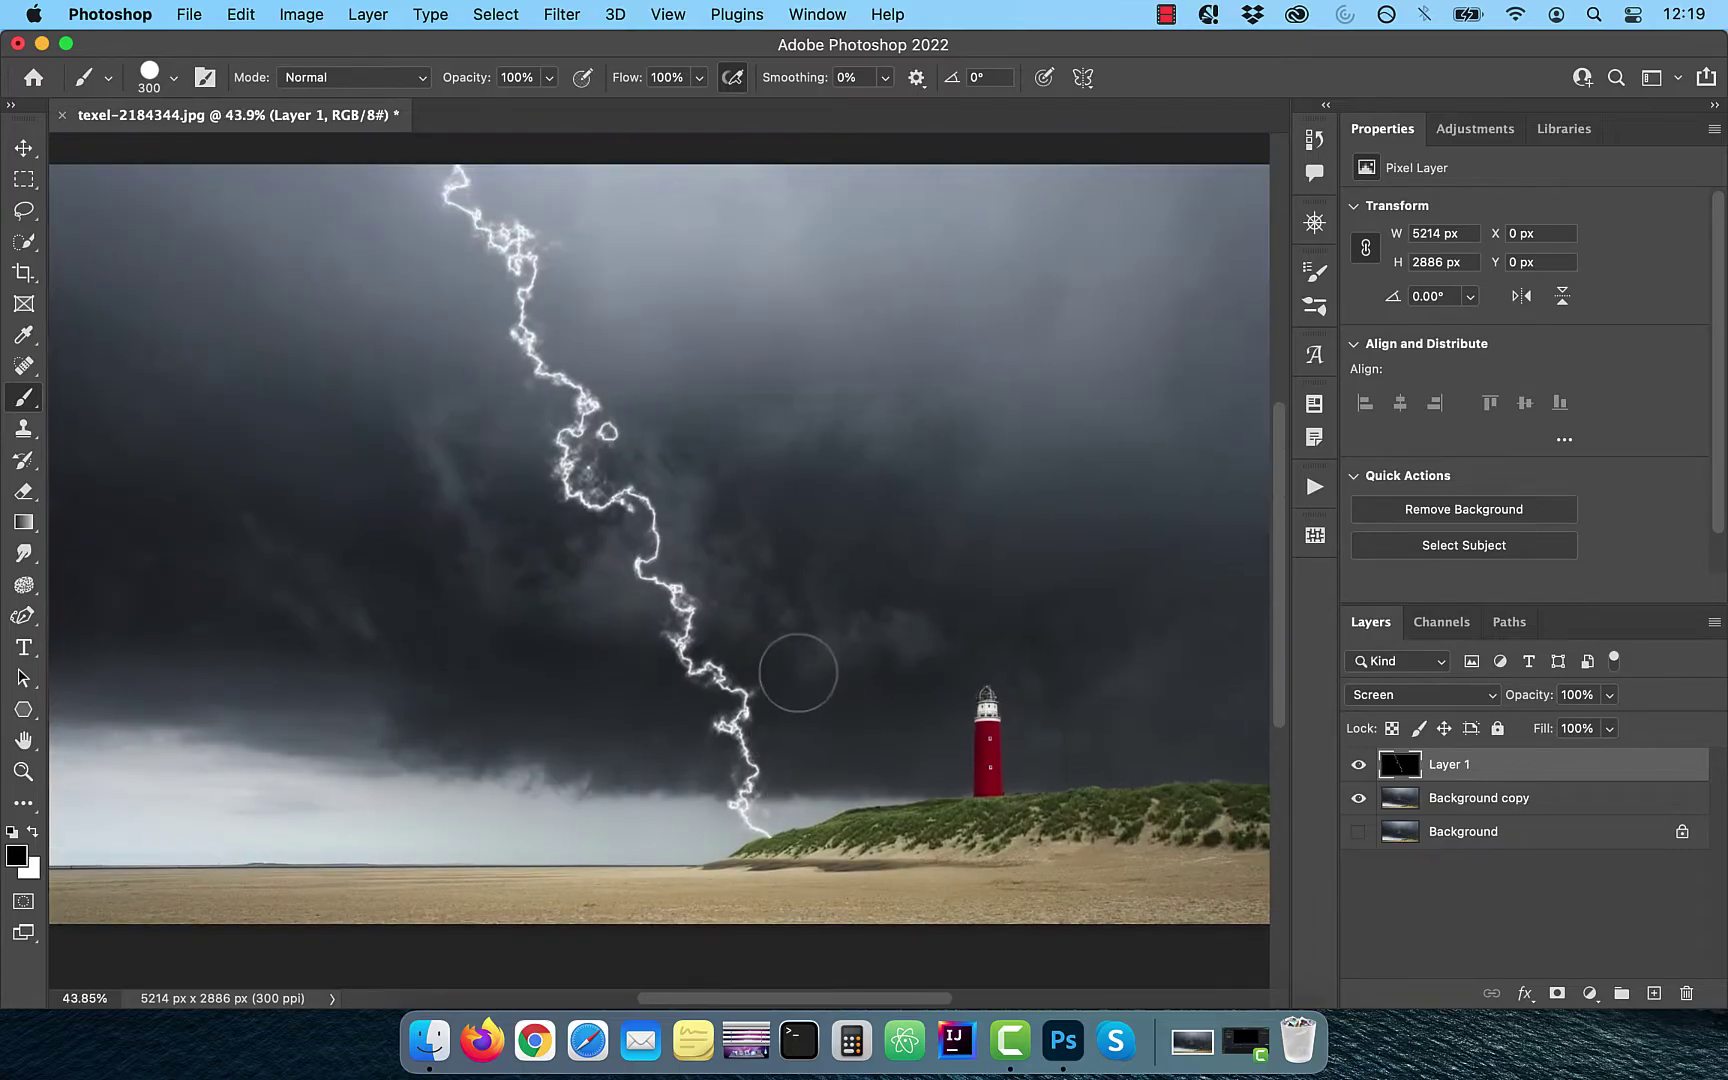
{"action": "scroll", "coordinate": [613, 686], "scroll_direction": "up", "scroll_amount": 2}
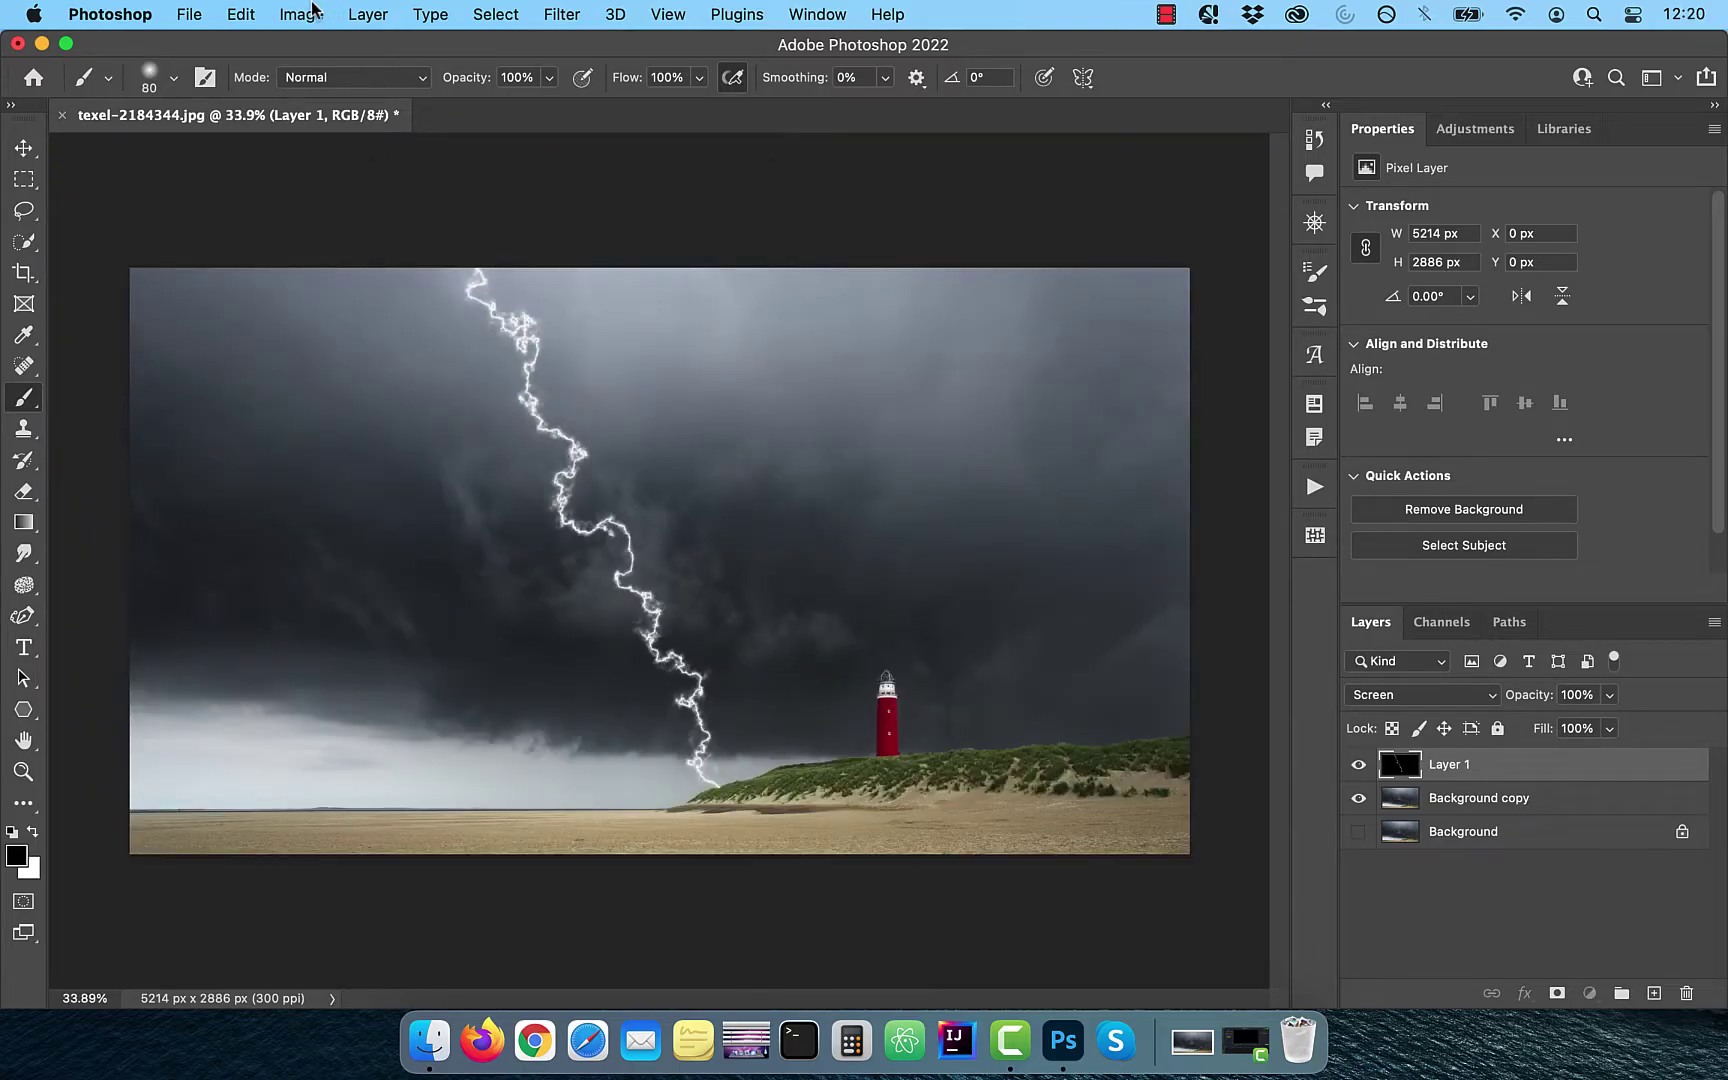
Step: Brighten the lightning with a Levels adjustment by lowering the white input level
{"action": "left_click", "coordinate": [313, 10]}
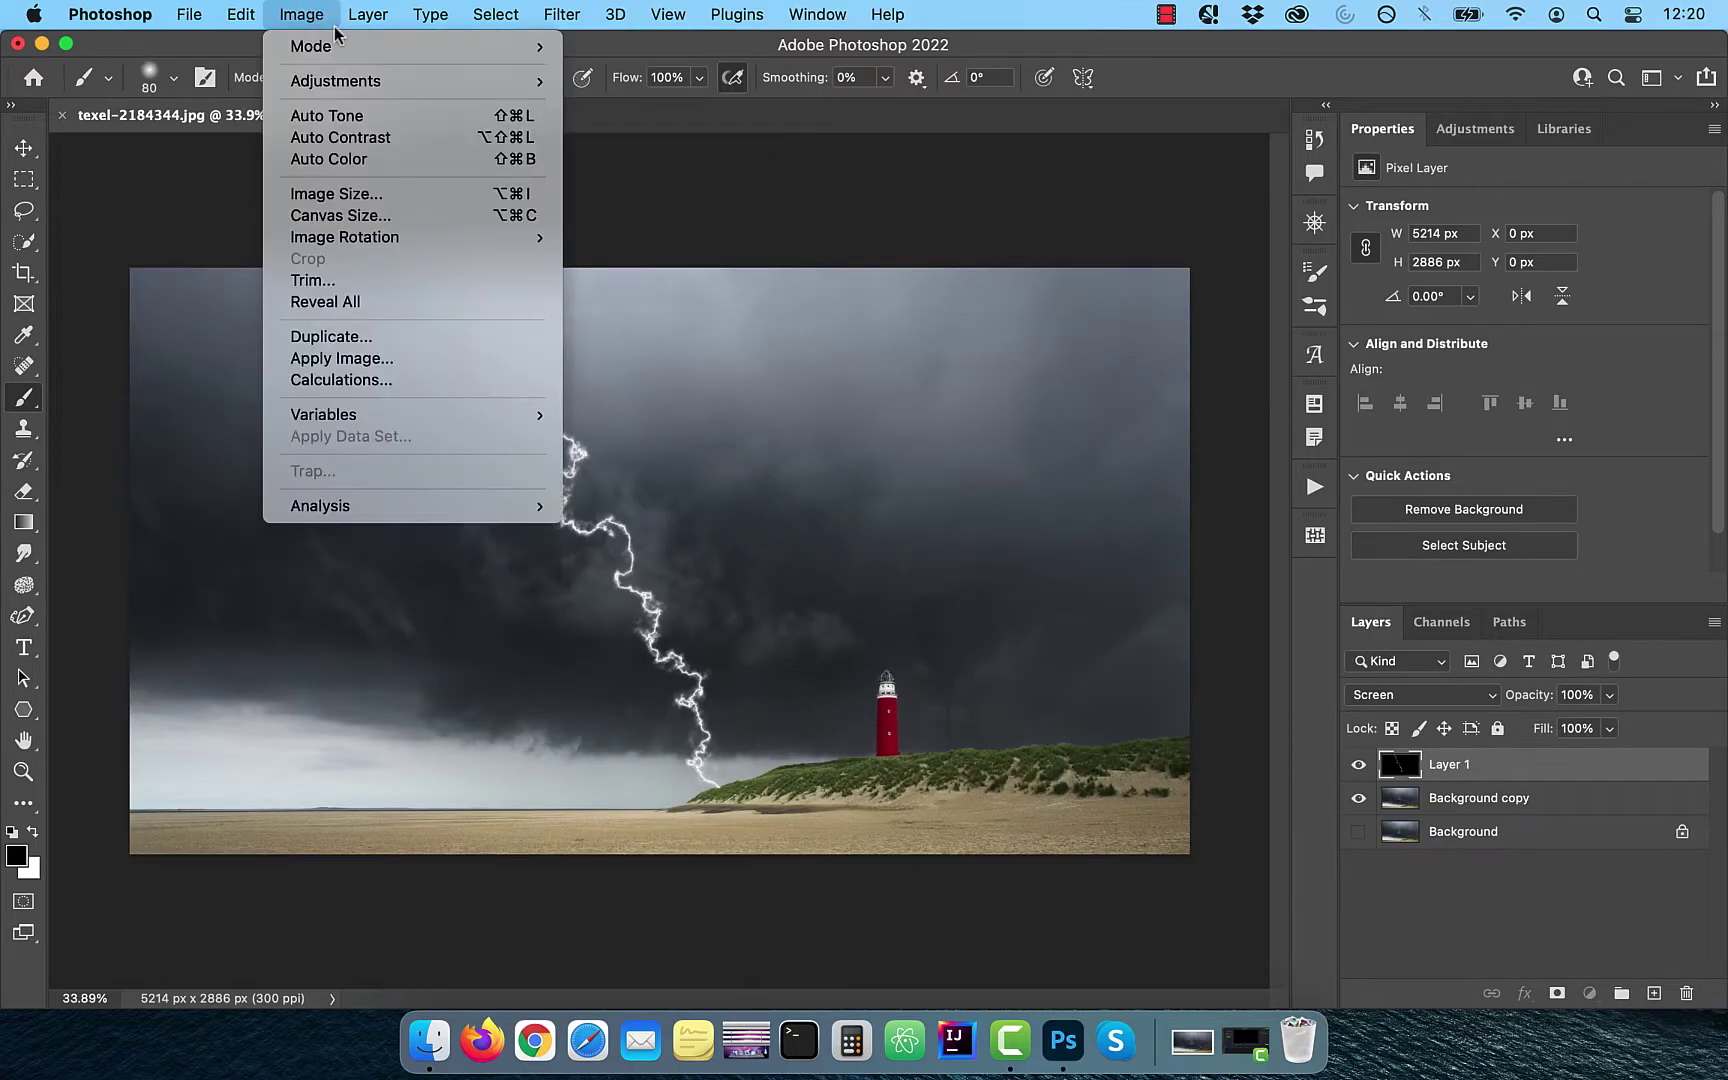
{"action": "mouse_move", "coordinate": [372, 95]}
{"action": "left_click", "coordinate": [656, 104]}
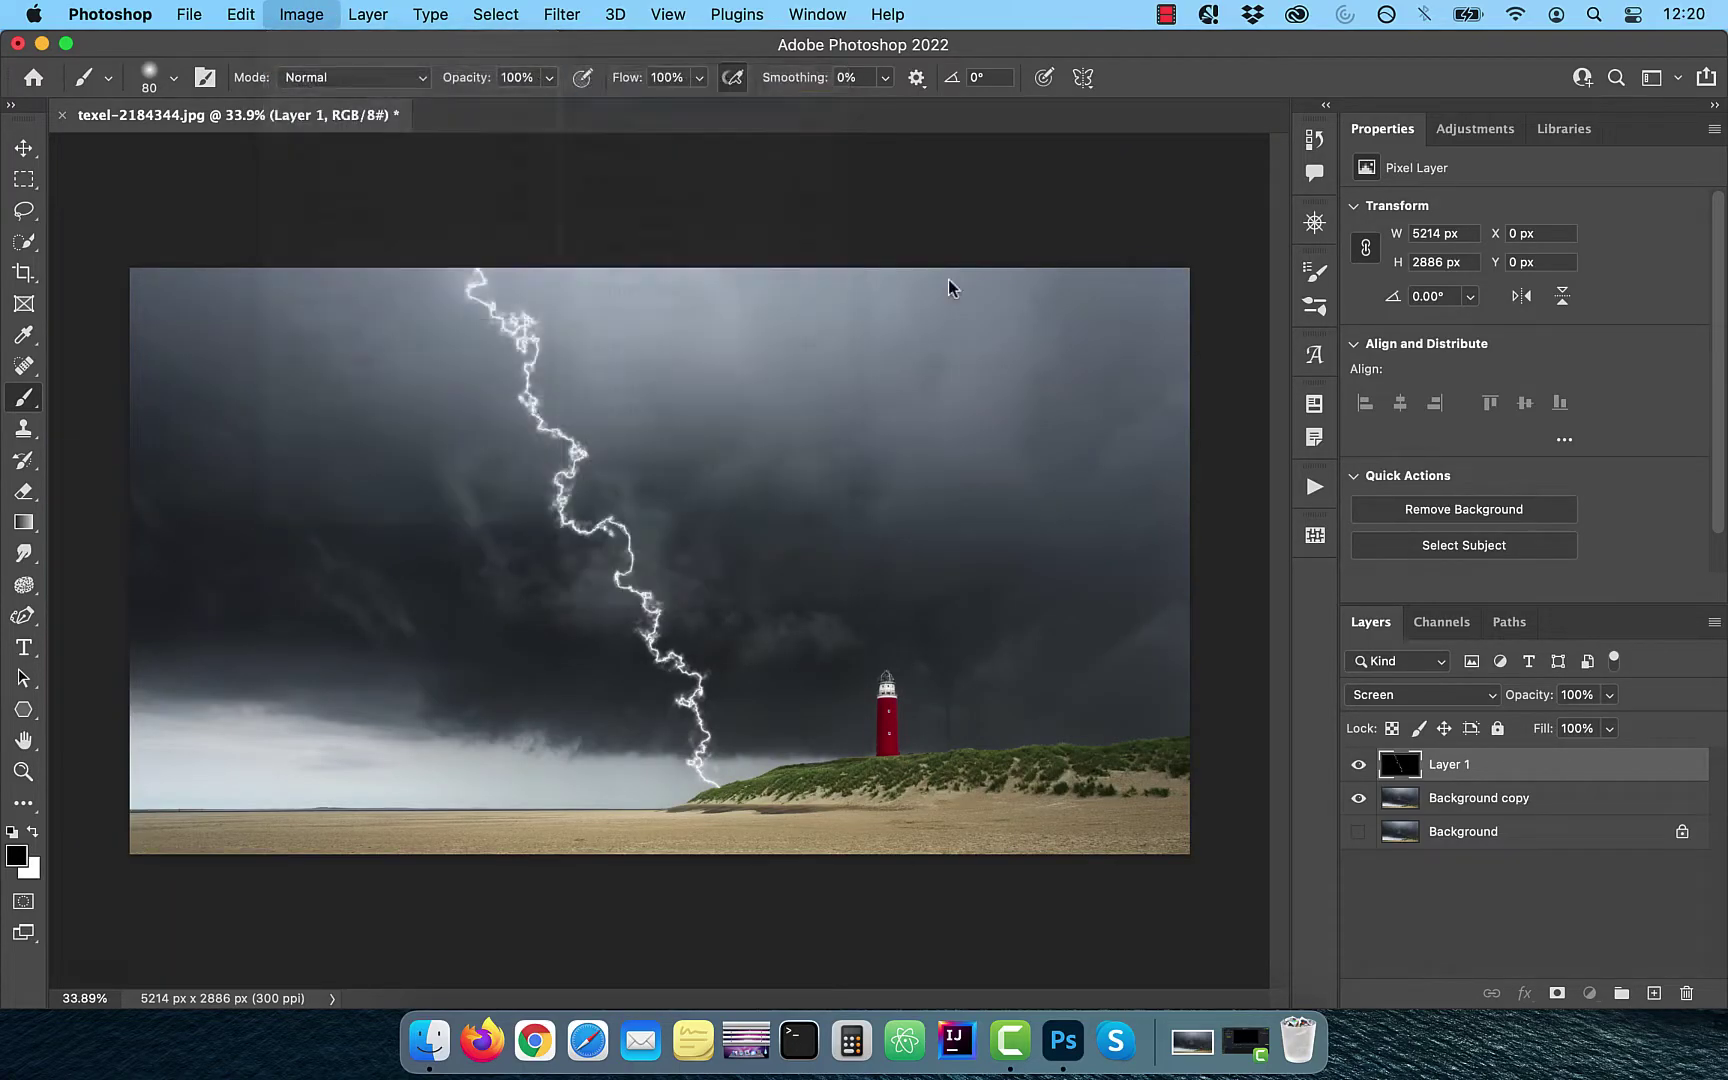
{"action": "left_click_drag", "start_coordinate": [1505, 735], "coordinate": [1401, 734]}
{"action": "left_click", "coordinate": [1618, 520]}
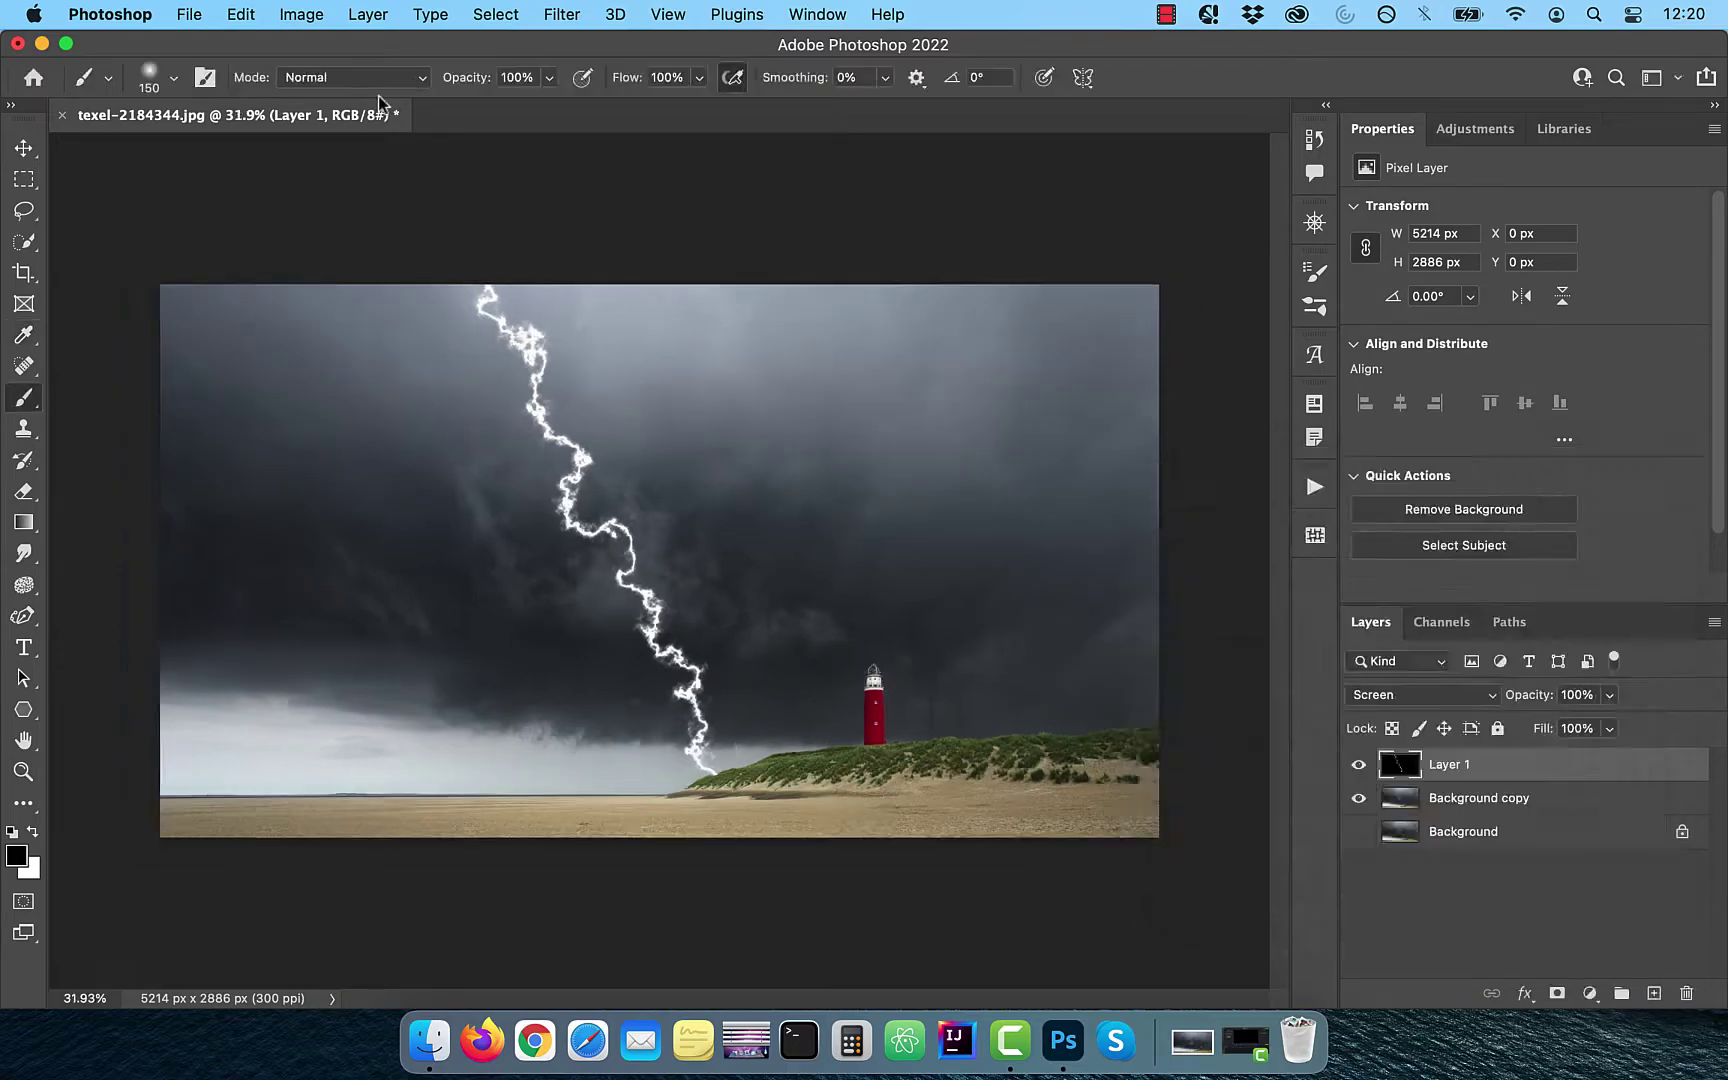
Step: Colorize the lightning a pale blue-violet with Hue/Saturation, using a hue of about 230
{"action": "left_click", "coordinate": [297, 14]}
{"action": "mouse_move", "coordinate": [342, 84]}
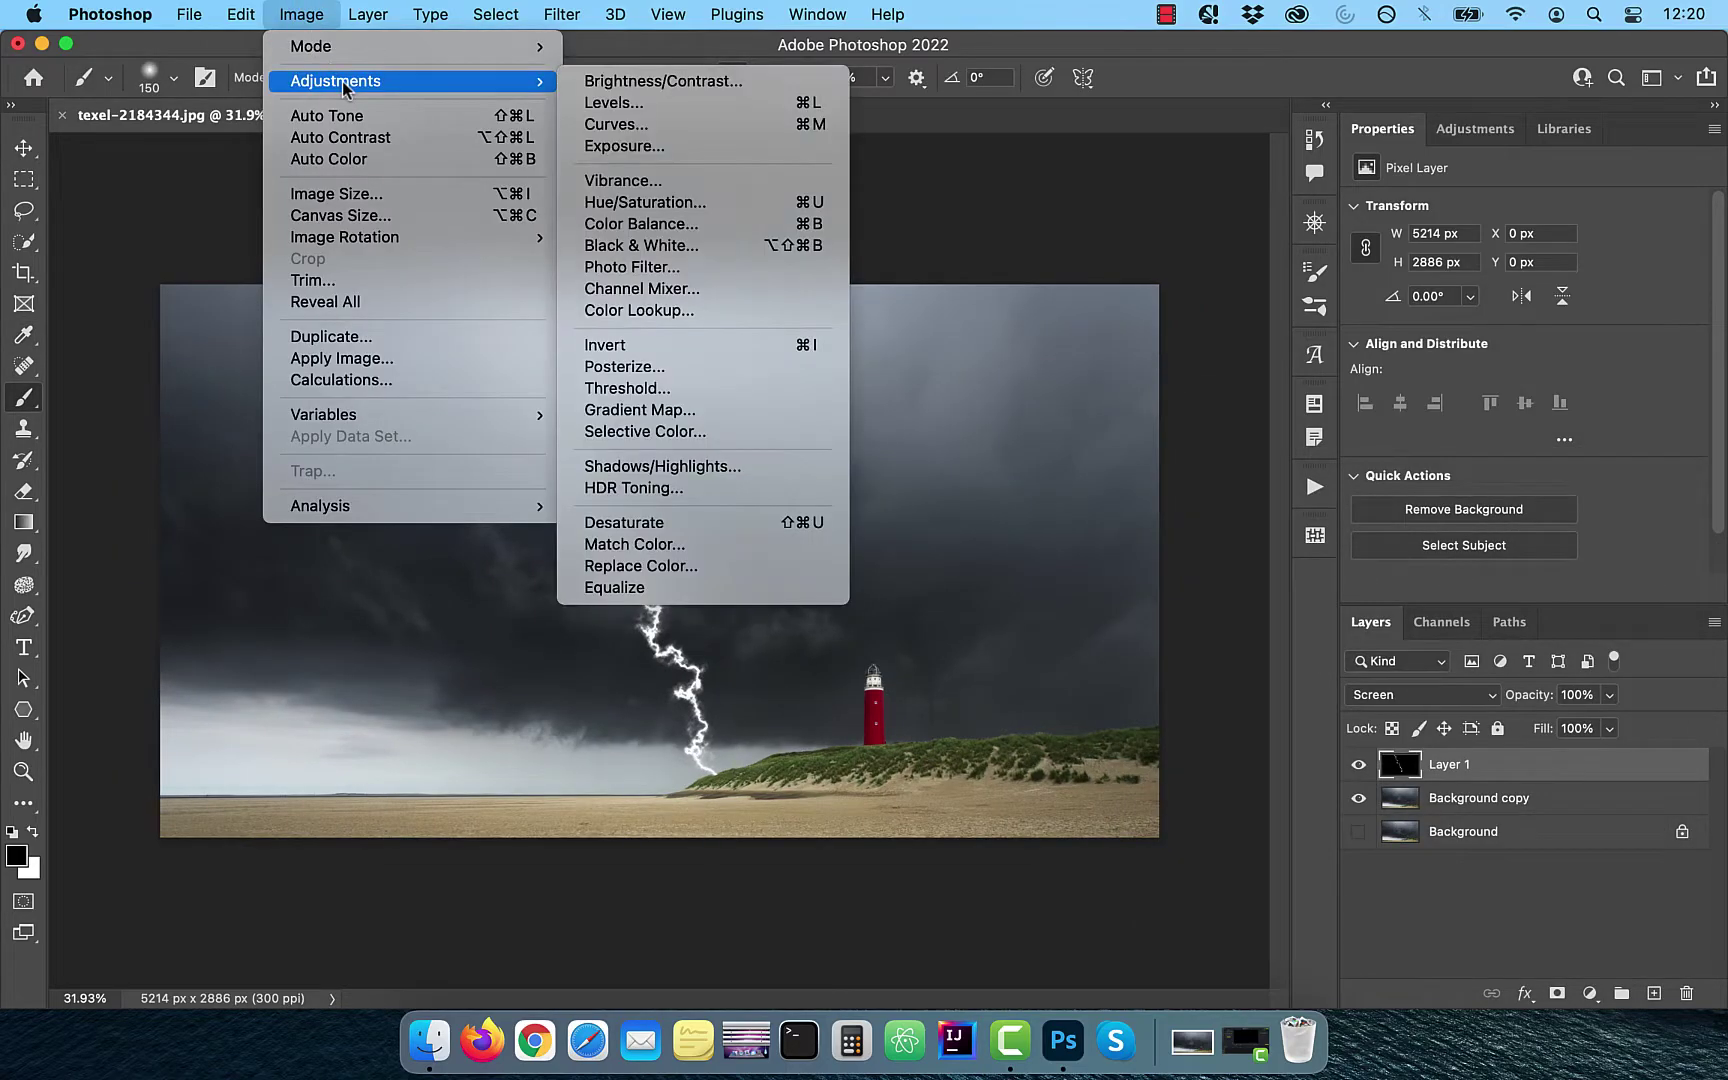
{"action": "left_click", "coordinate": [680, 202]}
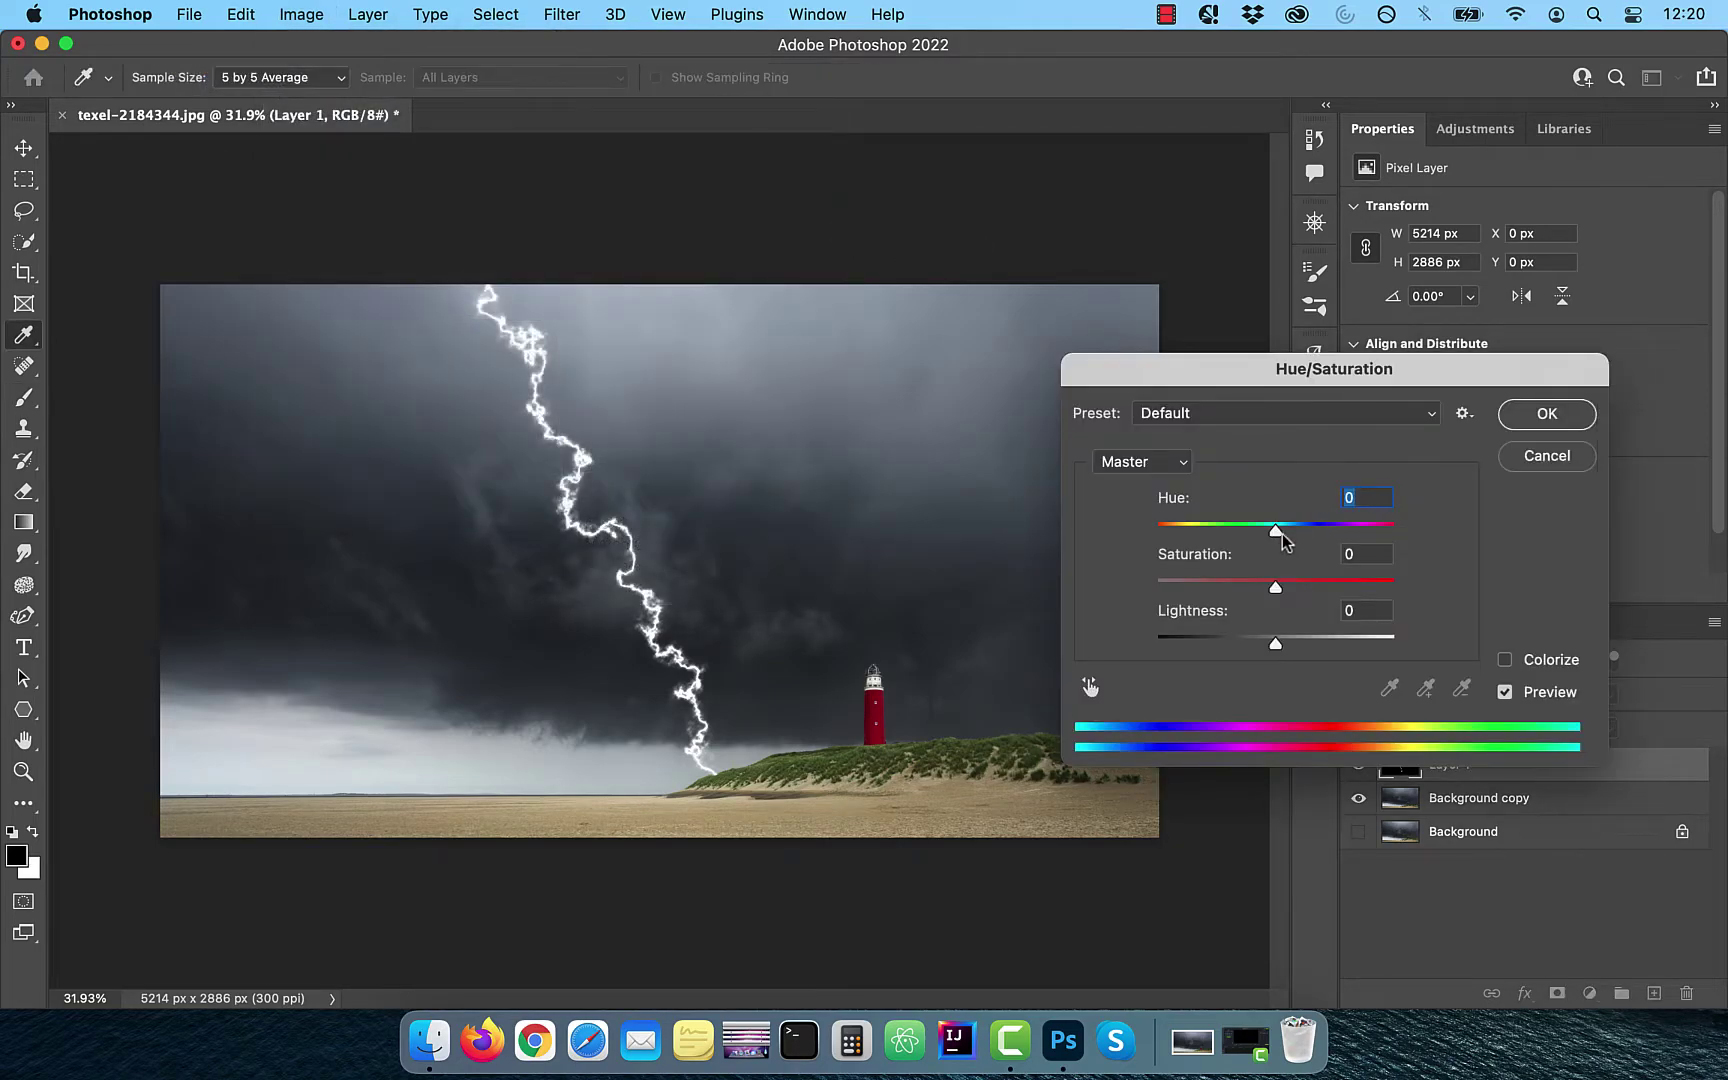
{"action": "left_click", "coordinate": [1505, 660]}
{"action": "left_click_drag", "start_coordinate": [1160, 528], "coordinate": [1311, 533]}
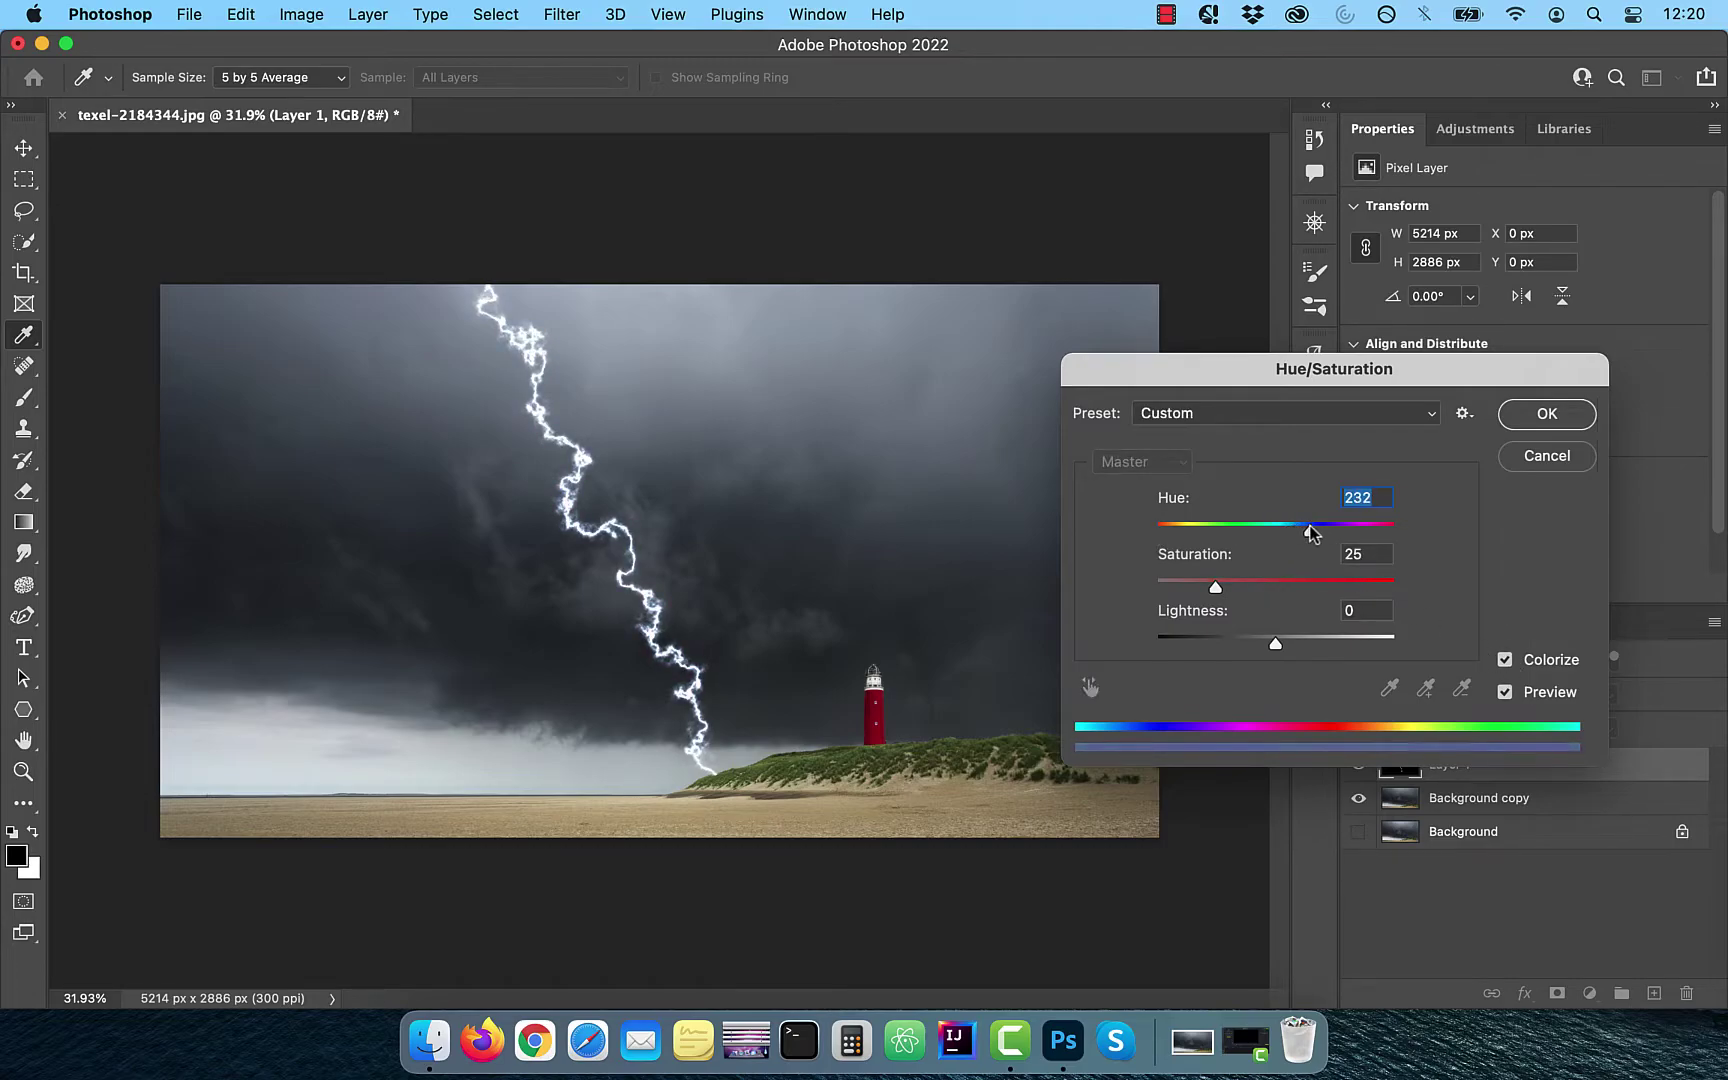
{"action": "mouse_move", "coordinate": [1217, 587]}
{"action": "left_mouse_down"}
{"action": "mouse_move", "coordinate": [1266, 587]}
{"action": "mouse_move", "coordinate": [1247, 587]}
{"action": "left_mouse_up"}
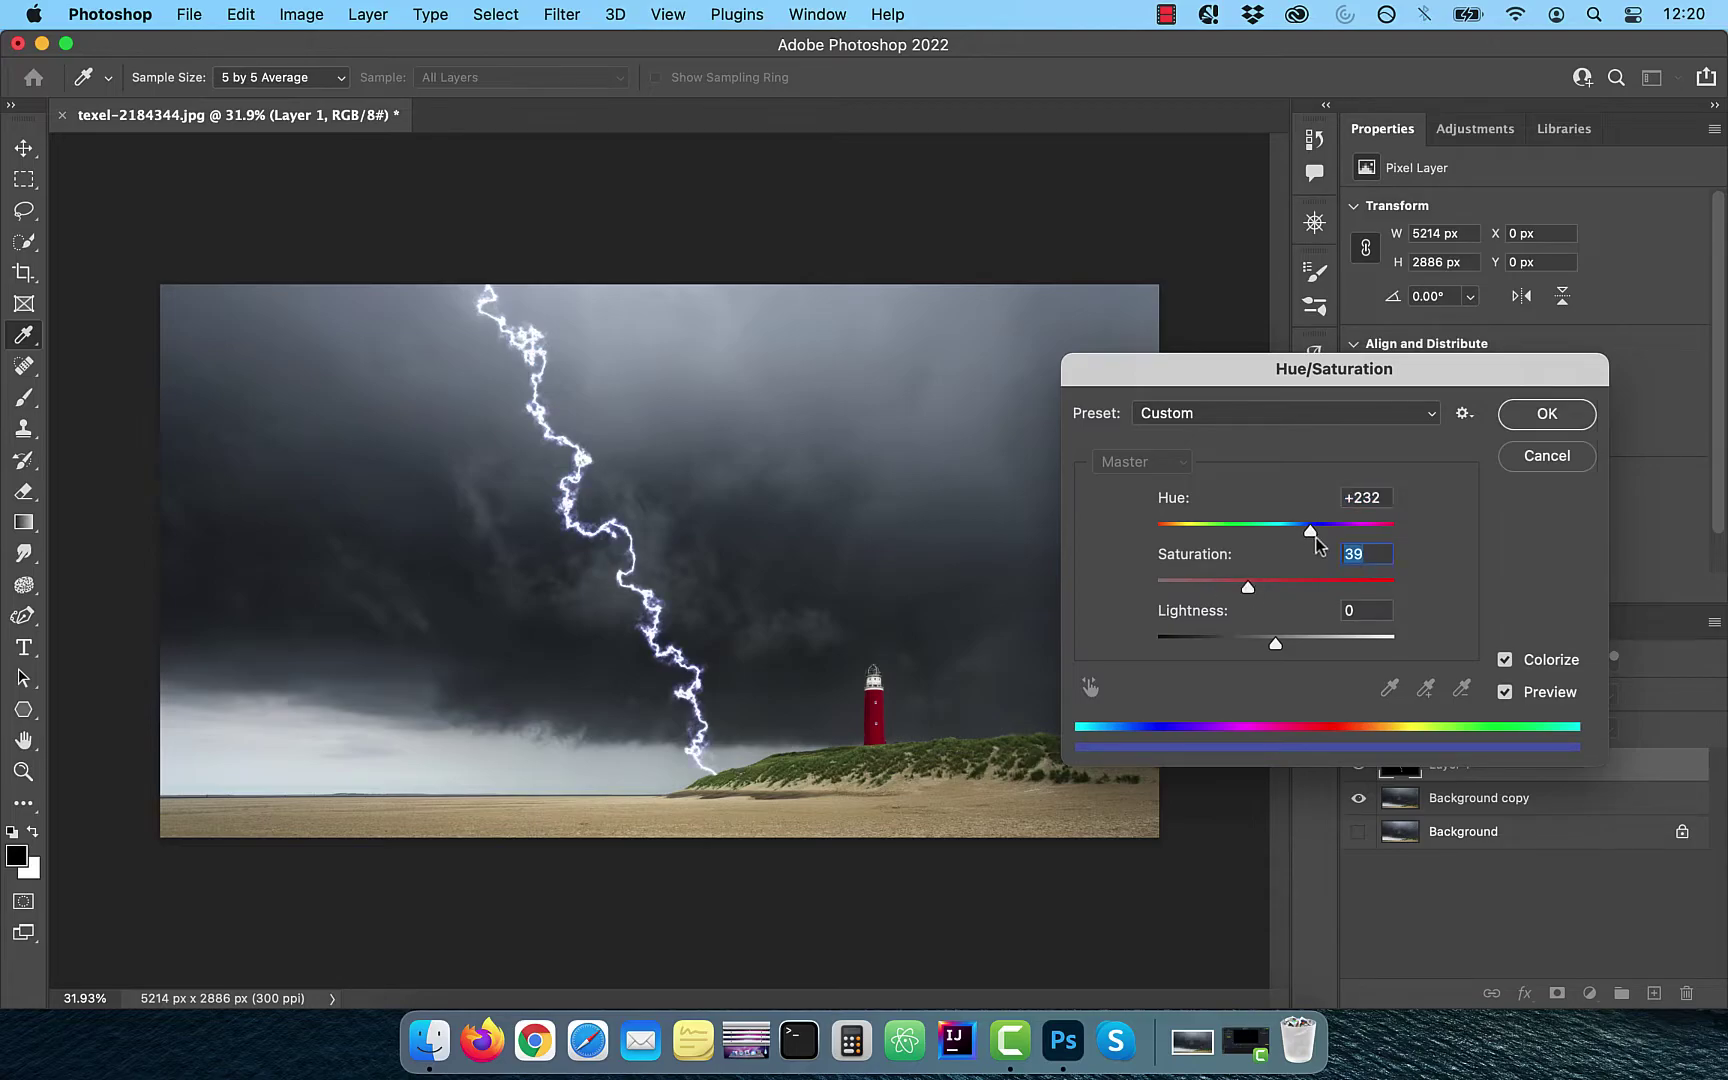
{"action": "left_click_drag", "start_coordinate": [1310, 530], "coordinate": [1306, 531]}
{"action": "left_click_drag", "start_coordinate": [1246, 588], "coordinate": [1216, 585]}
{"action": "left_click", "coordinate": [1547, 413]}
Step: Duplicate Layer 1 and shift the copy horizontally to the right by about 384 px
{"action": "mouse_move", "coordinate": [1466, 776]}
{"action": "left_mouse_down"}
{"action": "mouse_move", "coordinate": [1632, 891]}
{"action": "mouse_move", "coordinate": [1656, 1002]}
{"action": "left_mouse_up"}
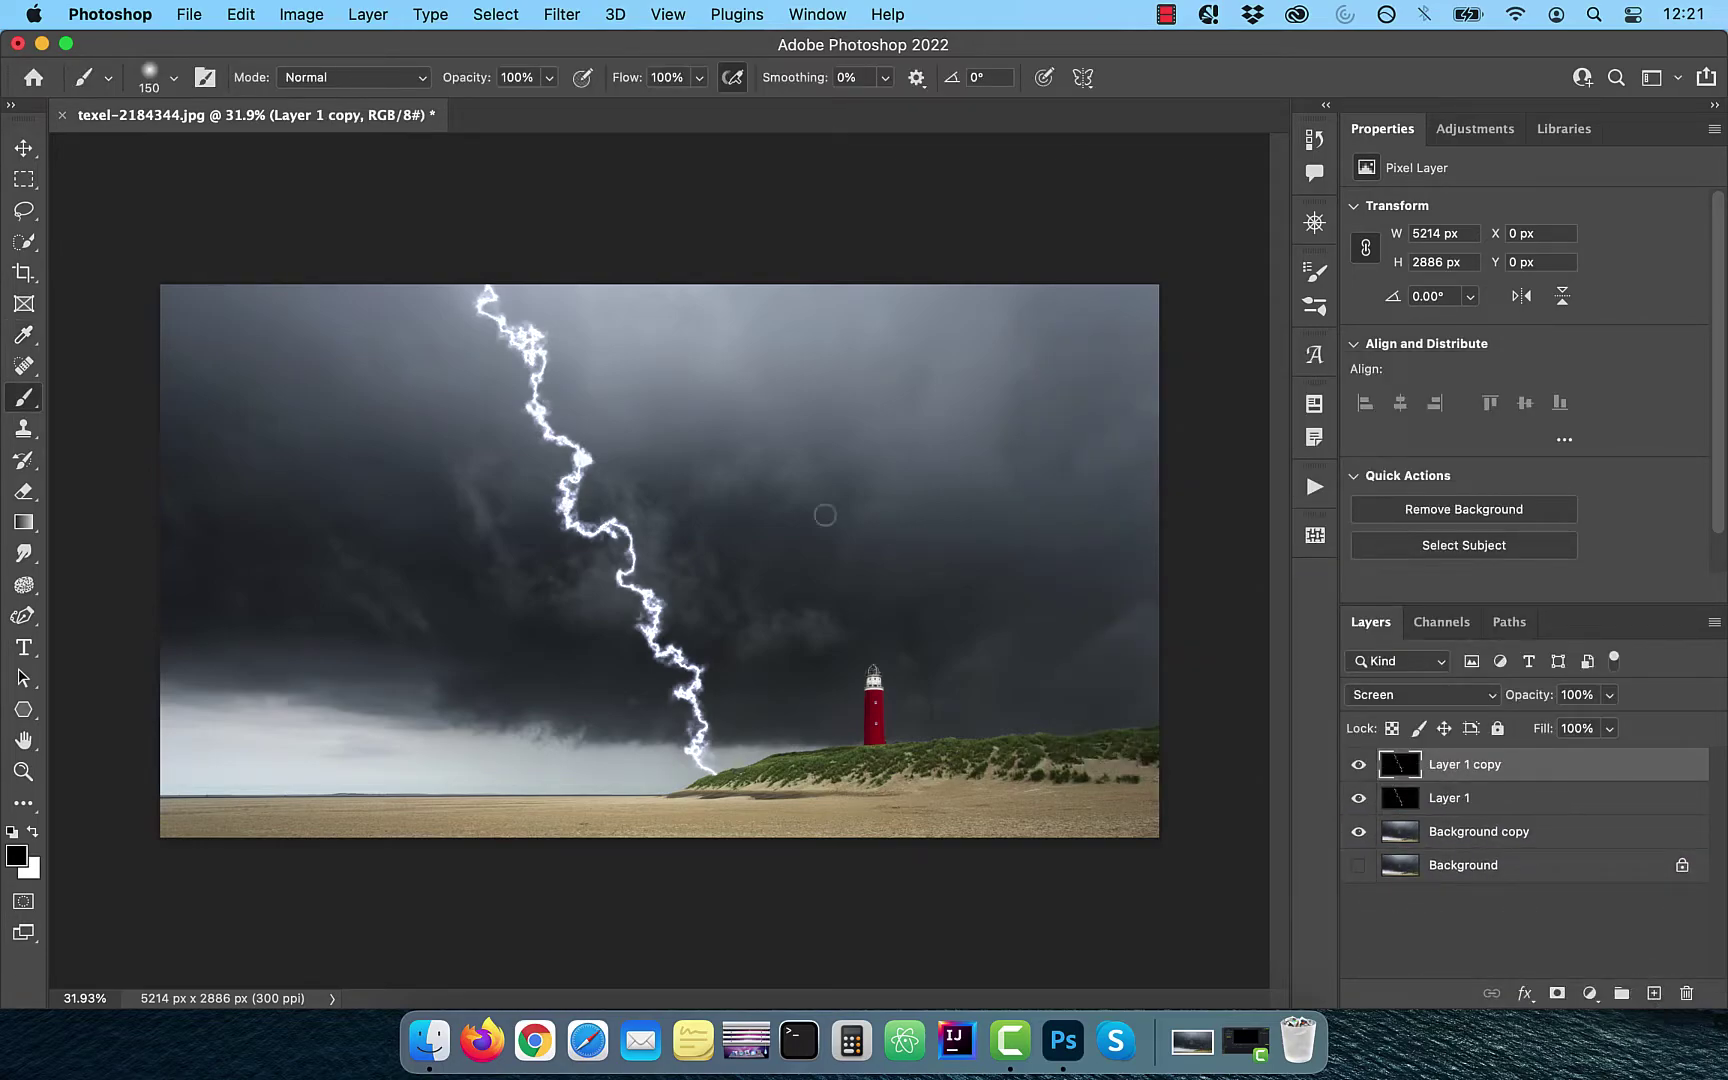
{"action": "left_click", "coordinate": [12, 151]}
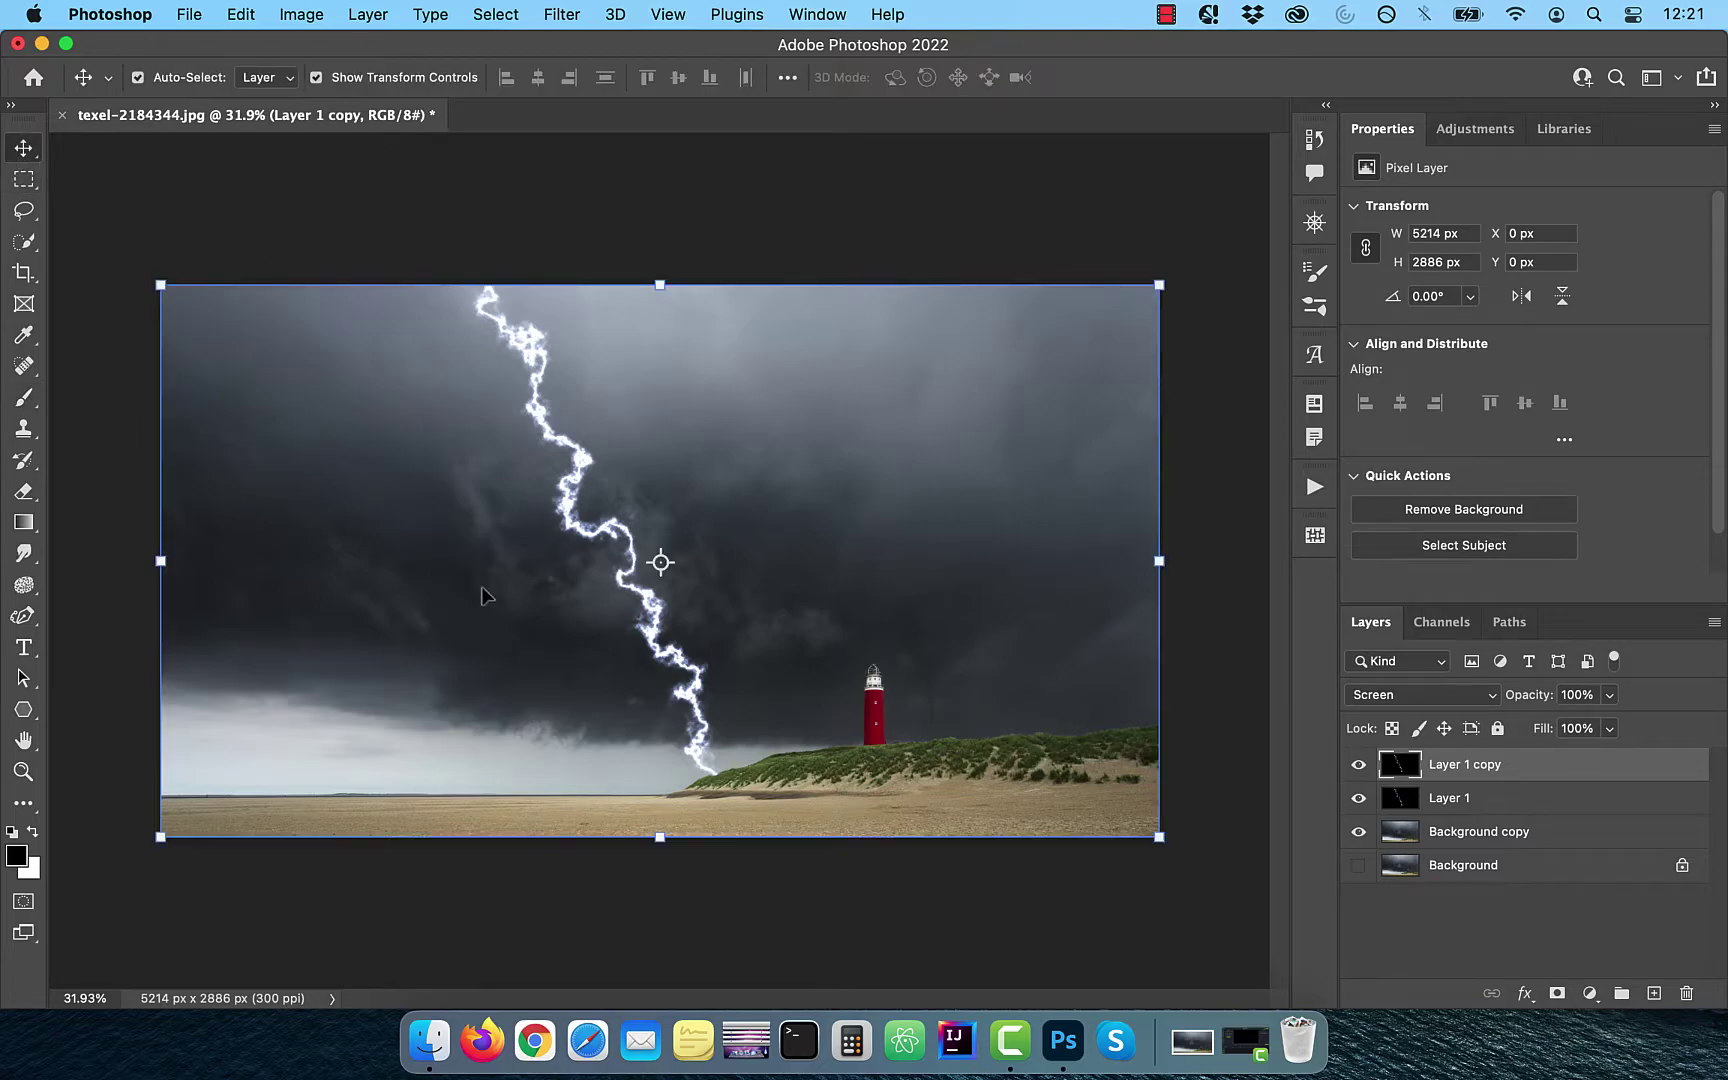
{"action": "left_click_drag", "start_coordinate": [481, 595], "coordinate": [563, 590]}
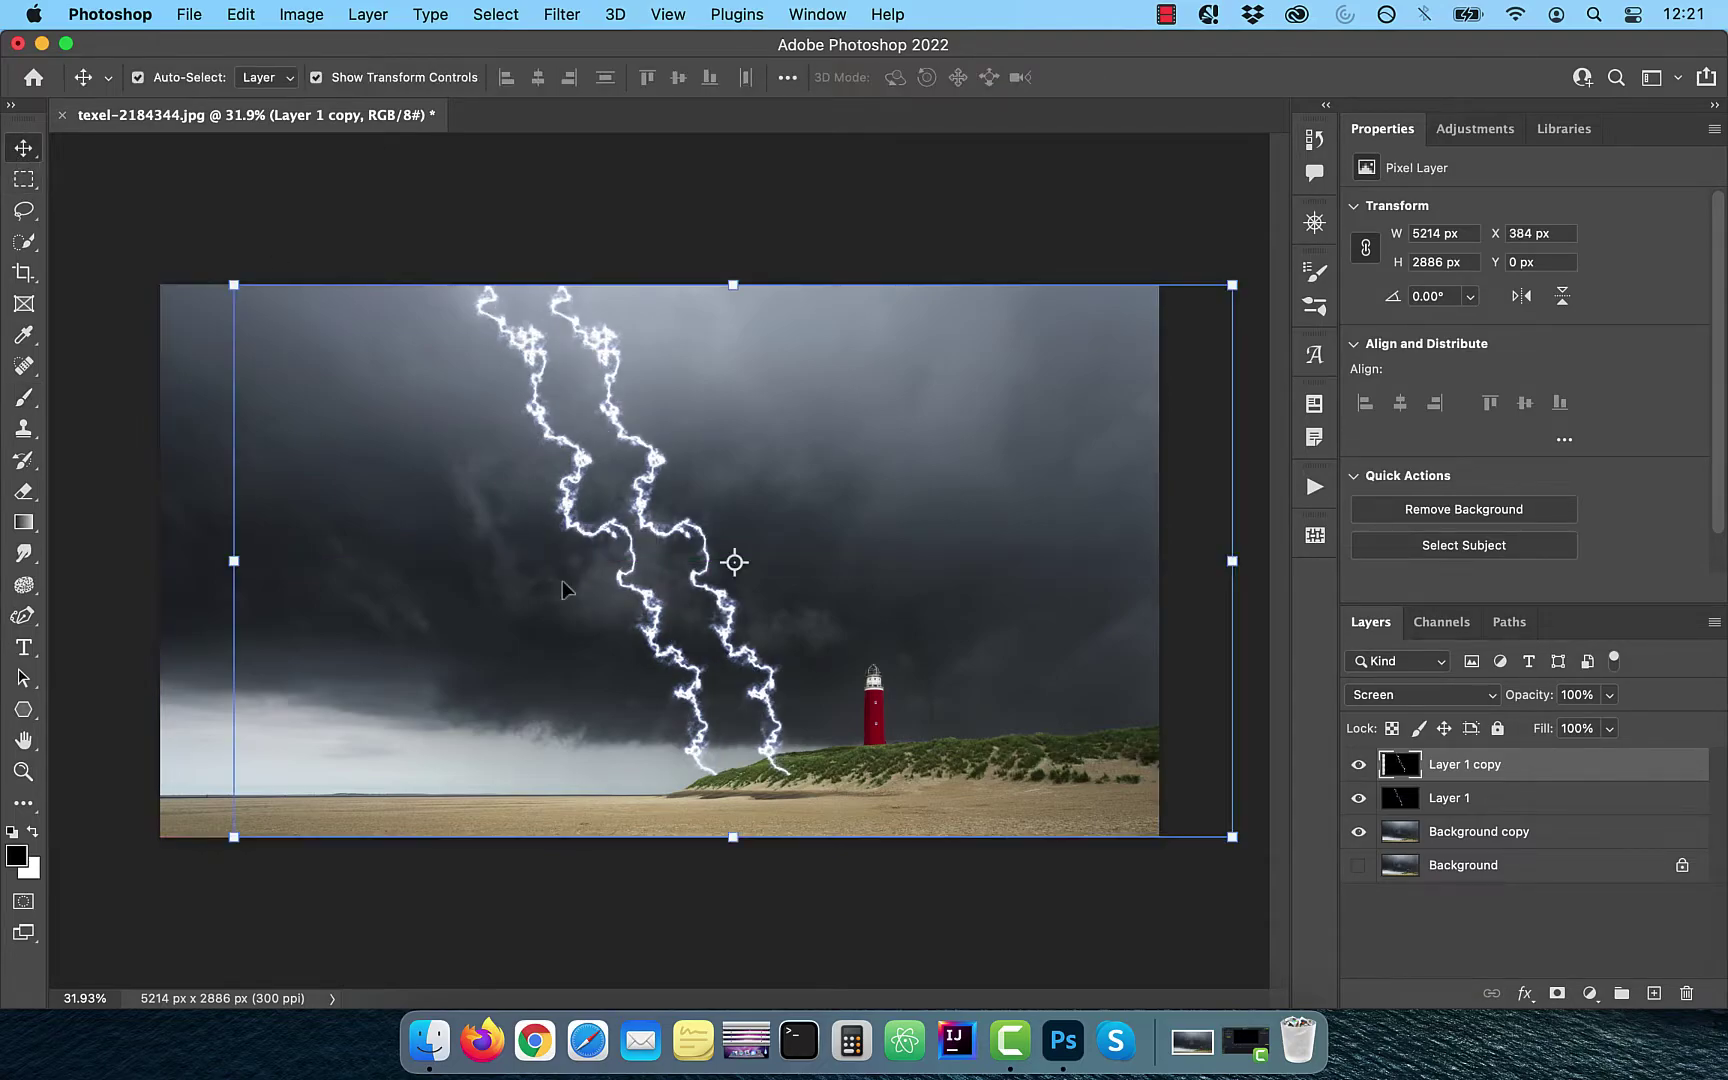
Step: Paint out the upper half of the duplicated bolt in black with a 400 px brush, keeping its lower section
{"action": "left_click", "coordinate": [24, 399]}
{"action": "key", "text": "bracketright"}
{"action": "key", "text": "bracketright"}
{"action": "key", "text": "bracketright"}
{"action": "key", "text": "bracketright"}
{"action": "key", "text": "bracketright"}
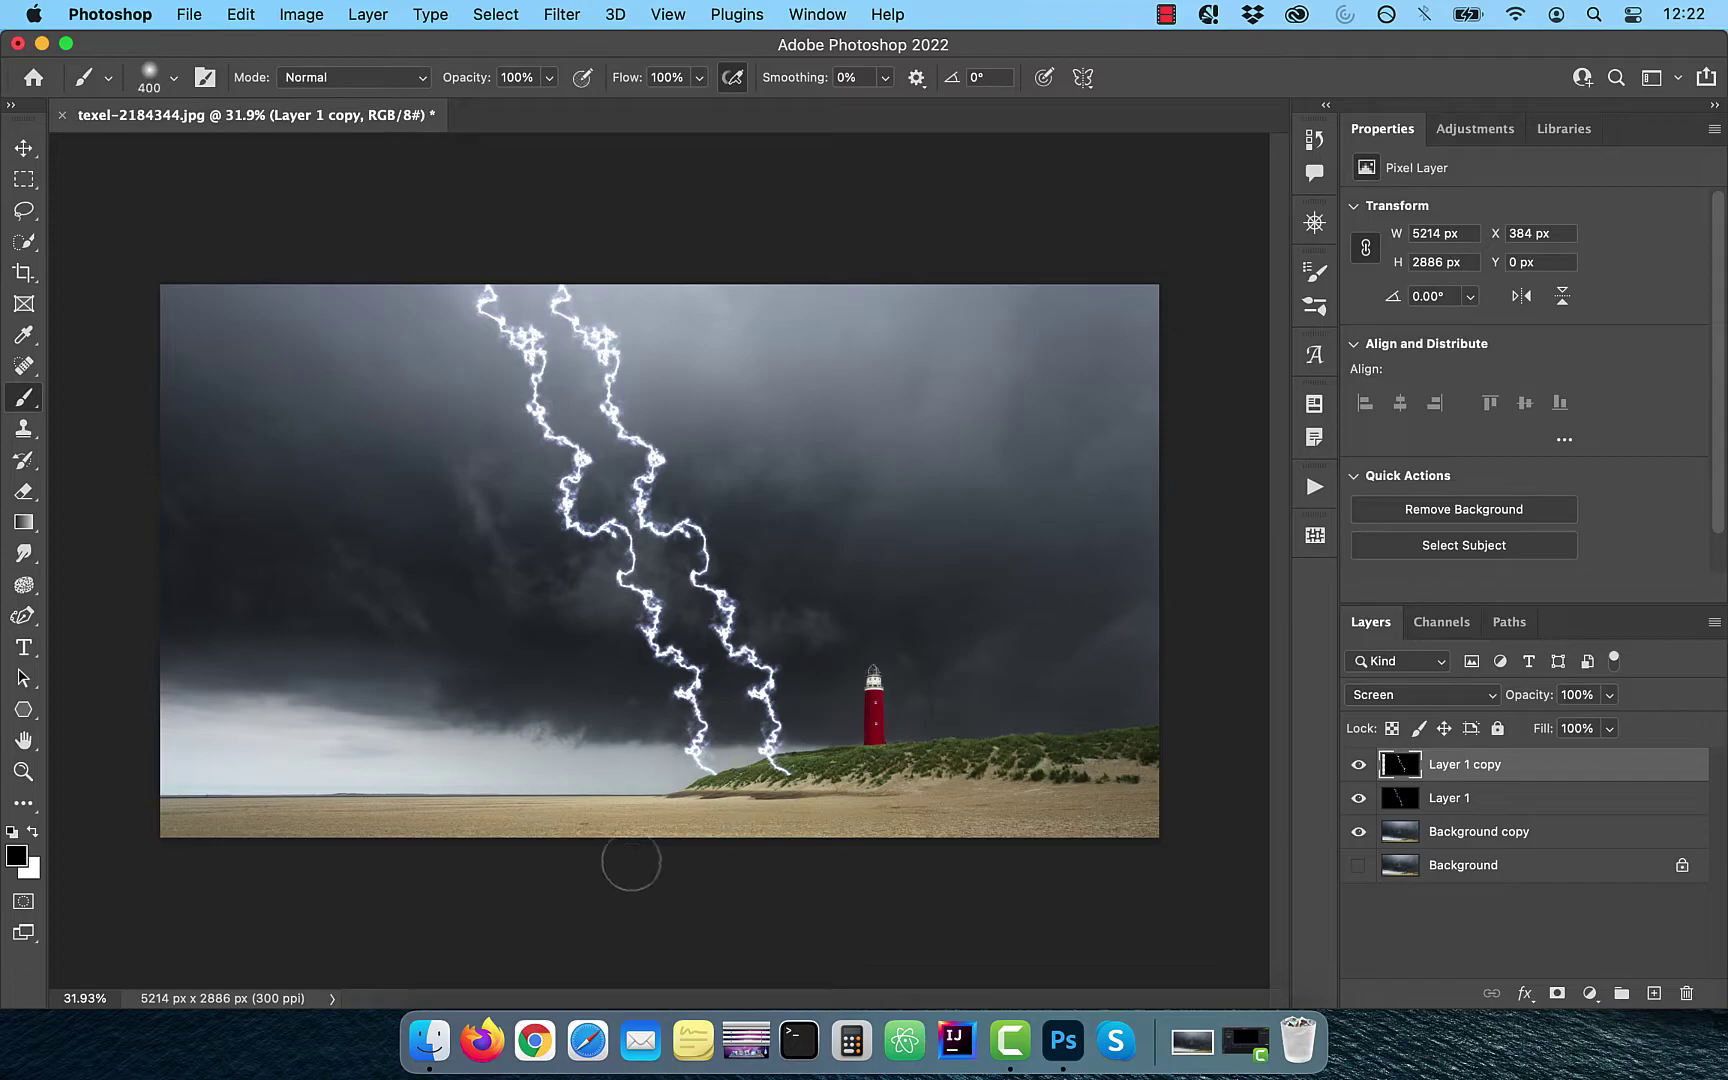
{"action": "left_click_drag", "start_coordinate": [563, 298], "coordinate": [662, 478]}
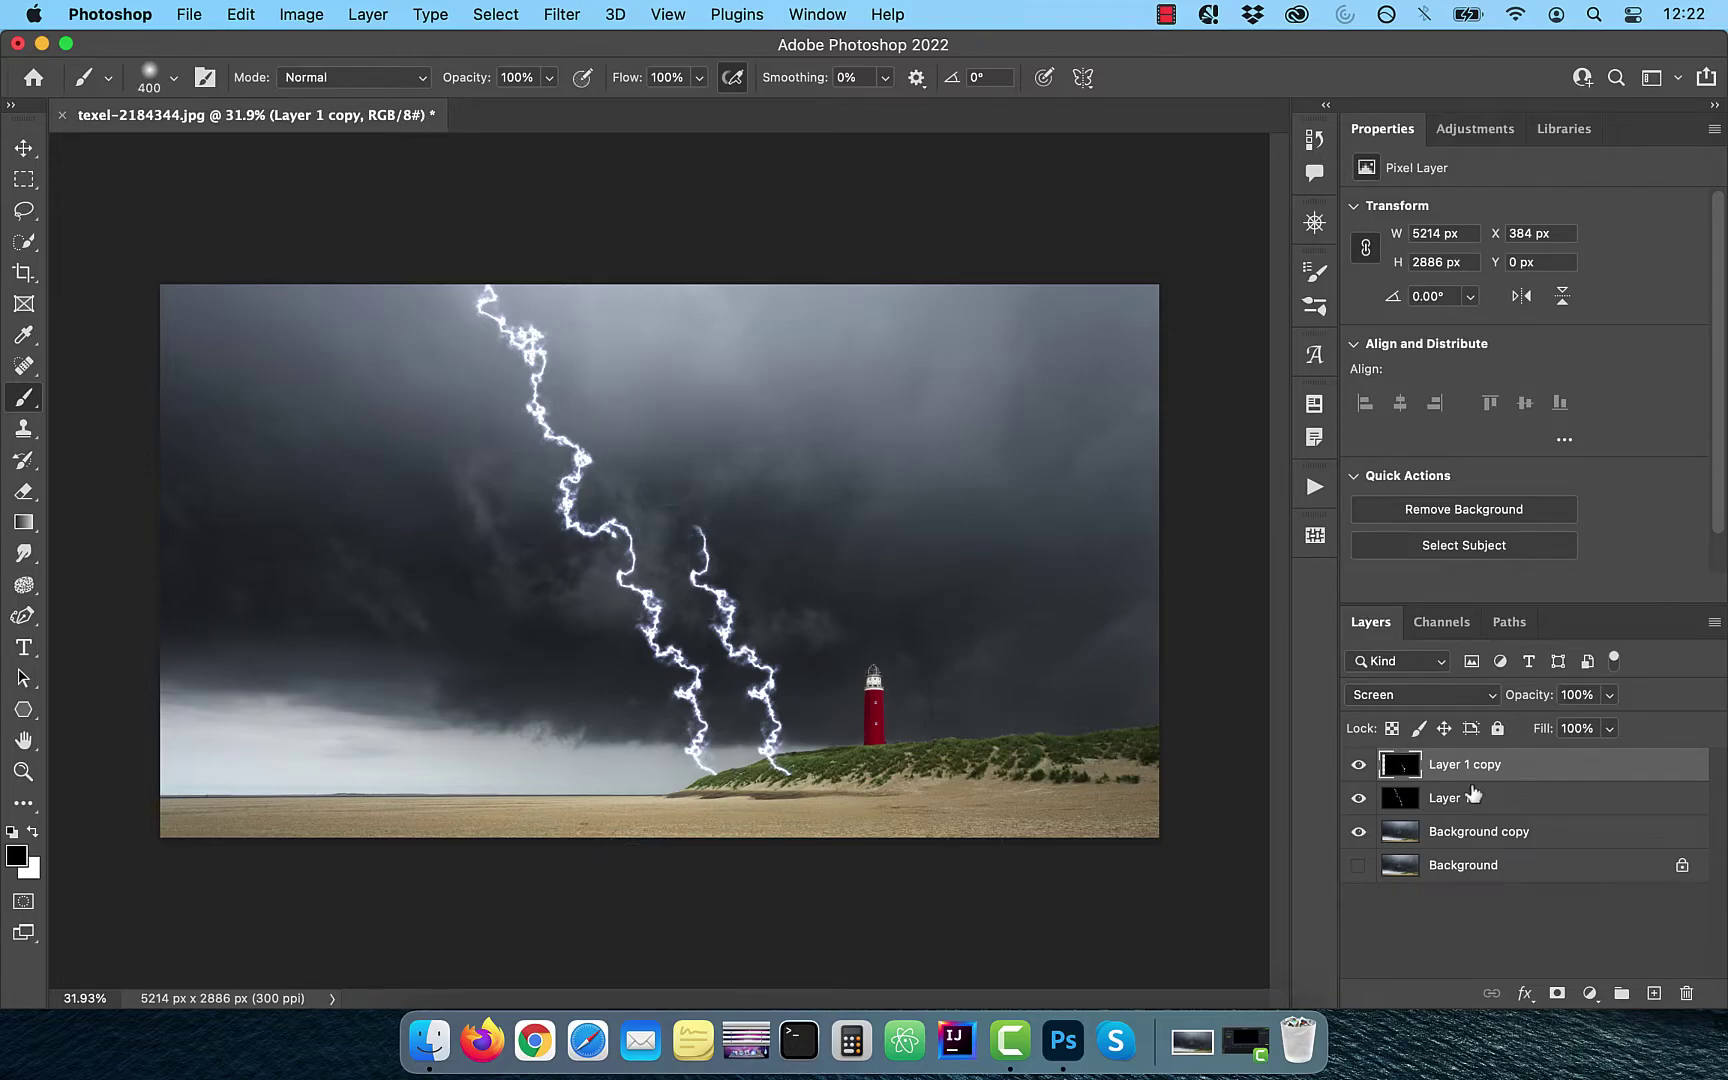
Step: Distort the Layer 1 copy bolt so its upper end meets the main bolt and its tip leans down toward the horizon
{"action": "left_click", "coordinate": [242, 16]}
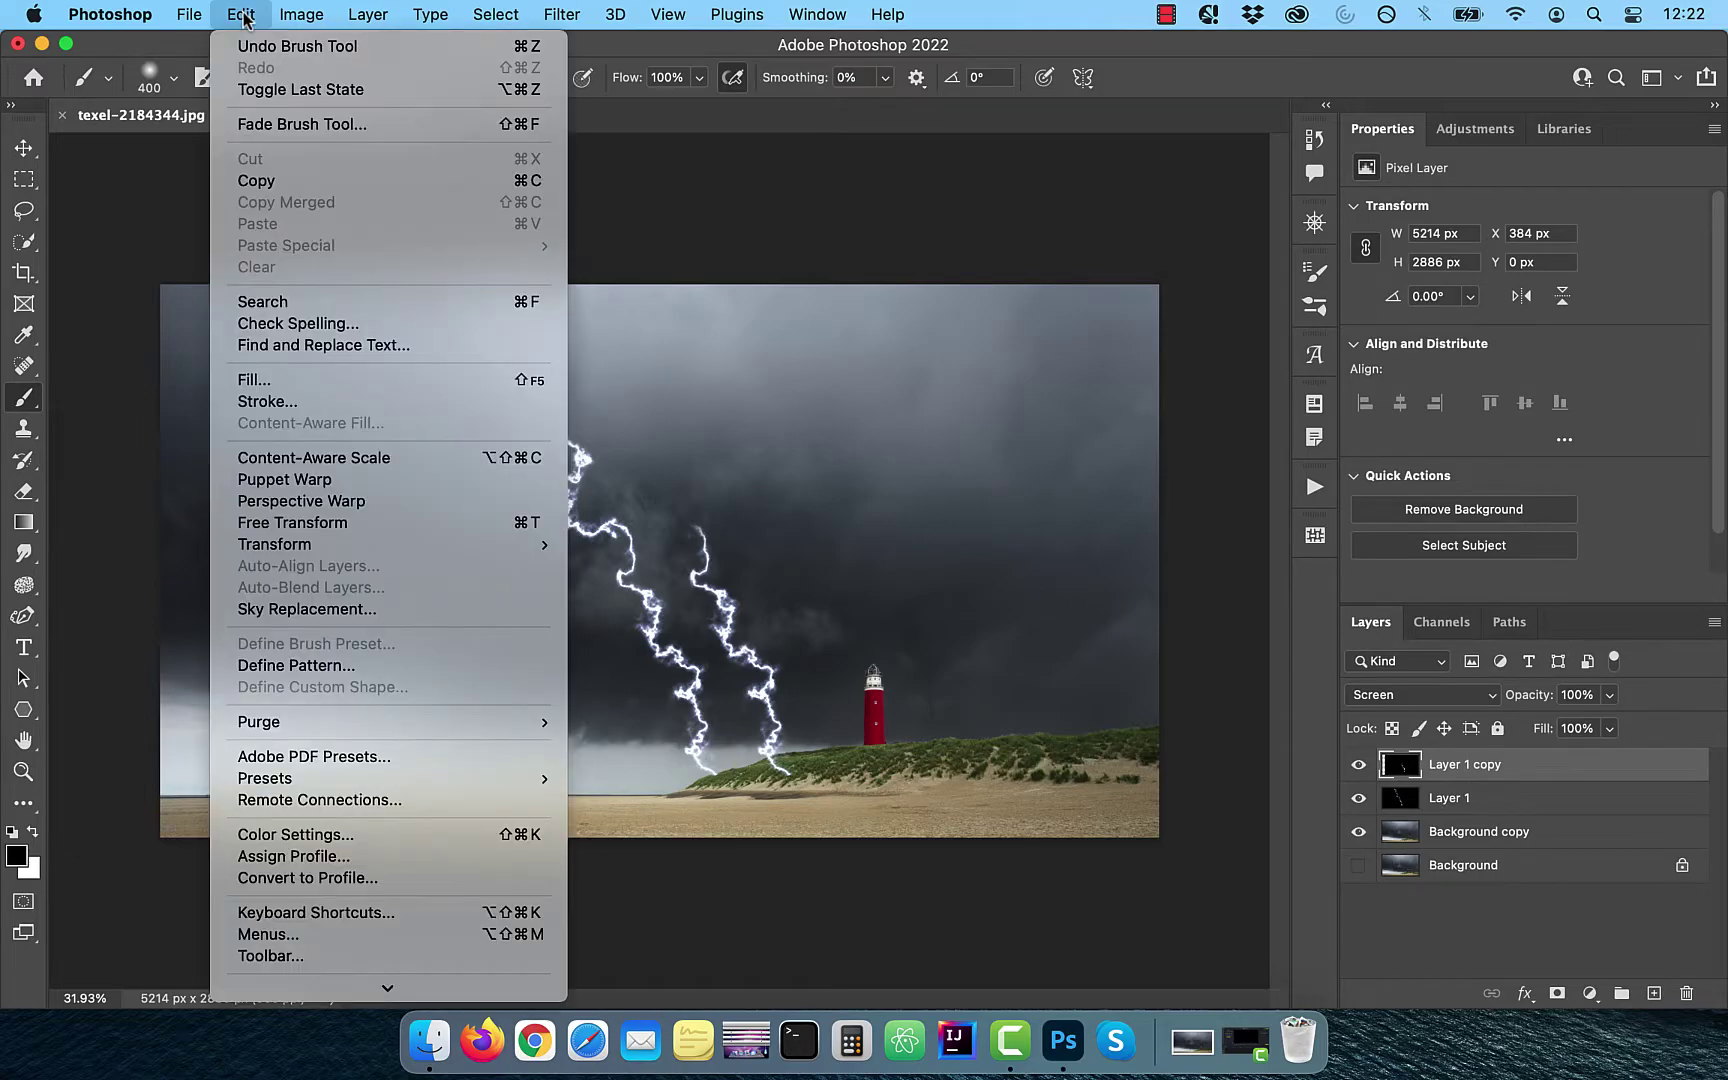
{"action": "mouse_move", "coordinate": [355, 546]}
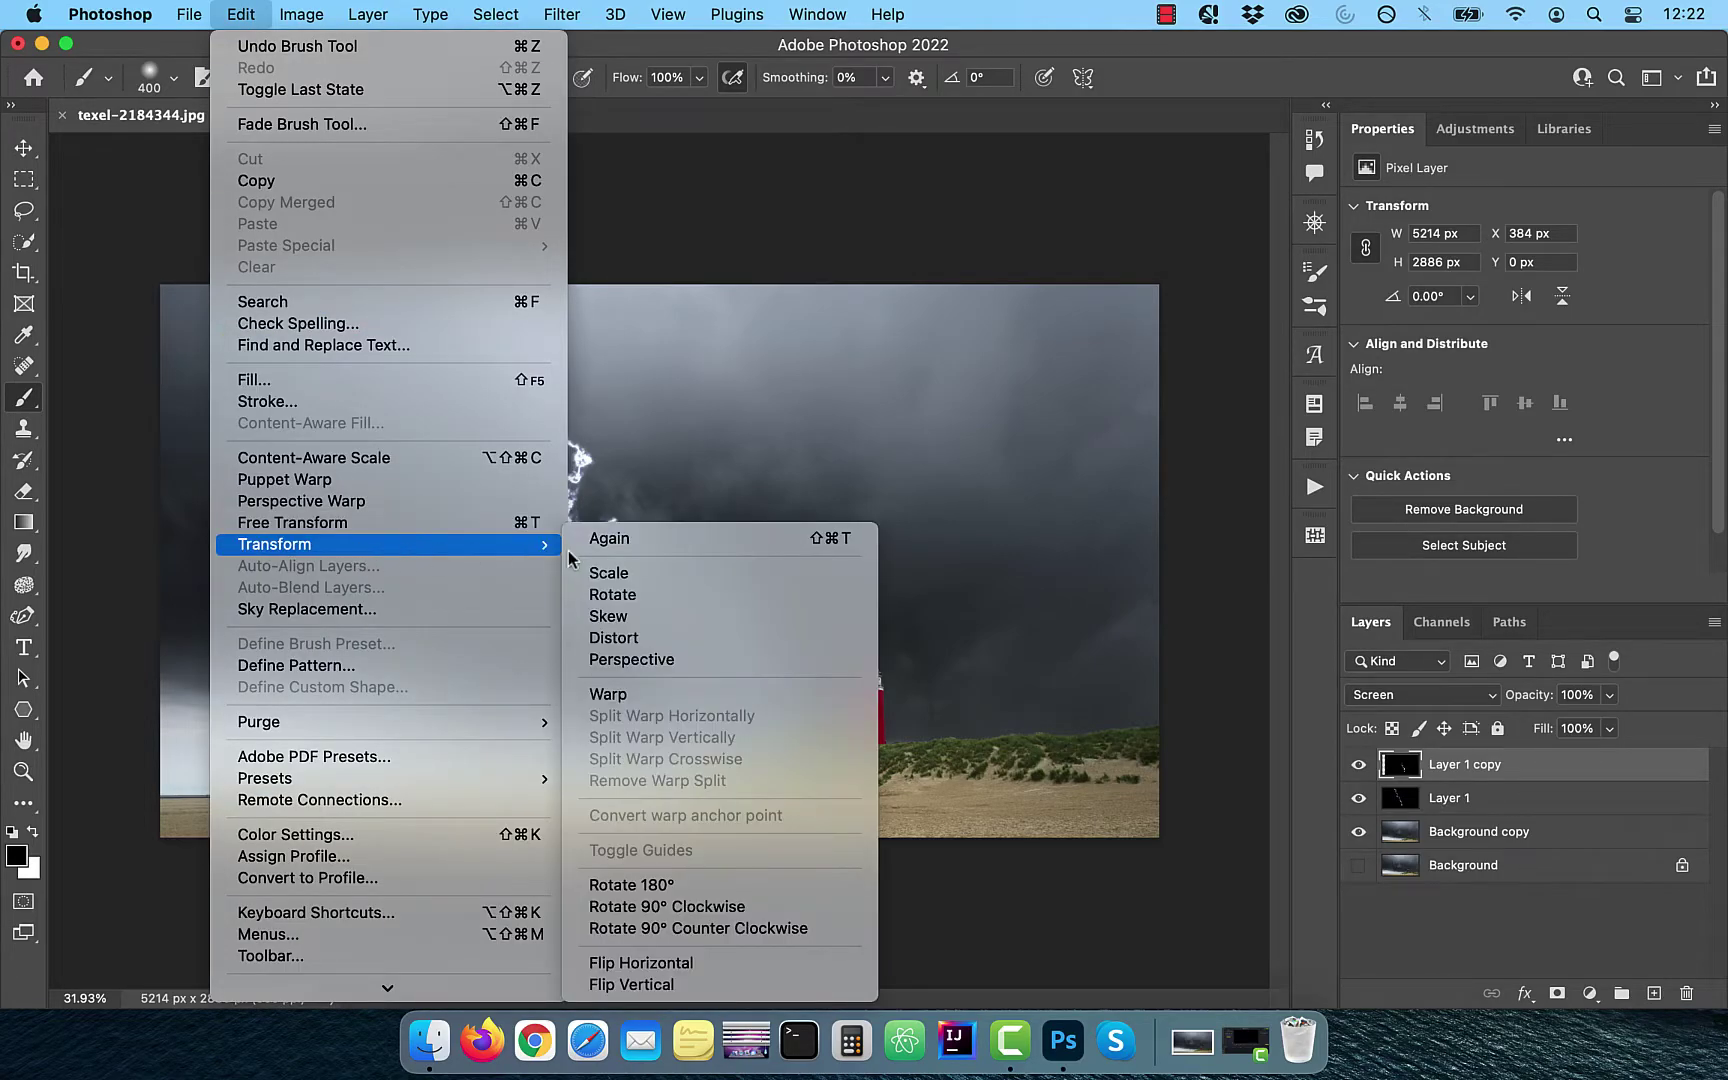
{"action": "left_click", "coordinate": [656, 640]}
{"action": "left_click_drag", "start_coordinate": [92, 837], "coordinate": [110, 758]}
{"action": "left_click_drag", "start_coordinate": [1092, 287], "coordinate": [1149, 337]}
{"action": "left_click_drag", "start_coordinate": [600, 797], "coordinate": [513, 827]}
{"action": "left_click_drag", "start_coordinate": [621, 310], "coordinate": [708, 262]}
{"action": "left_click_drag", "start_coordinate": [513, 825], "coordinate": [514, 857]}
{"action": "left_click_drag", "start_coordinate": [706, 261], "coordinate": [732, 262]}
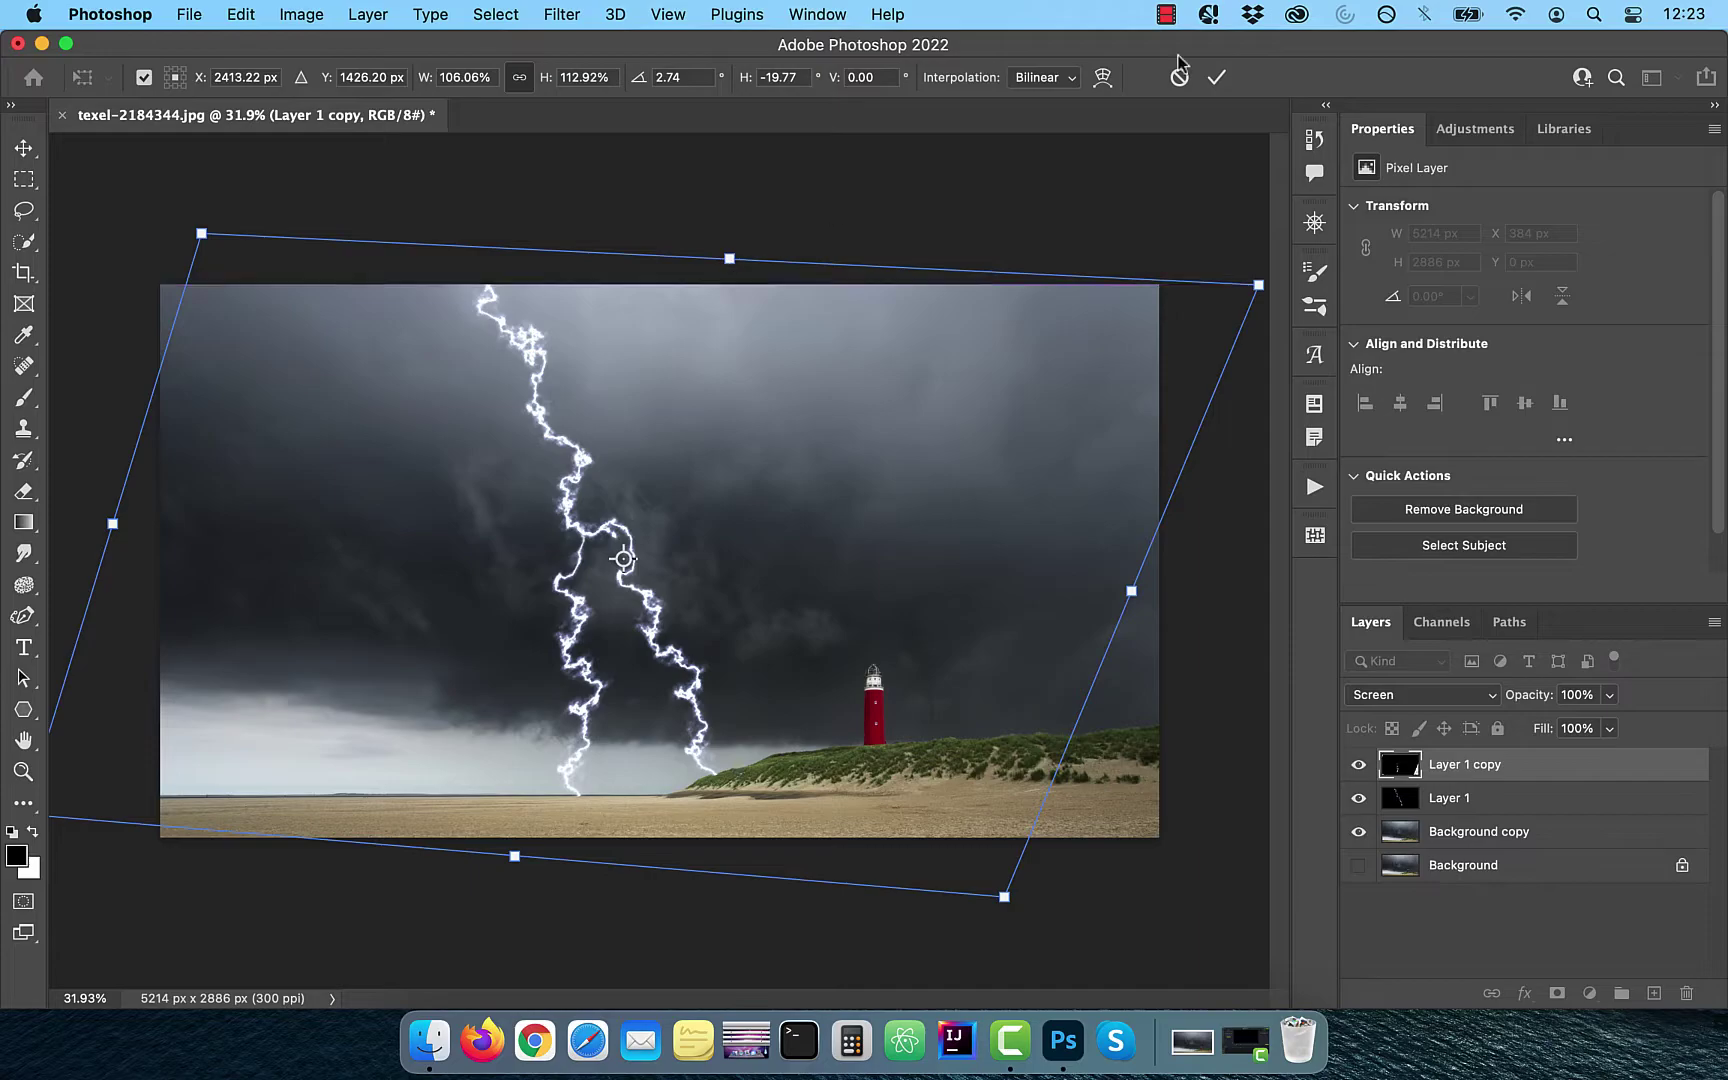
{"action": "left_click", "coordinate": [1216, 77]}
Step: Place another copy of the Layer 1 bolt about 1056 px to the right and paint out its lower half in black
{"action": "left_click_drag", "start_coordinate": [1610, 800], "coordinate": [1654, 993]}
{"action": "key", "text": "v"}
{"action": "left_click_drag", "start_coordinate": [514, 455], "coordinate": [717, 455]}
{"action": "key", "text": "b"}
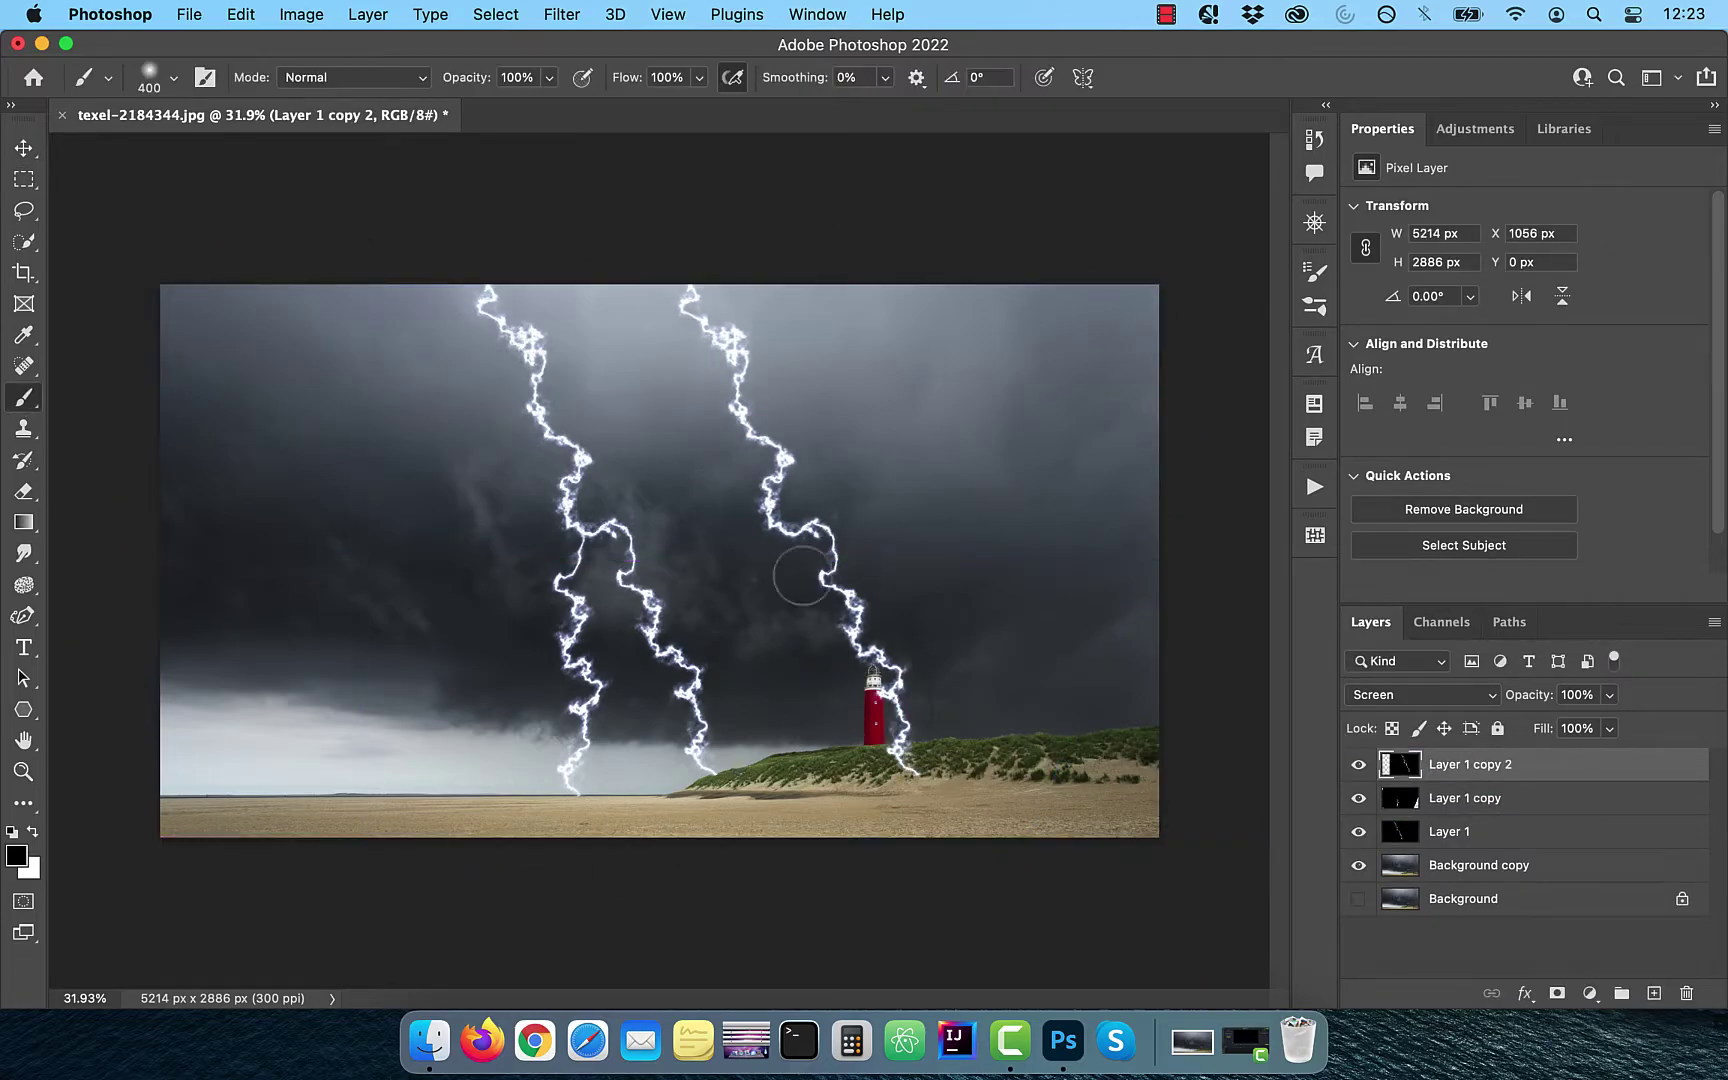
{"action": "mouse_move", "coordinate": [914, 765]}
{"action": "left_mouse_down"}
{"action": "mouse_move", "coordinate": [904, 582]}
{"action": "mouse_move", "coordinate": [795, 490]}
{"action": "left_mouse_up"}
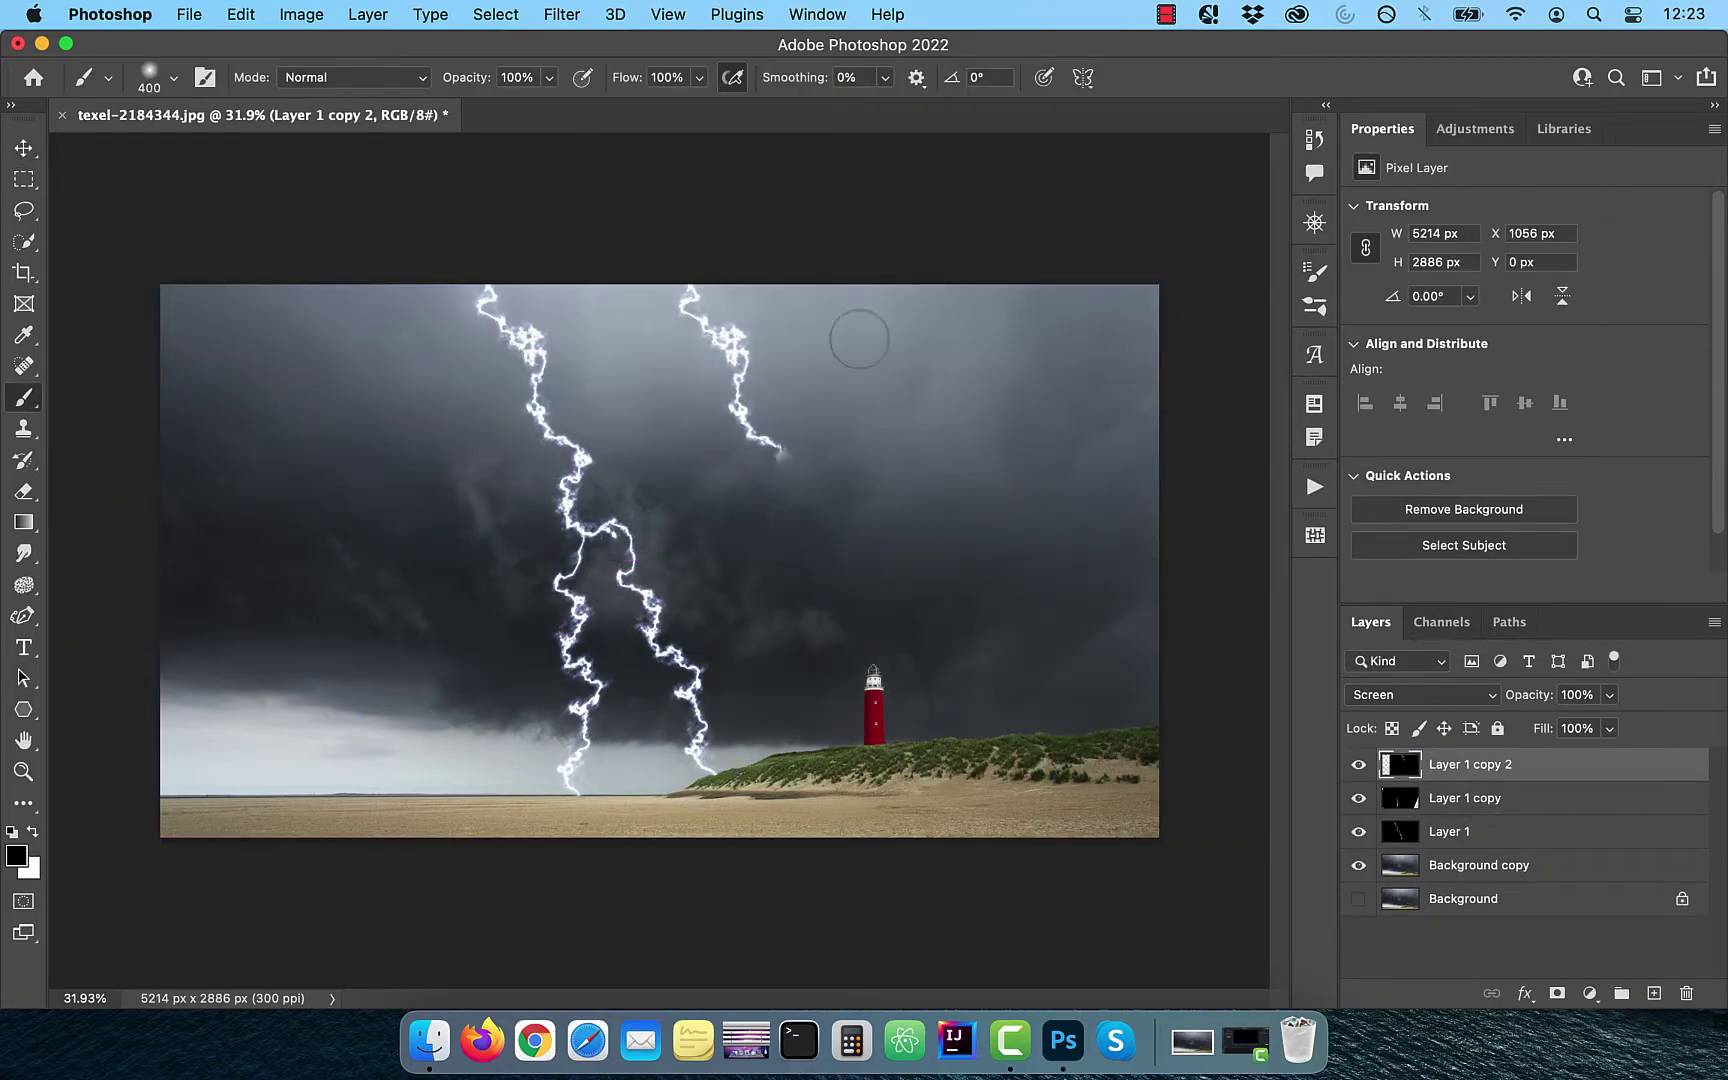
Step: Skew and flatten the Layer 1 copy 2 bolt so it branches off the main bolt's upper part toward the lighthouse side
{"action": "left_click", "coordinate": [241, 15]}
{"action": "mouse_move", "coordinate": [300, 655]}
{"action": "left_click", "coordinate": [620, 592]}
{"action": "left_click_drag", "start_coordinate": [388, 580], "coordinate": [285, 623]}
{"action": "left_click_drag", "start_coordinate": [259, 331], "coordinate": [213, 384]}
{"action": "left_click_drag", "start_coordinate": [757, 883], "coordinate": [916, 737]}
{"action": "left_click_drag", "start_coordinate": [735, 356], "coordinate": [735, 340]}
{"action": "left_click_drag", "start_coordinate": [917, 733], "coordinate": [949, 768]}
{"action": "left_click_drag", "start_coordinate": [734, 341], "coordinate": [740, 338]}
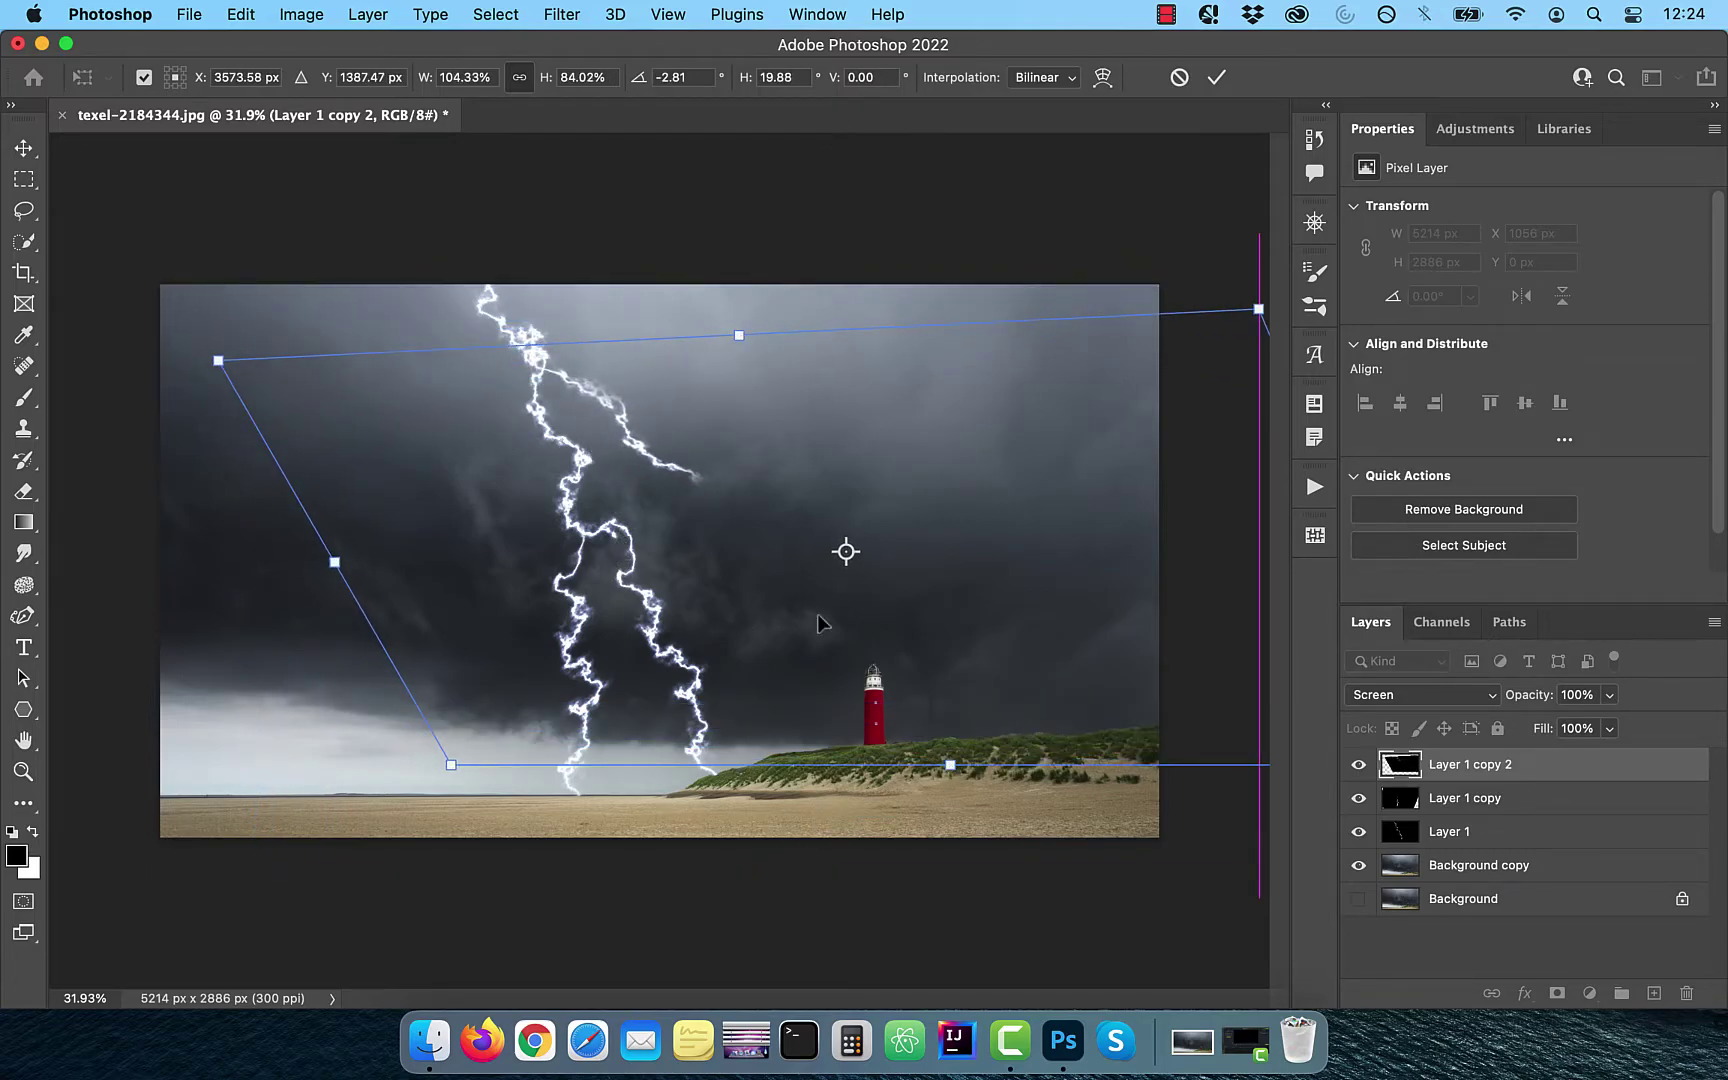
{"action": "left_click", "coordinate": [1216, 77]}
Step: Rotate the Layer 1 copy branch by about 17° and enlarge it slightly, keeping it attached to the main bolt
{"action": "left_click", "coordinate": [1445, 834]}
{"action": "left_click", "coordinate": [1447, 799]}
{"action": "scroll", "coordinate": [638, 902], "scroll_direction": "down", "scroll_amount": 4}
{"action": "left_click_drag", "start_coordinate": [196, 796], "coordinate": [246, 668]}
{"action": "left_click_drag", "start_coordinate": [571, 790], "coordinate": [572, 810]}
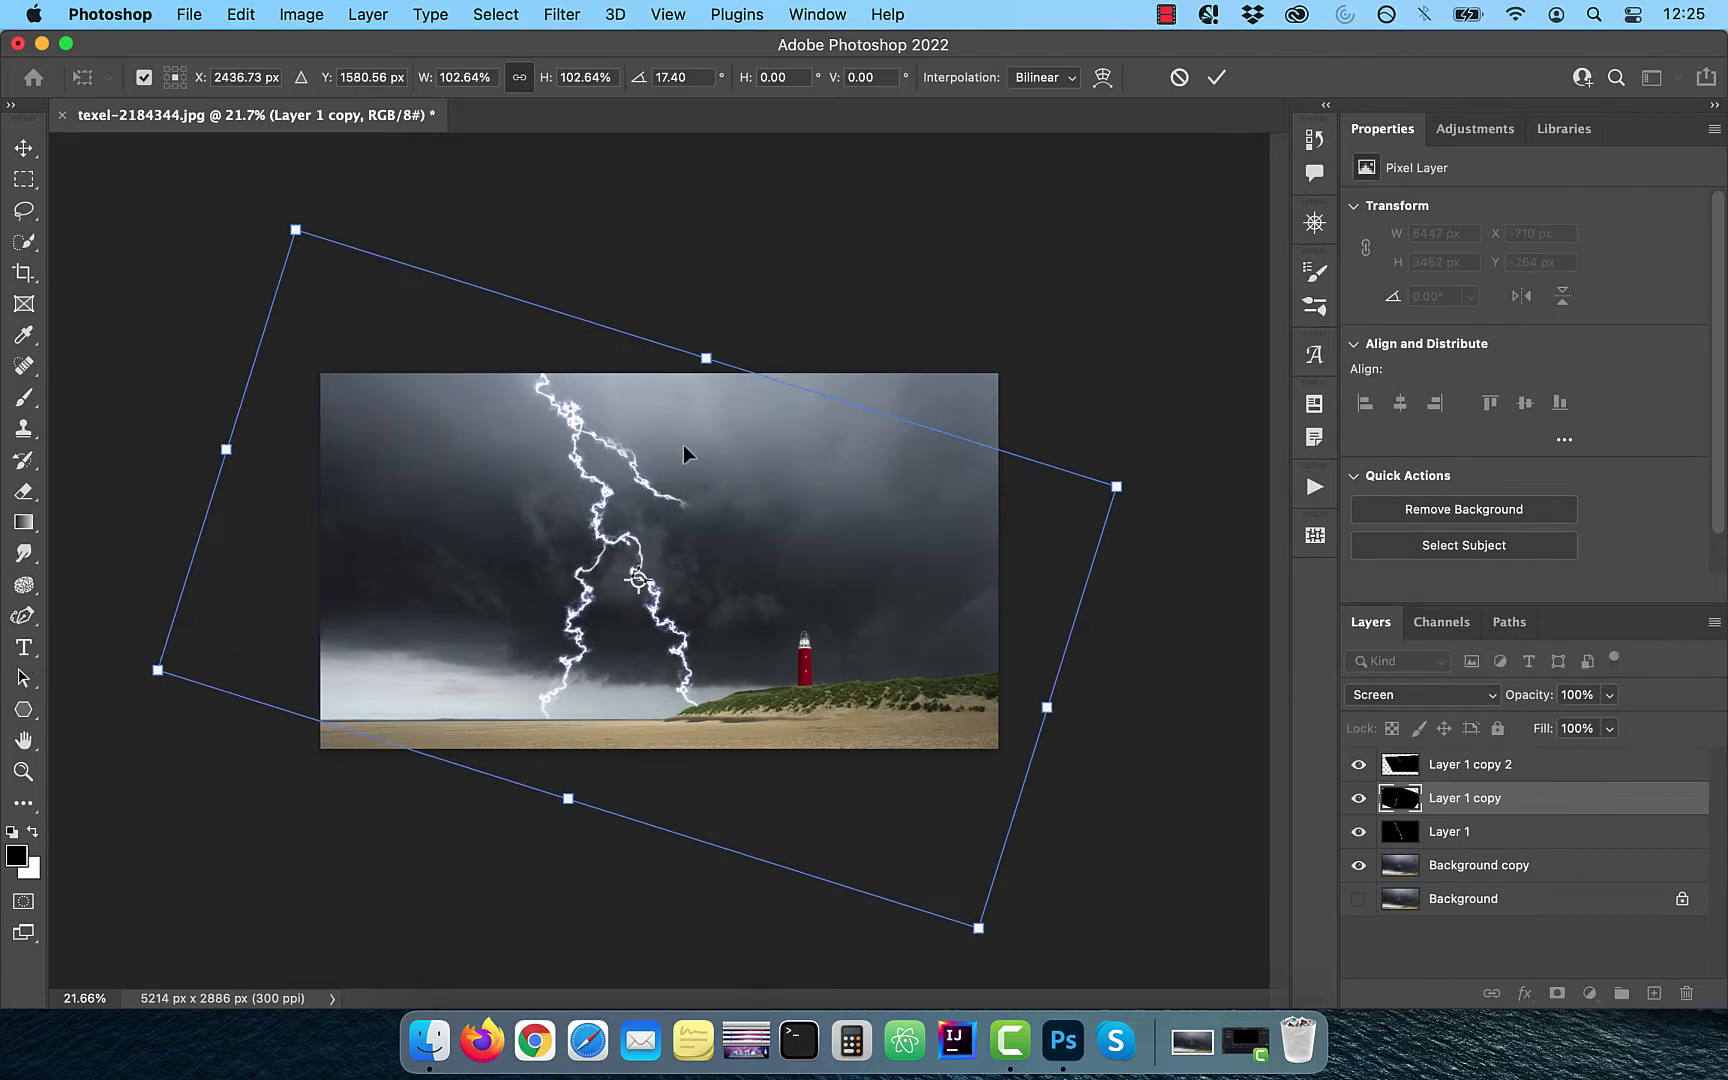
{"action": "left_click_drag", "start_coordinate": [709, 349], "coordinate": [707, 340]}
{"action": "left_click", "coordinate": [1216, 77]}
{"action": "left_click", "coordinate": [1510, 950]}
Step: Merge Layer 1, Layer 1 copy and Layer 1 copy 2 into a single layer
{"action": "scroll", "coordinate": [473, 687], "scroll_direction": "up", "scroll_amount": 5}
{"action": "left_click", "coordinate": [1489, 836]}
{"action": "left_click", "coordinate": [1484, 800], "text": "shift"}
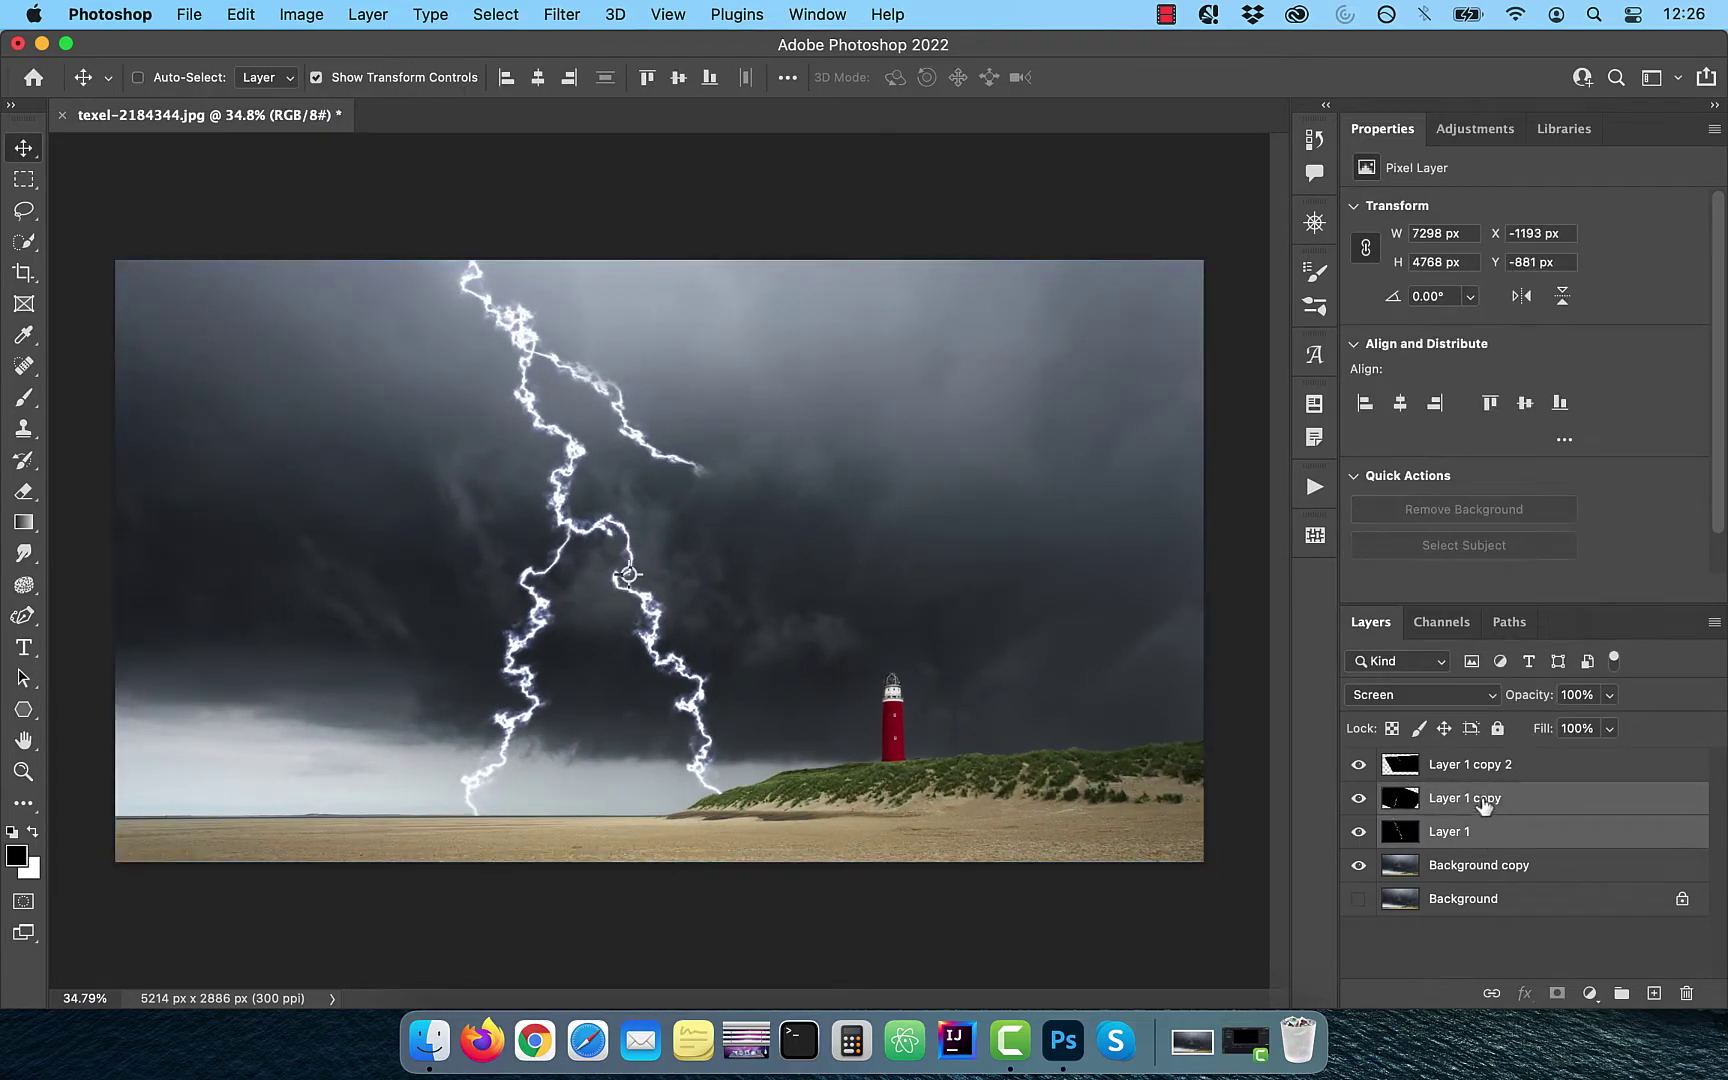
{"action": "left_click", "coordinate": [1479, 776], "text": "shift"}
{"action": "right_click", "coordinate": [1479, 772]}
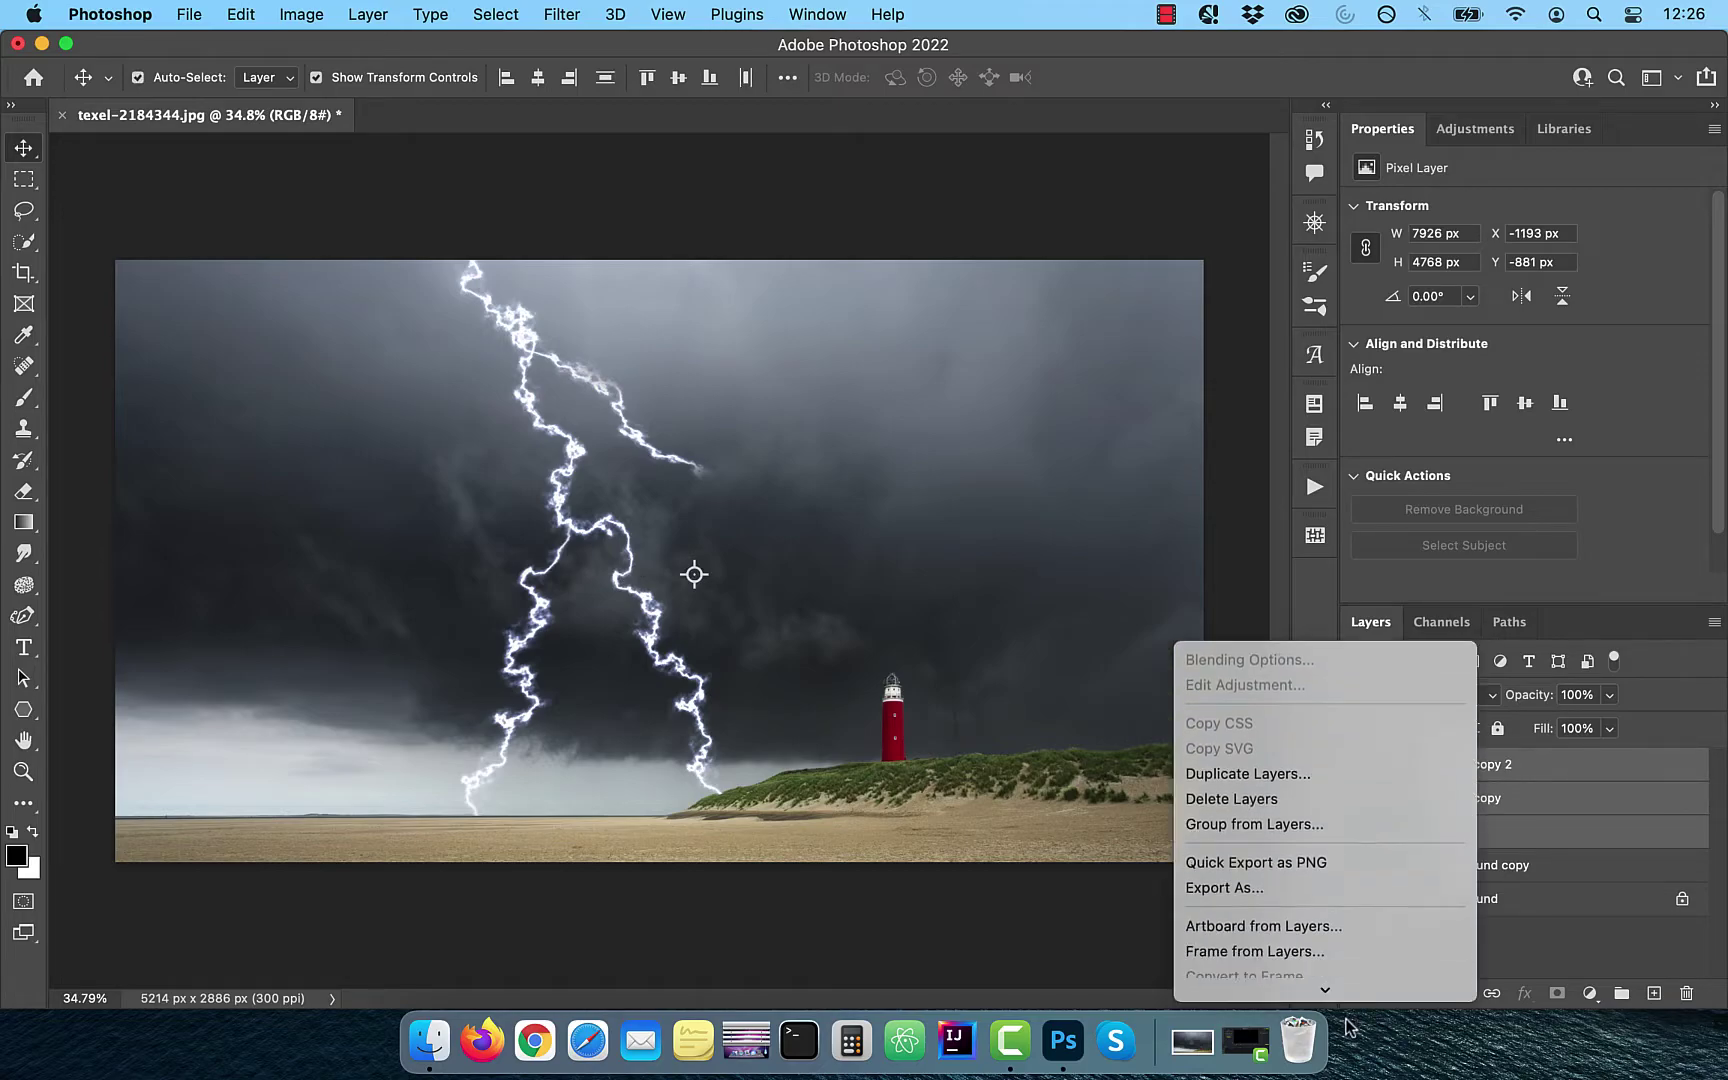
{"action": "scroll", "coordinate": [1340, 940], "scroll_direction": "down", "scroll_amount": 5}
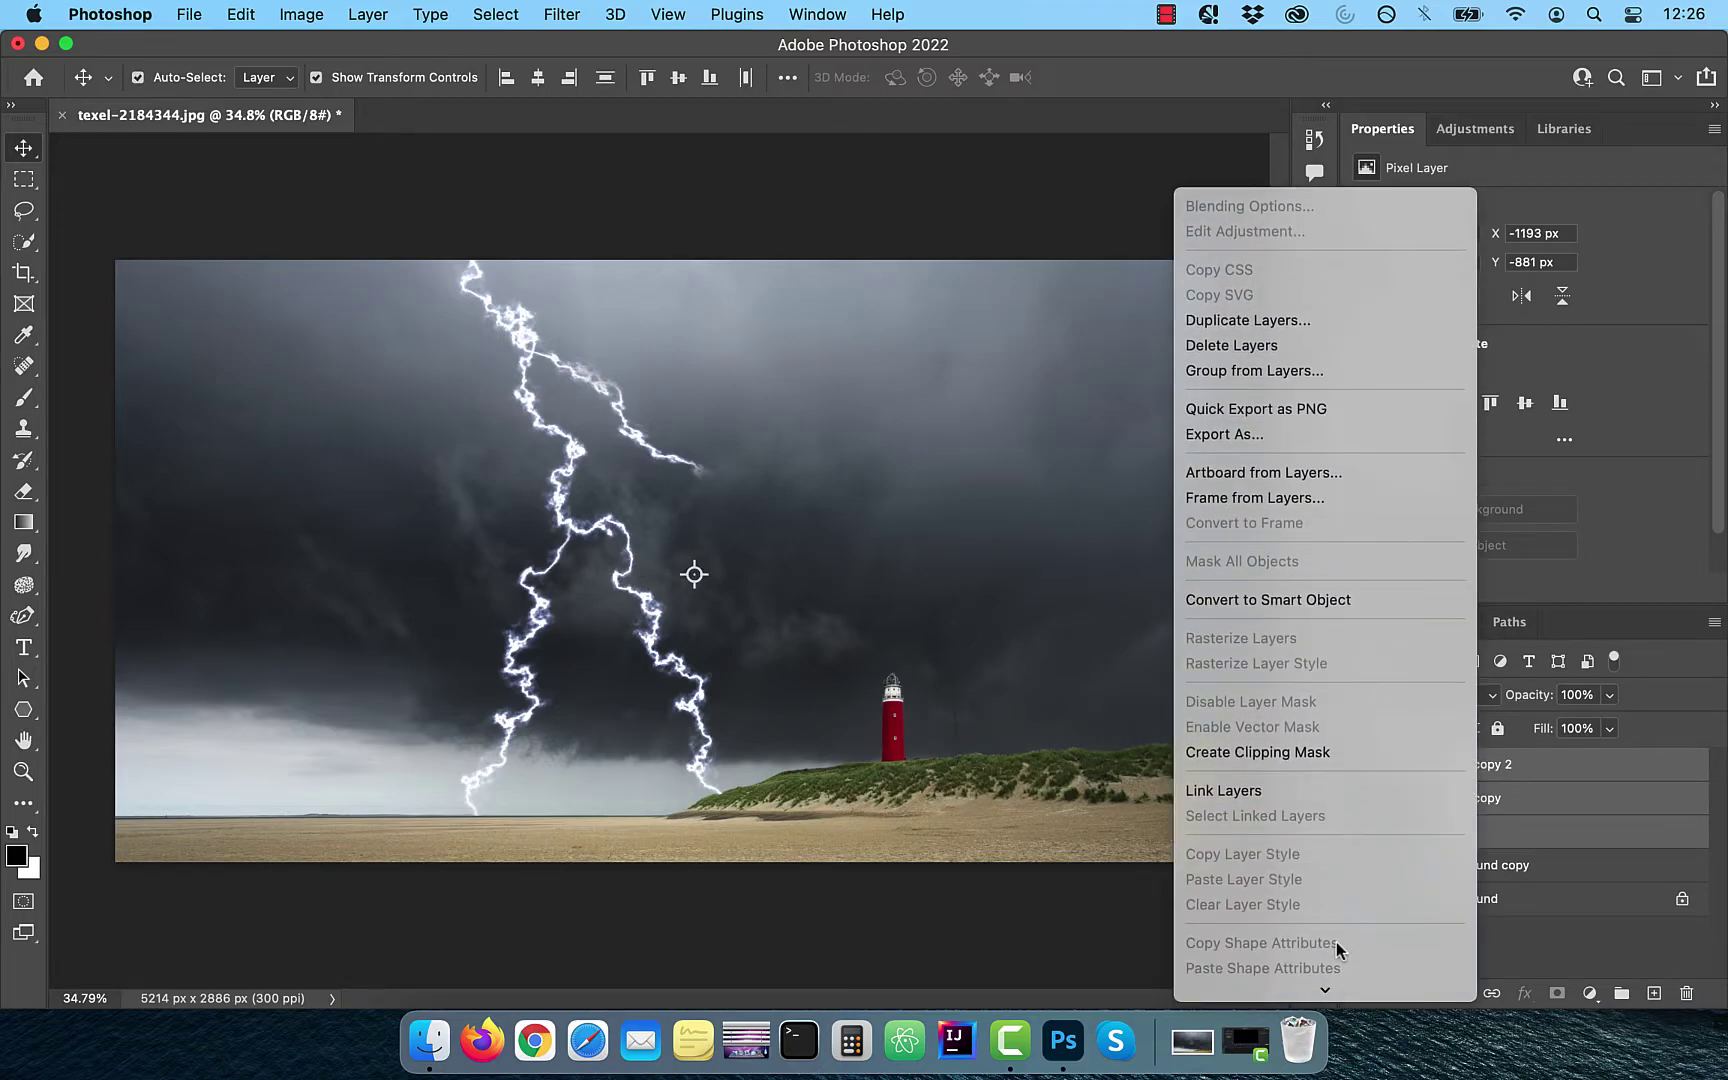
{"action": "left_click", "coordinate": [1426, 886]}
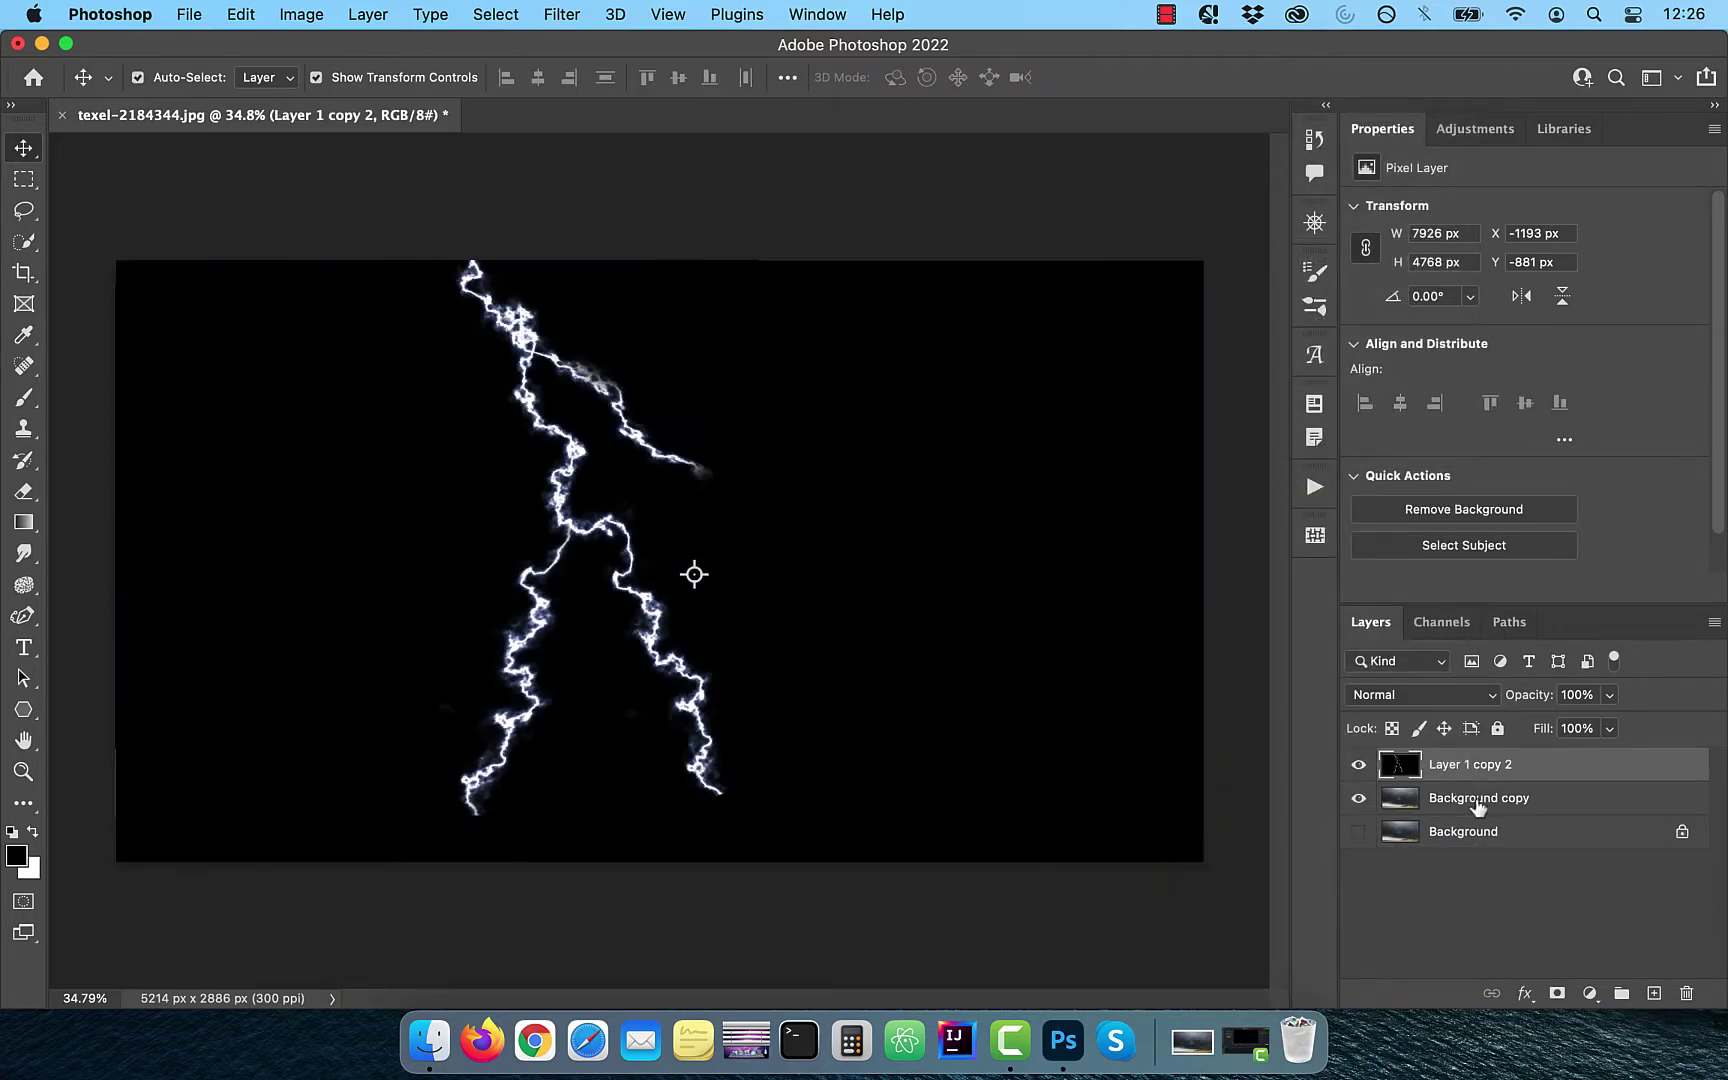
Step: Rename the merged layer "lighning" and set its blending mode to Screen
{"action": "type", "text": "lighning"}
{"action": "key", "text": "Return"}
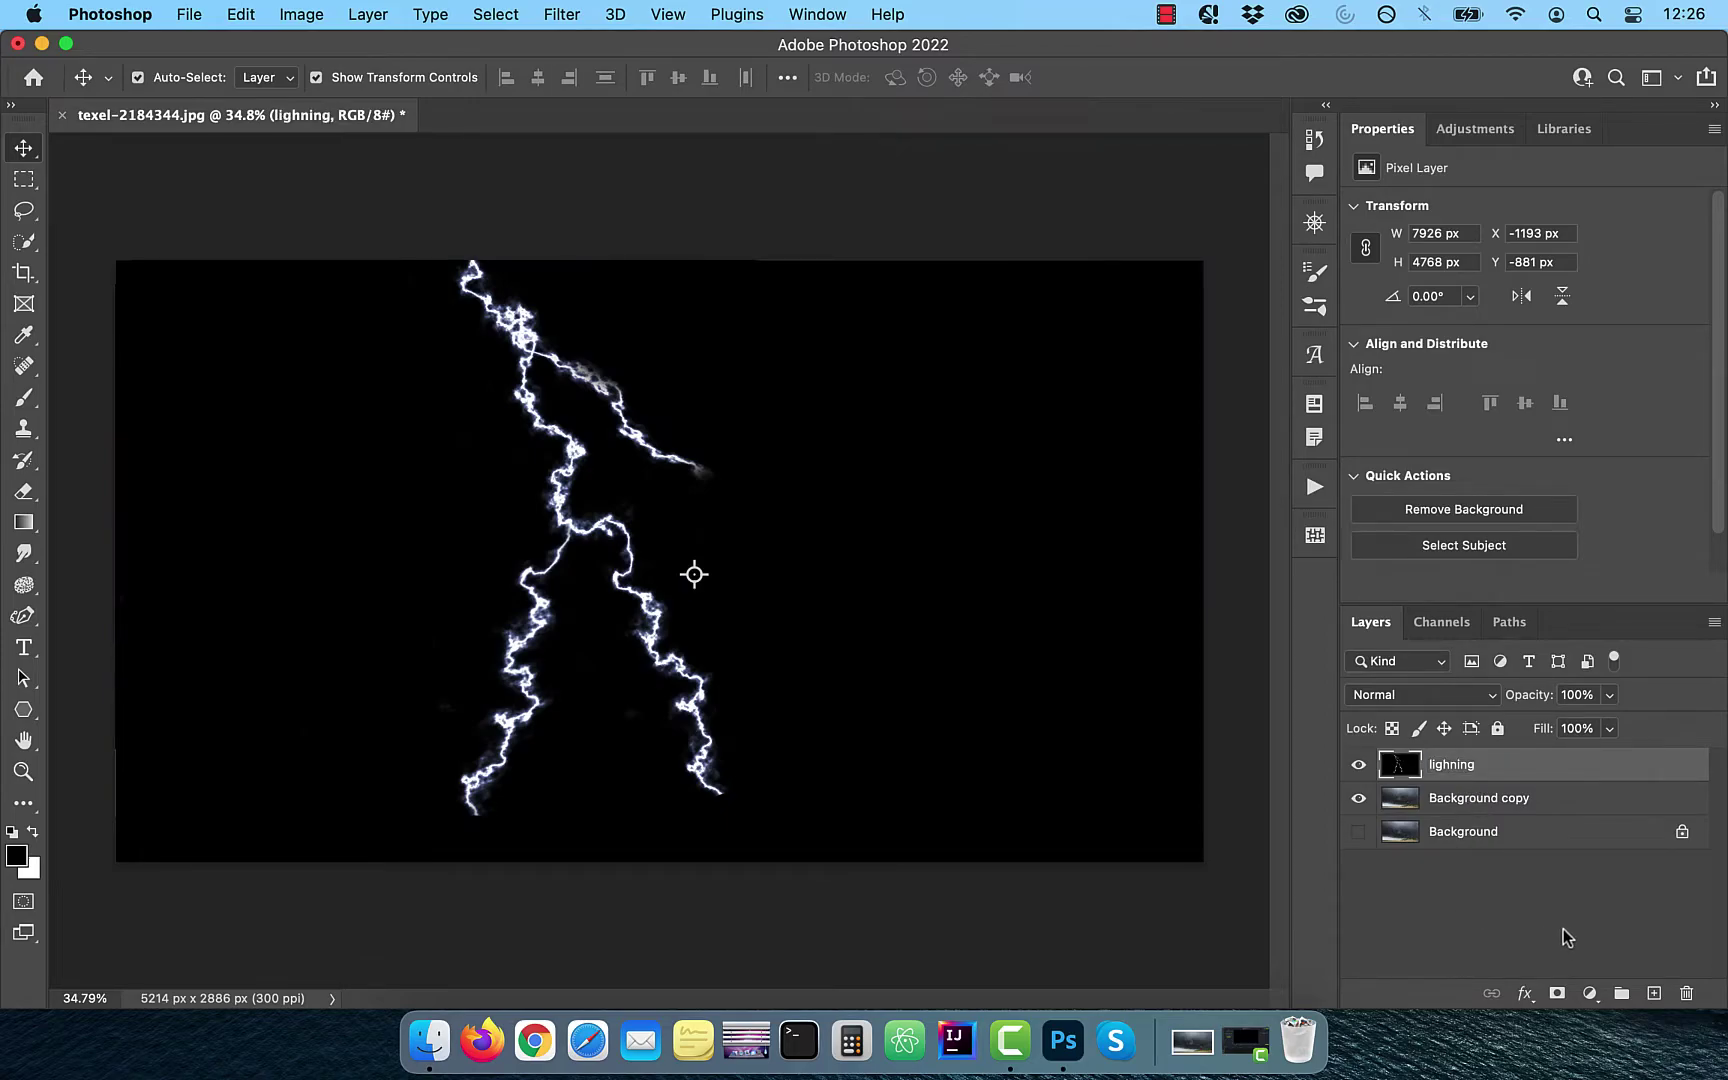
{"action": "left_click", "coordinate": [1426, 694]}
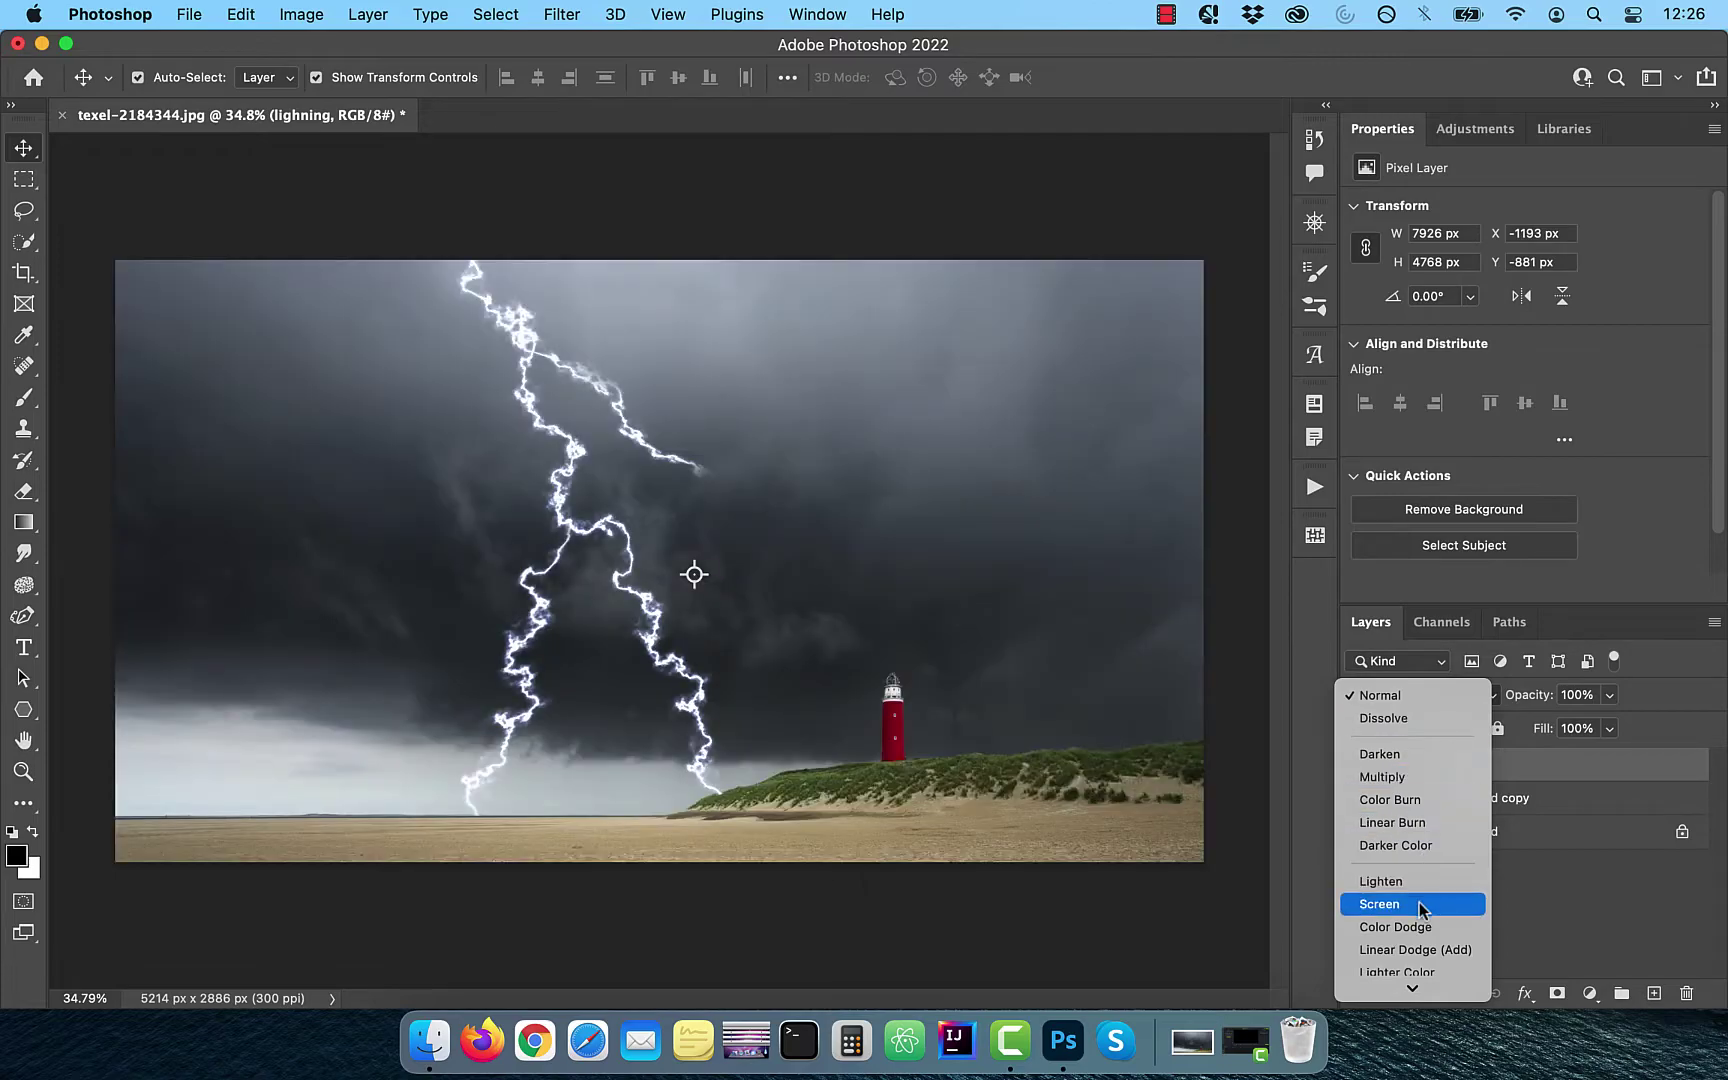
{"action": "left_click", "coordinate": [1430, 910]}
Step: Add a new layer named "soft glow" above the lightning and set its blending mode to Soft Light
{"action": "left_click", "coordinate": [1654, 993]}
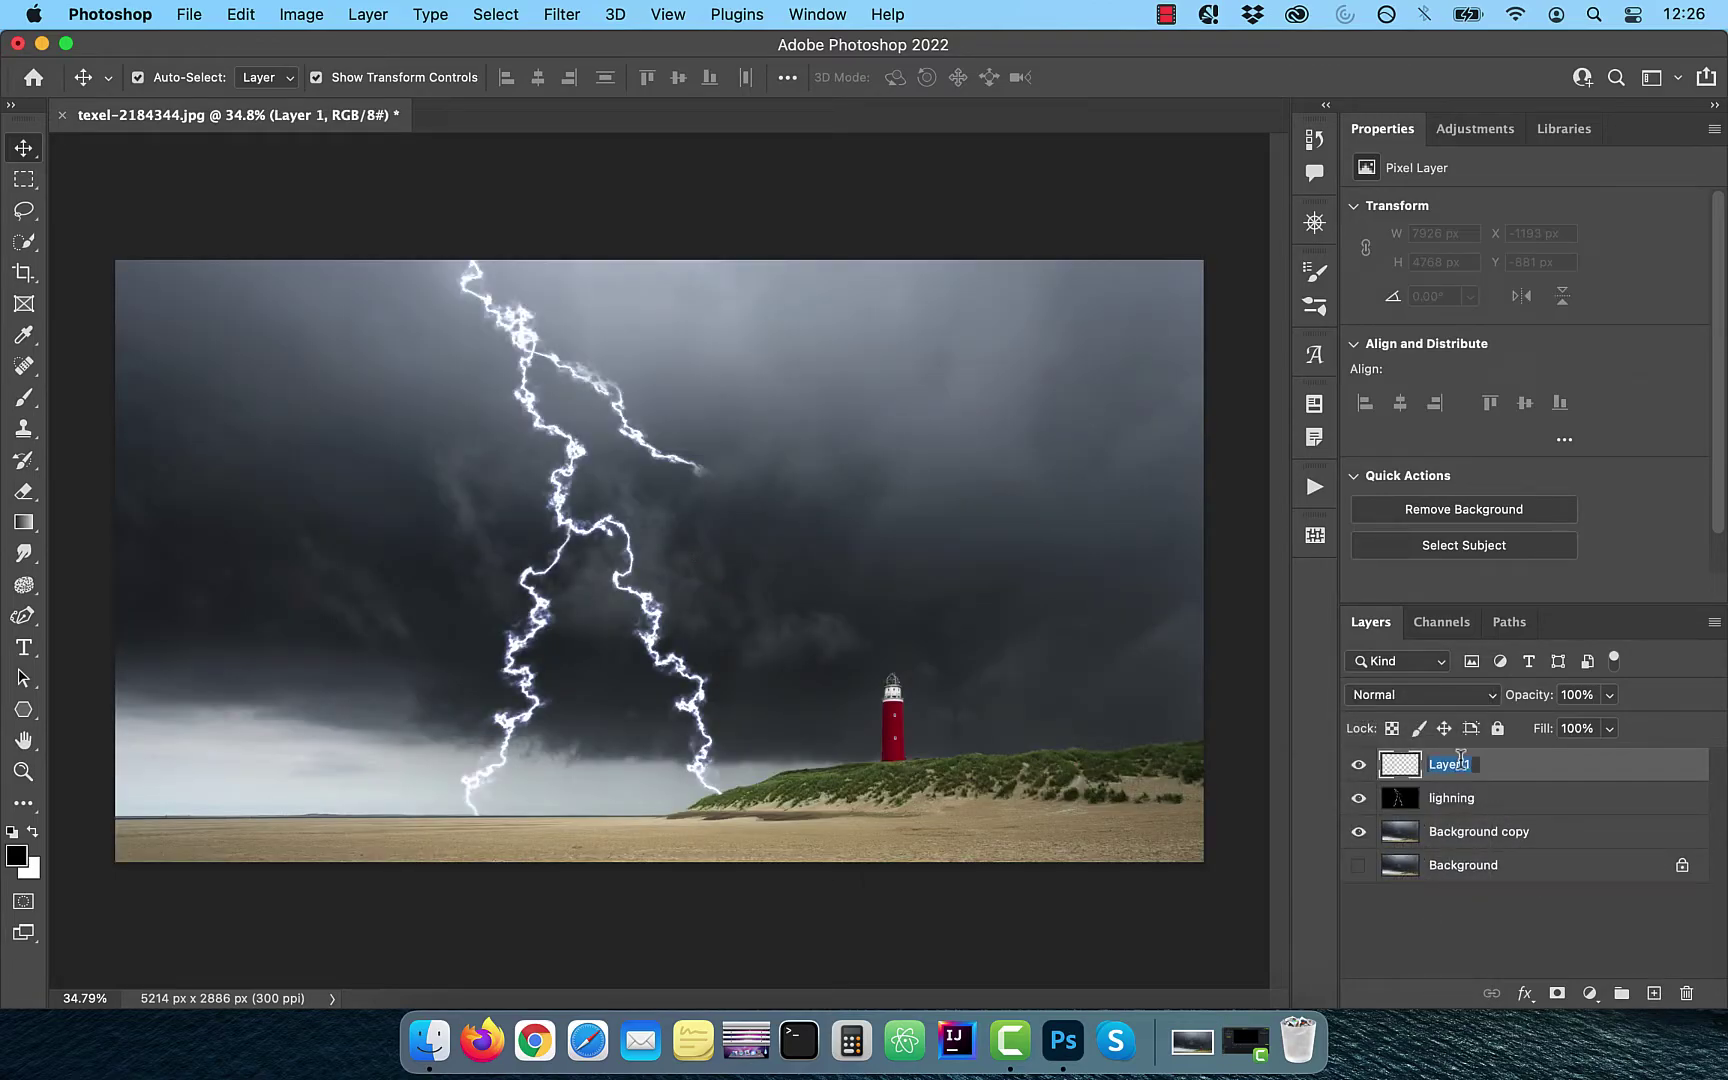
{"action": "type", "text": "soft glow"}
{"action": "key", "text": "Return"}
{"action": "left_click", "coordinate": [1456, 698]}
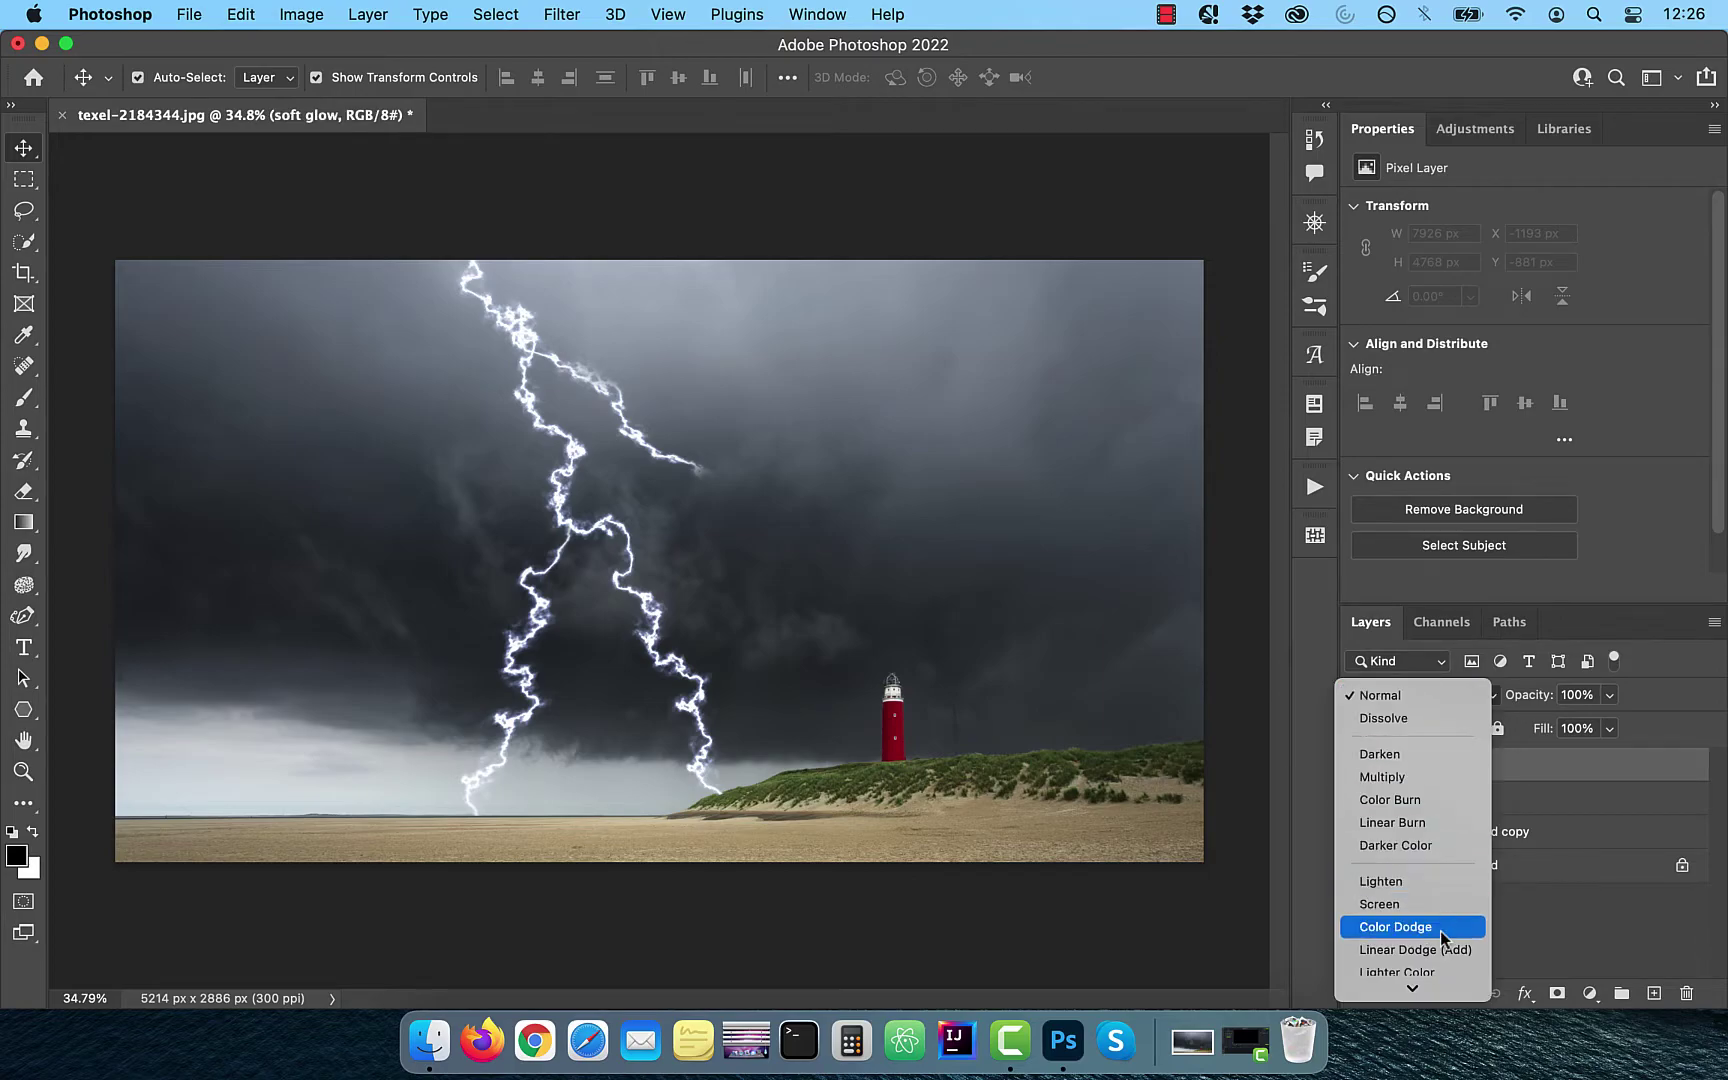
{"action": "left_click", "coordinate": [1420, 835]}
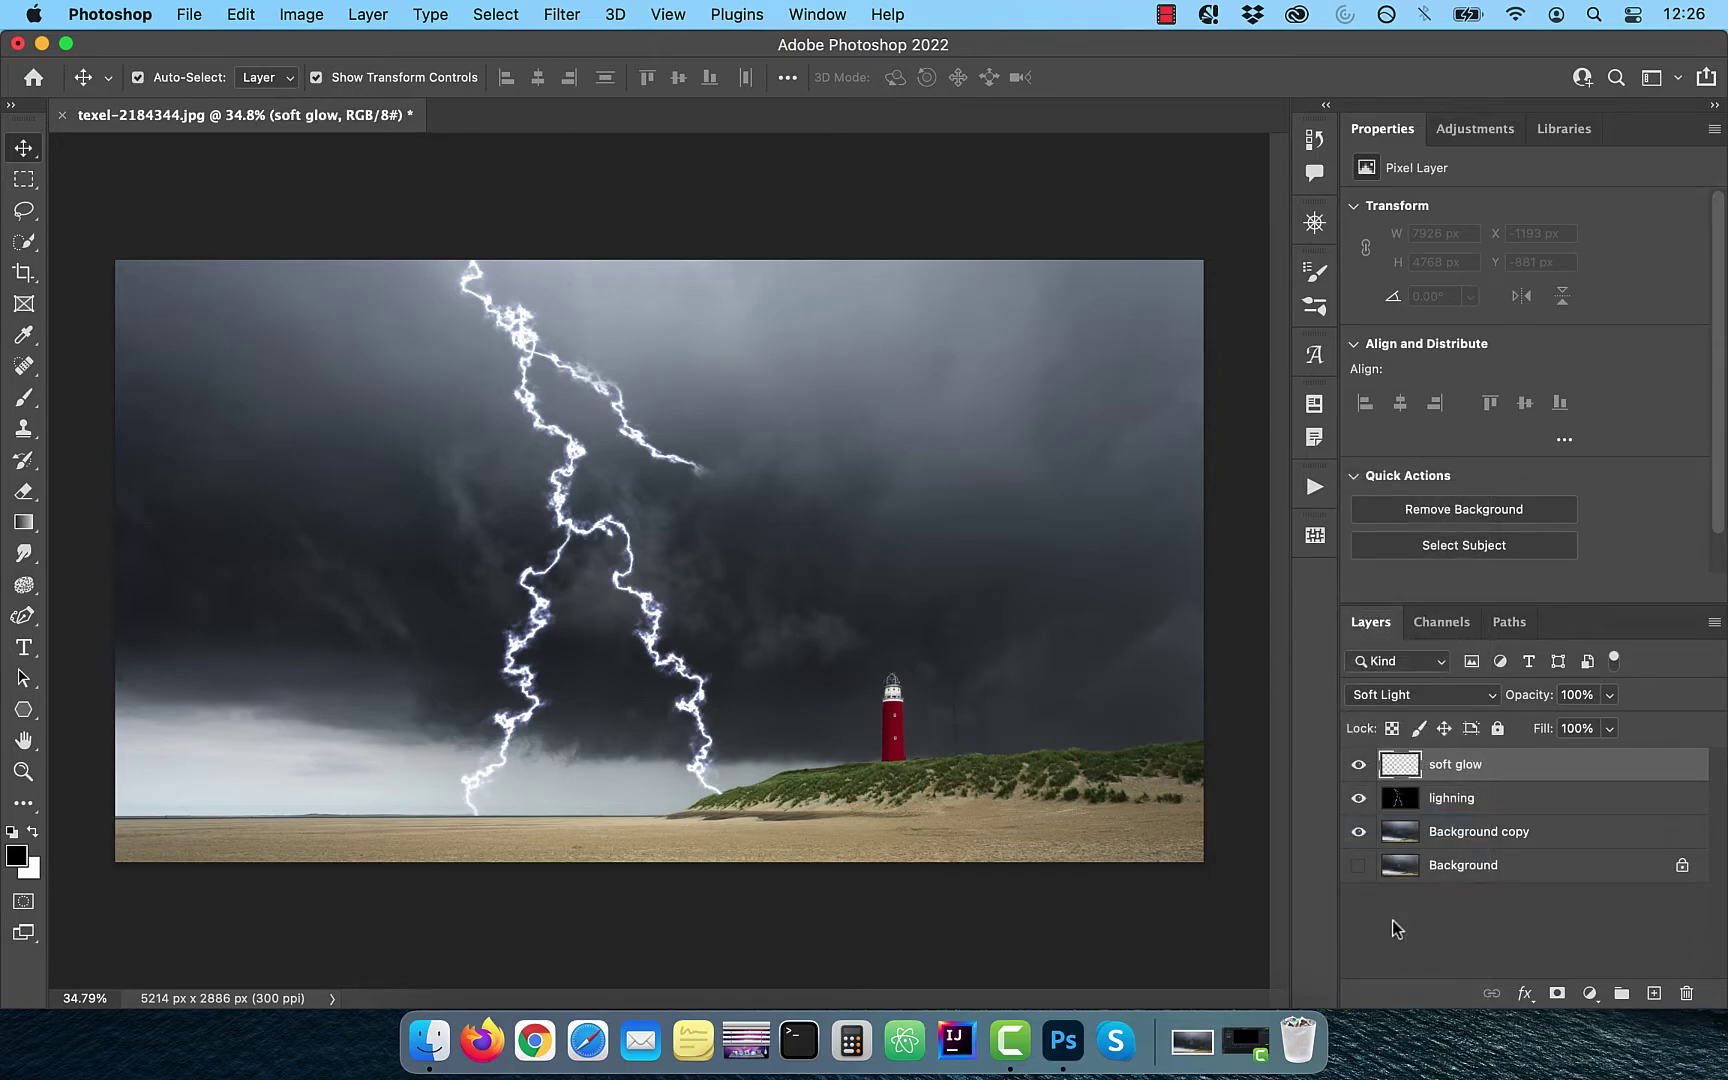
Step: Paint a soft white glow along the lightning branches with a 400 px brush at 10% flow
{"action": "left_click", "coordinate": [33, 834]}
{"action": "left_click", "coordinate": [24, 398]}
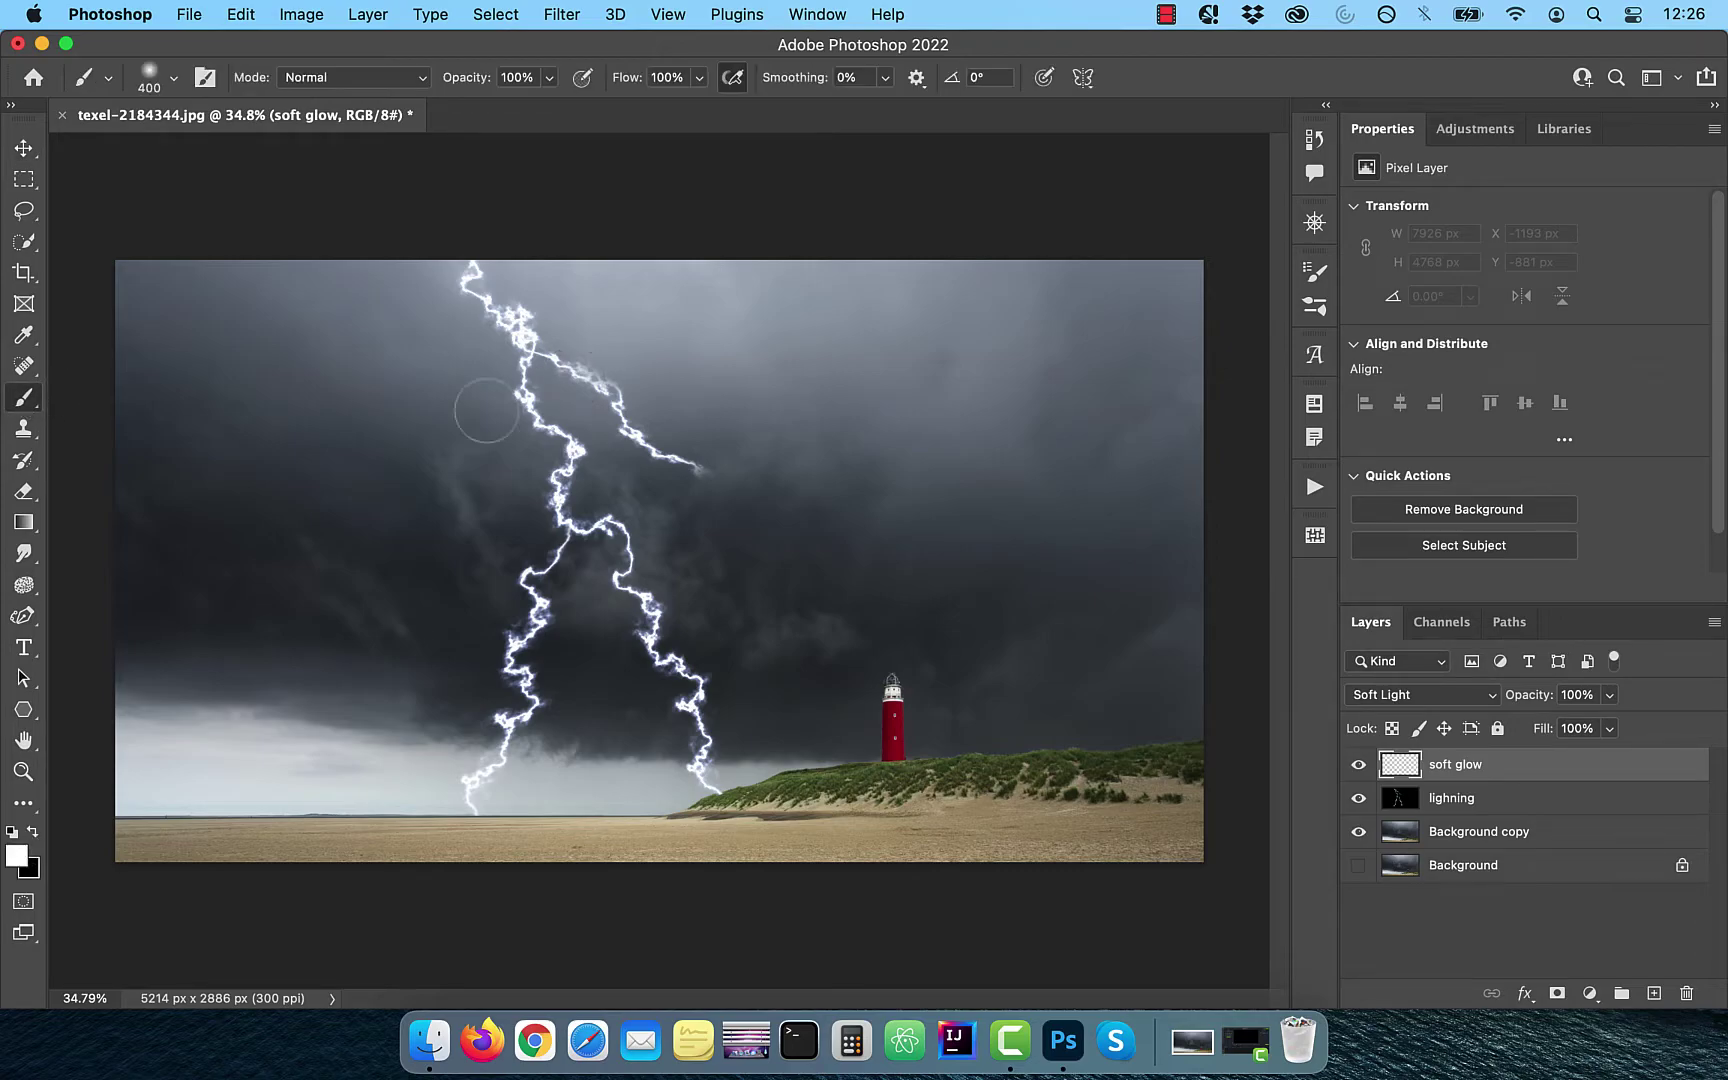
{"action": "mouse_move", "coordinate": [484, 293]}
{"action": "left_mouse_down"}
{"action": "mouse_move", "coordinate": [565, 465]}
{"action": "mouse_move", "coordinate": [520, 605]}
{"action": "mouse_move", "coordinate": [635, 540]}
{"action": "mouse_move", "coordinate": [610, 481]}
{"action": "left_mouse_up"}
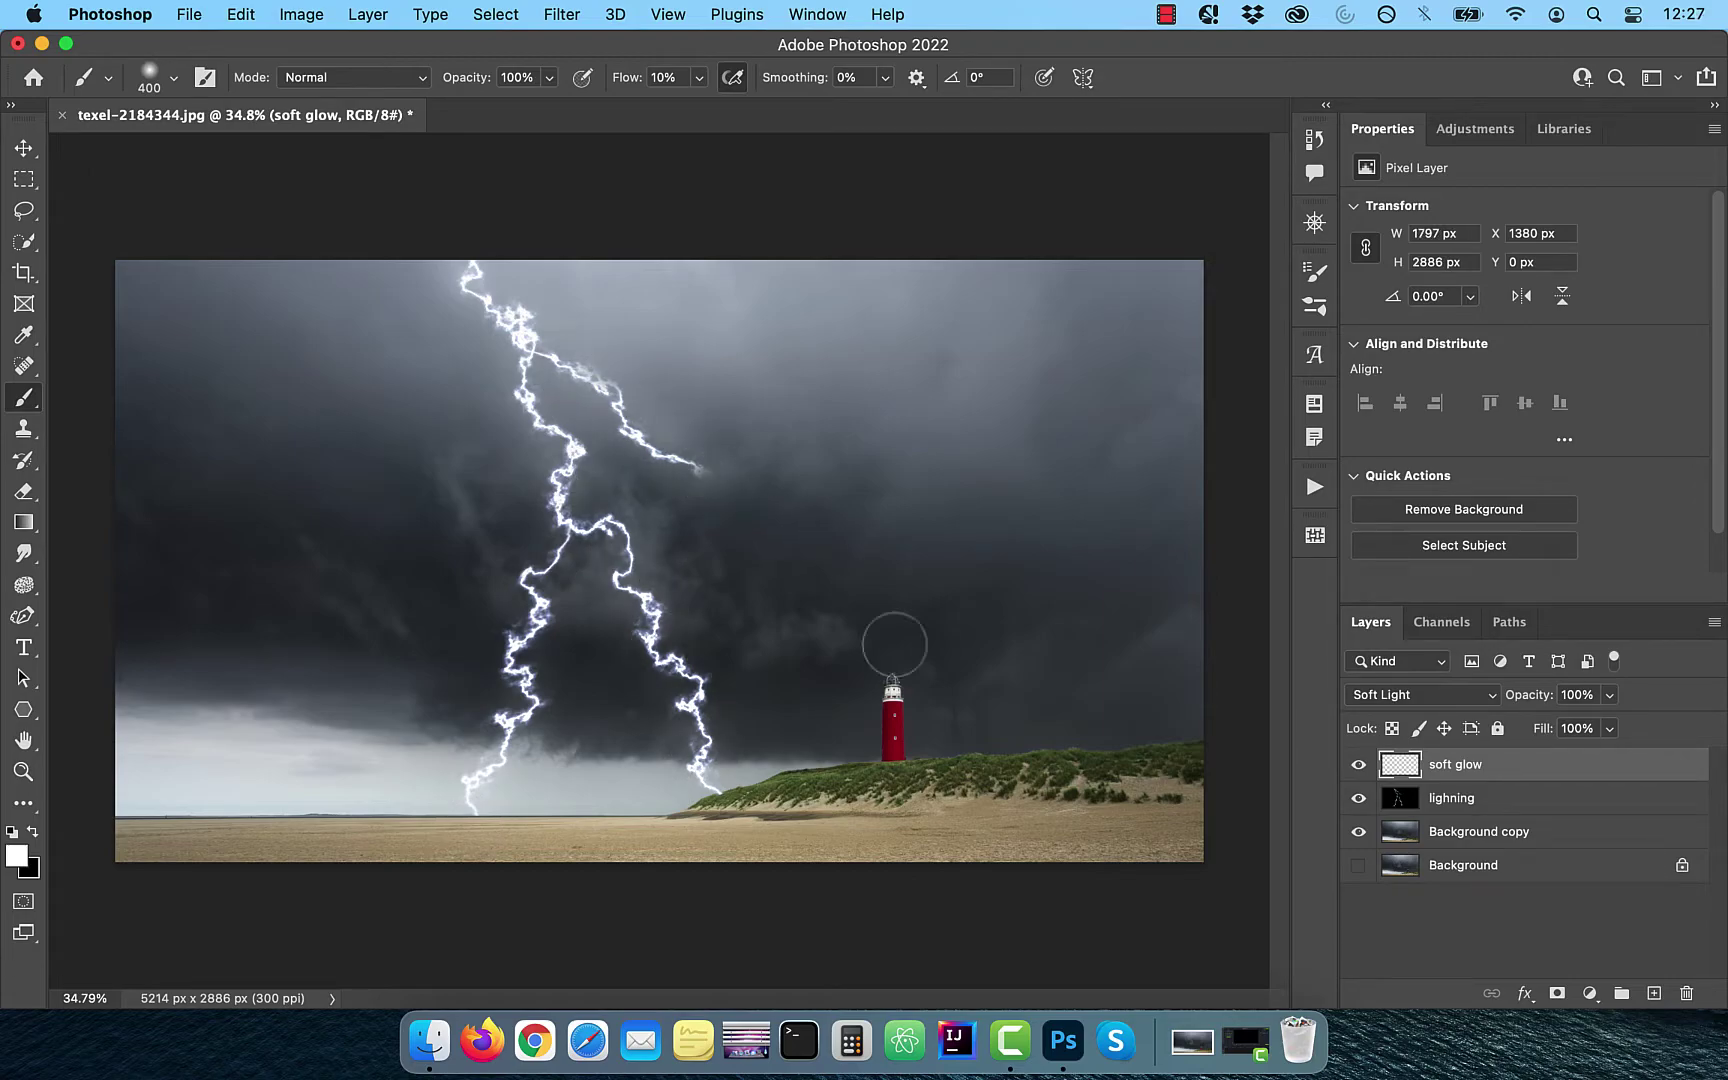
Step: Set the soft glow layer's opacity to 80% and compare the image with the glow hidden and shown
{"action": "left_click", "coordinate": [1577, 730]}
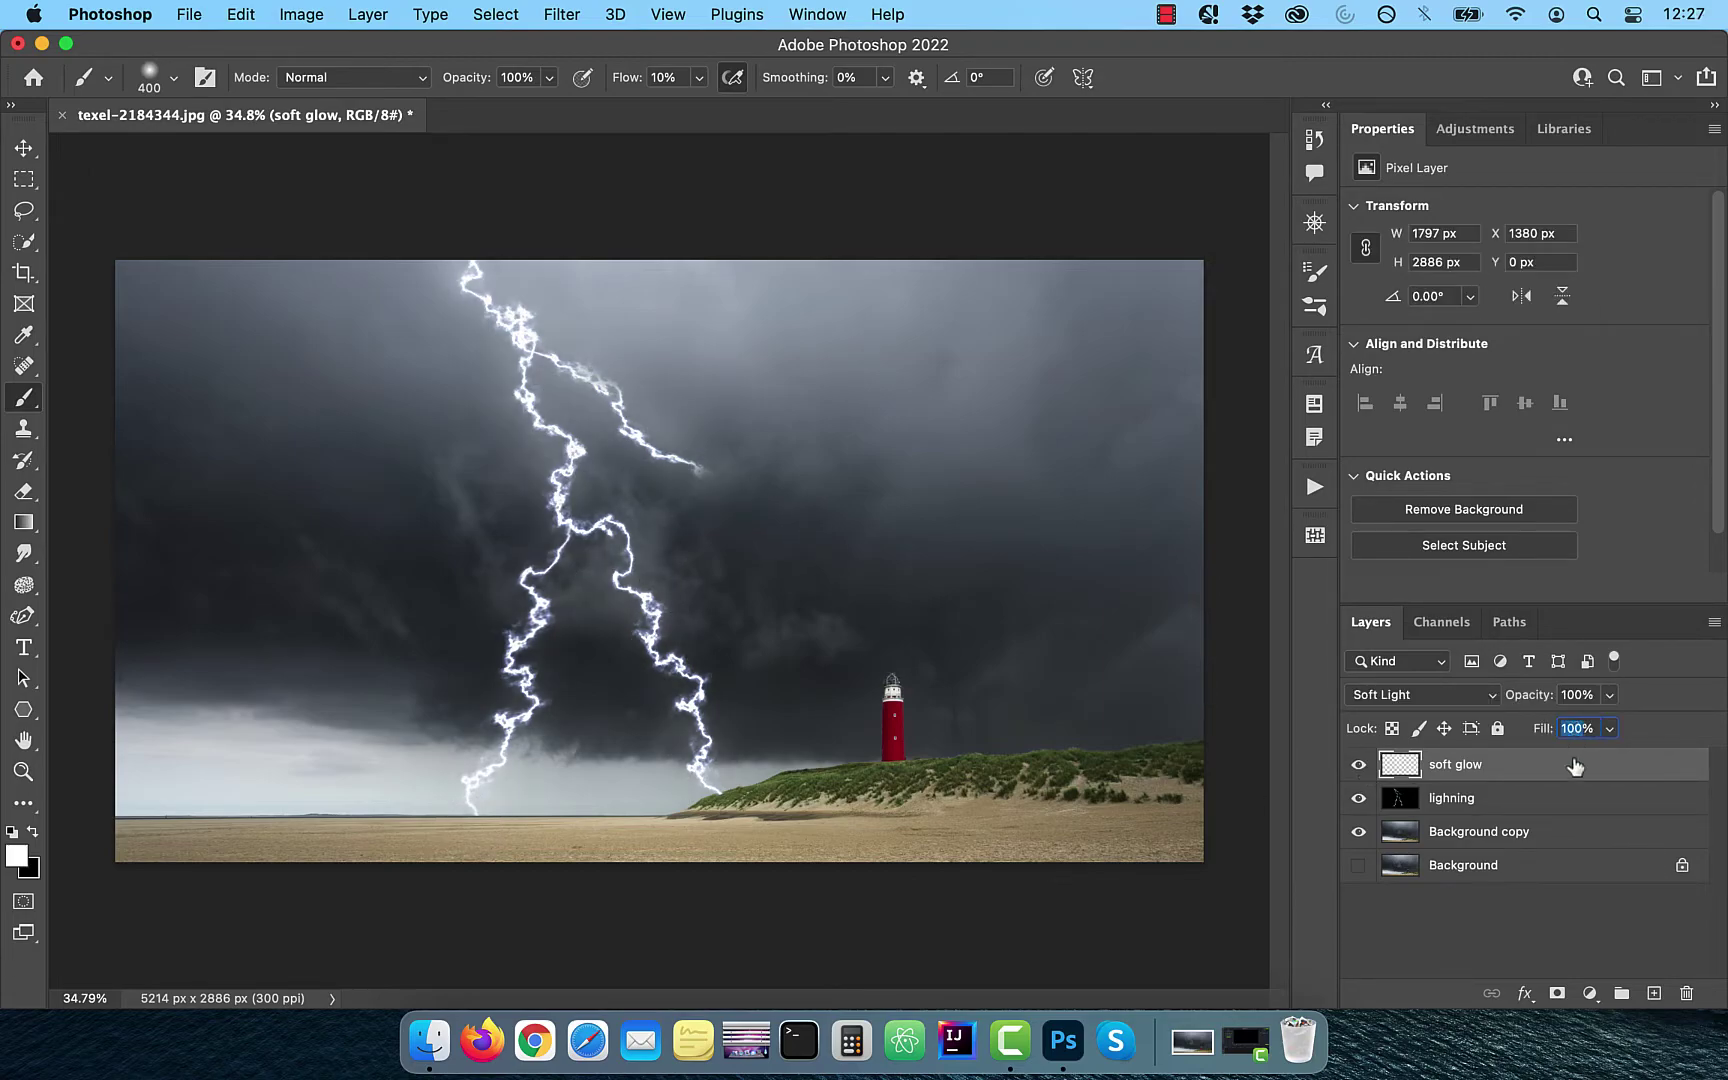
{"action": "left_click", "coordinate": [1568, 700]}
{"action": "type", "text": "80"}
{"action": "left_click", "coordinate": [1358, 764]}
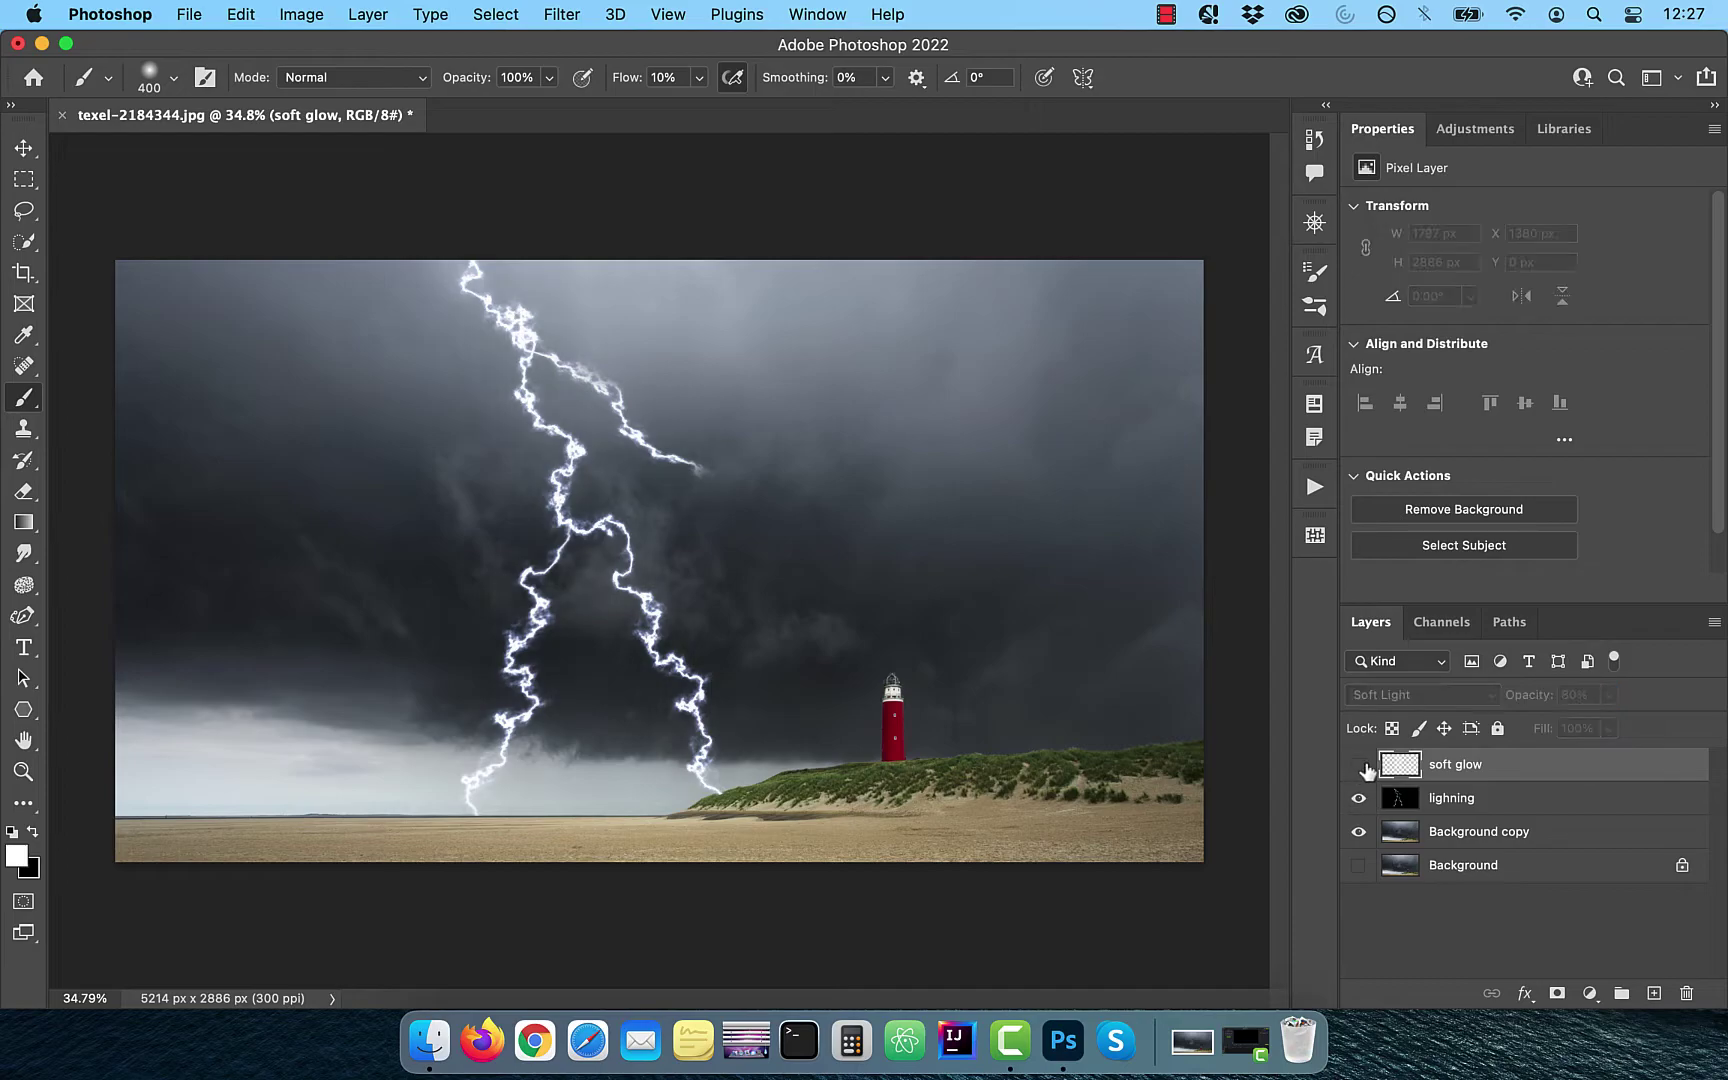
{"action": "left_click", "coordinate": [1358, 764]}
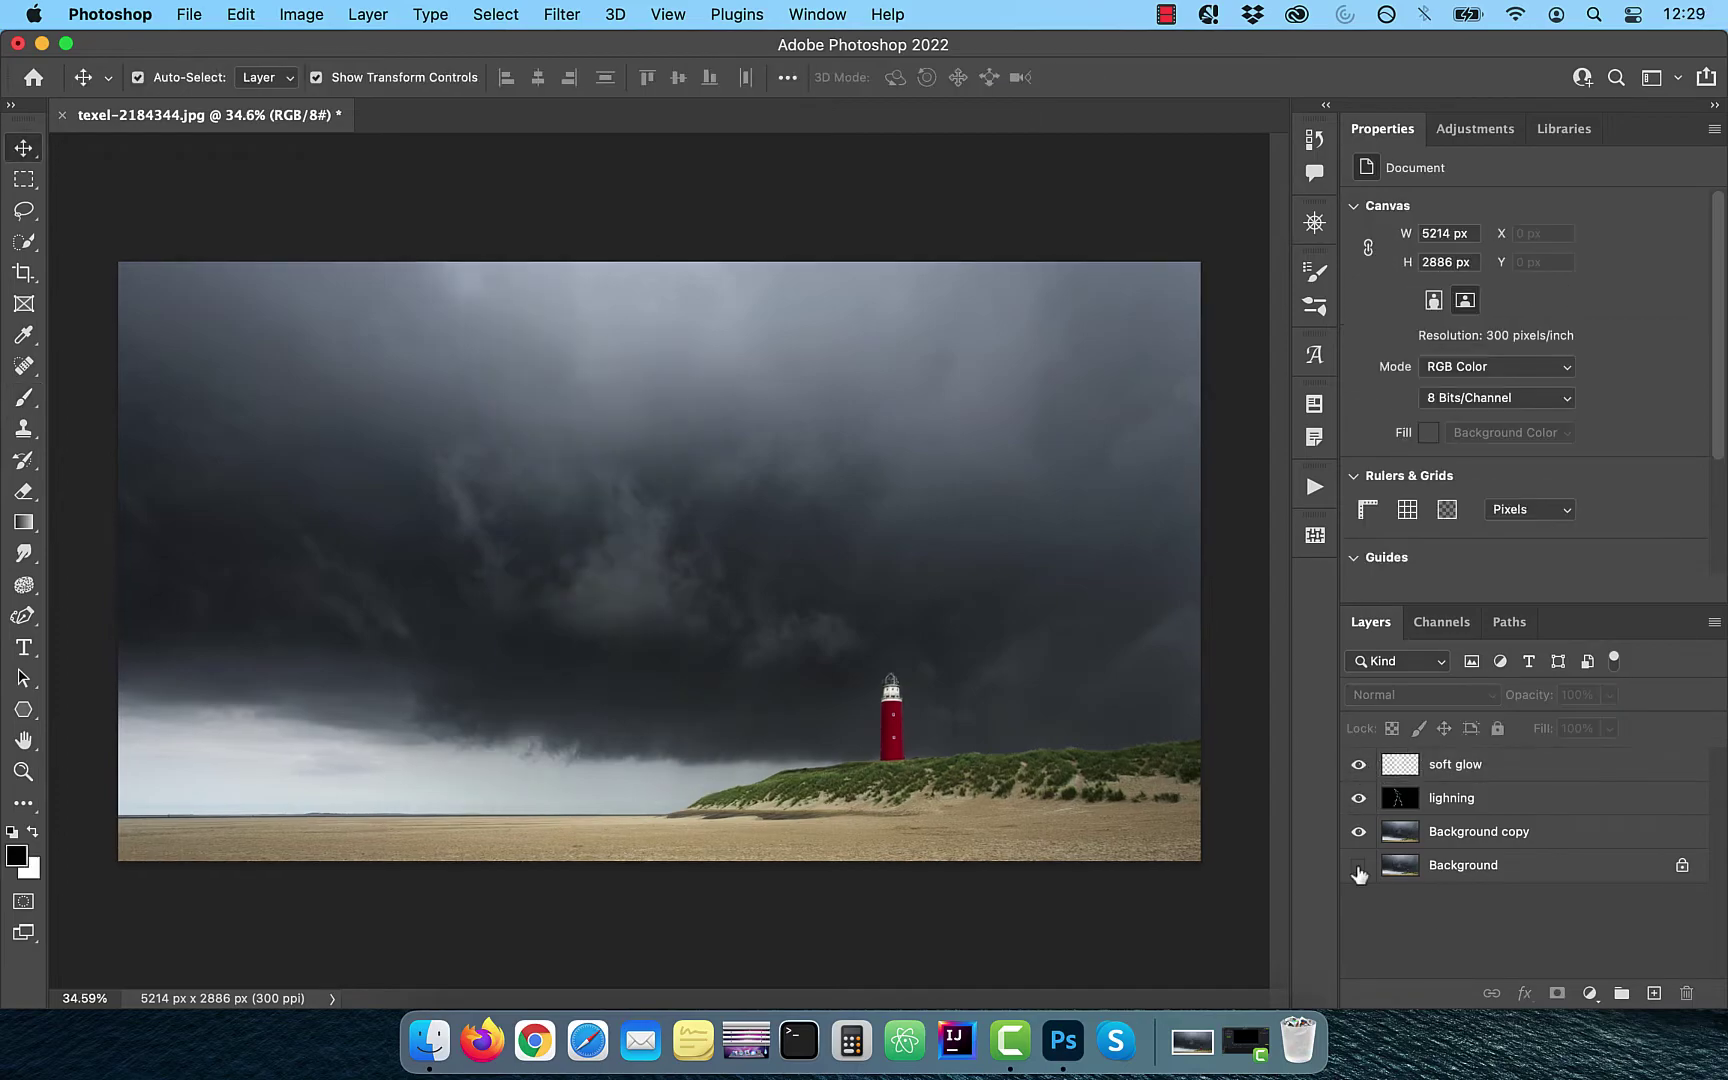
Step: Compare the original Background photo with the finished lightning composite by repeatedly switching the other layers' visibility
{"action": "left_click", "coordinate": [1358, 865], "text": "alt"}
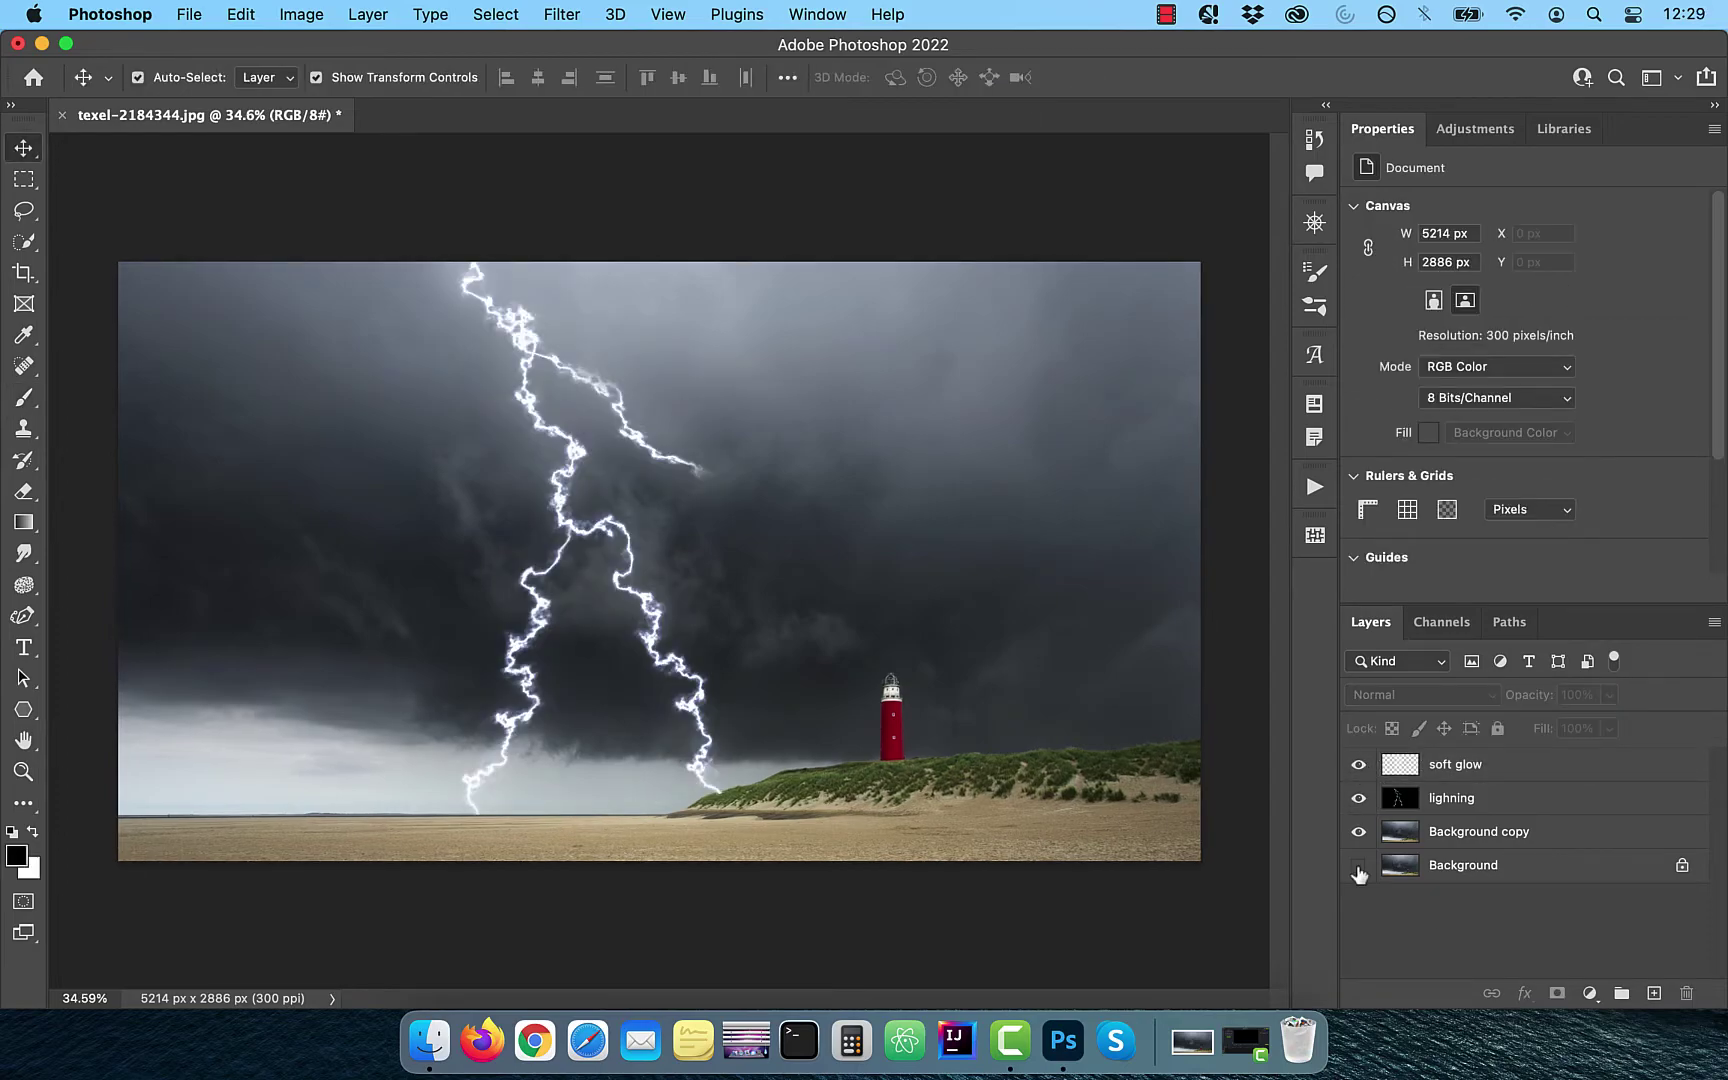
{"action": "left_click", "coordinate": [1358, 868], "text": "alt"}
{"action": "left_click", "coordinate": [1358, 868], "text": "alt"}
{"action": "left_click", "coordinate": [1358, 868], "text": "alt"}
{"action": "left_click", "coordinate": [1358, 870], "text": "alt"}
{"action": "left_click", "coordinate": [1358, 870], "text": "alt"}
{"action": "left_click", "coordinate": [1358, 870], "text": "alt"}
{"action": "left_click", "coordinate": [1358, 870], "text": "alt"}
{"action": "left_click", "coordinate": [1358, 870], "text": "alt"}
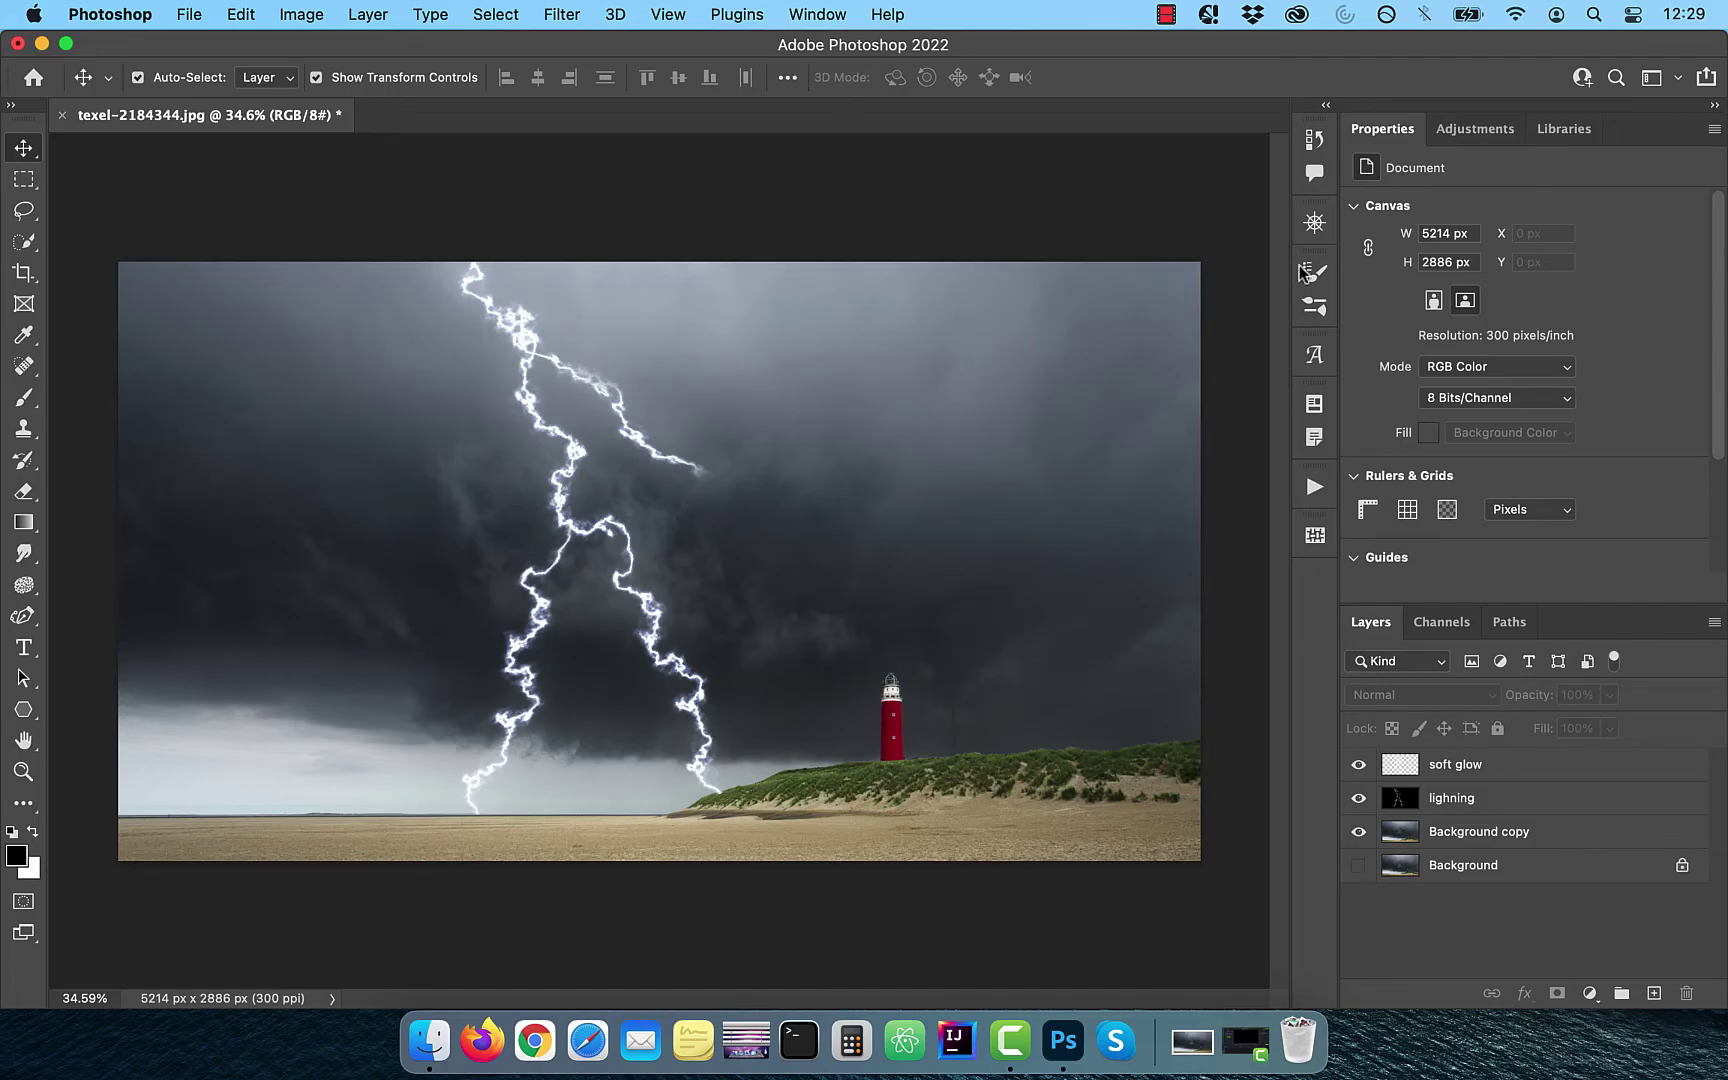